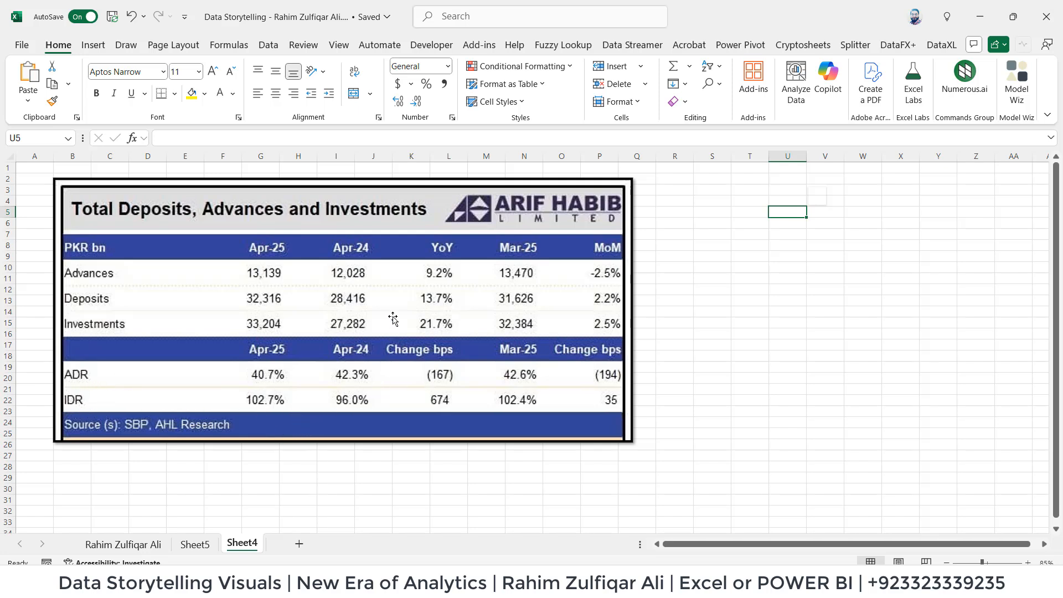
pyautogui.click(704, 327)
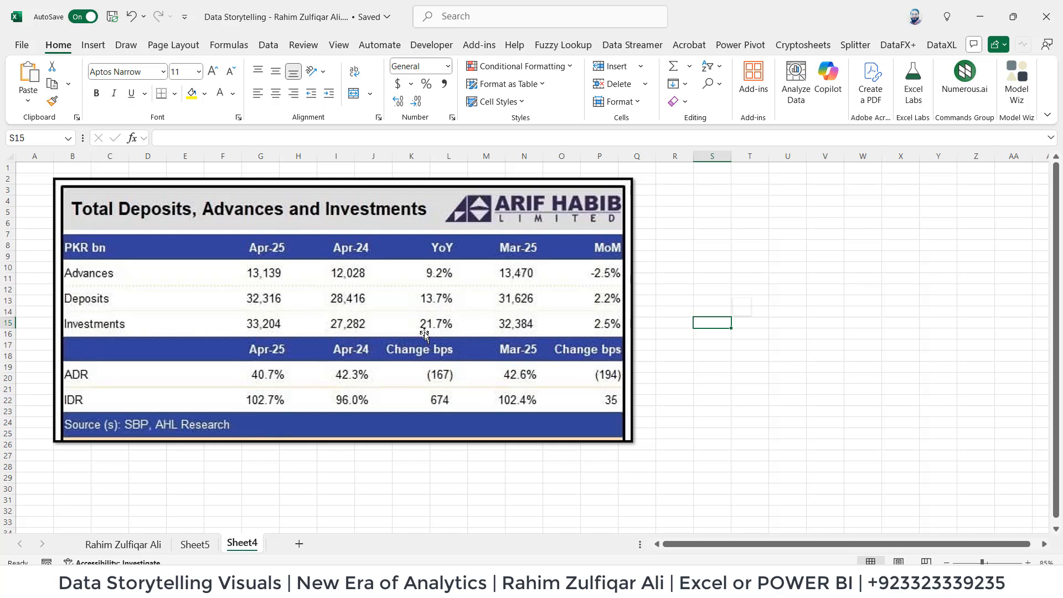
pyautogui.click(702, 276)
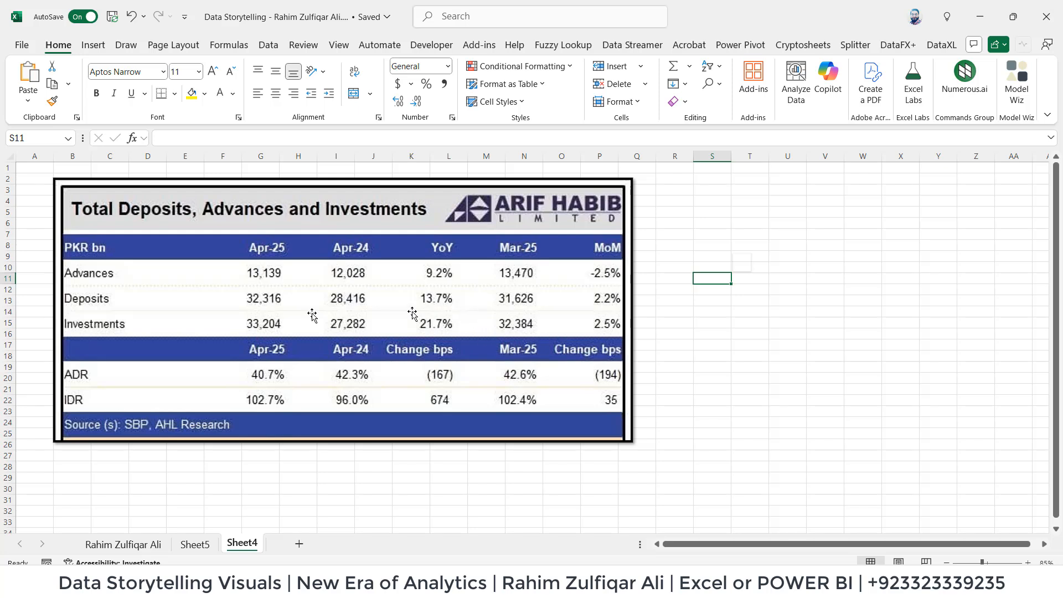
# Go to the first worksheet and compare the original Total Deposits, Advances and Investments table with the charts below it.
pyautogui.click(138, 545)
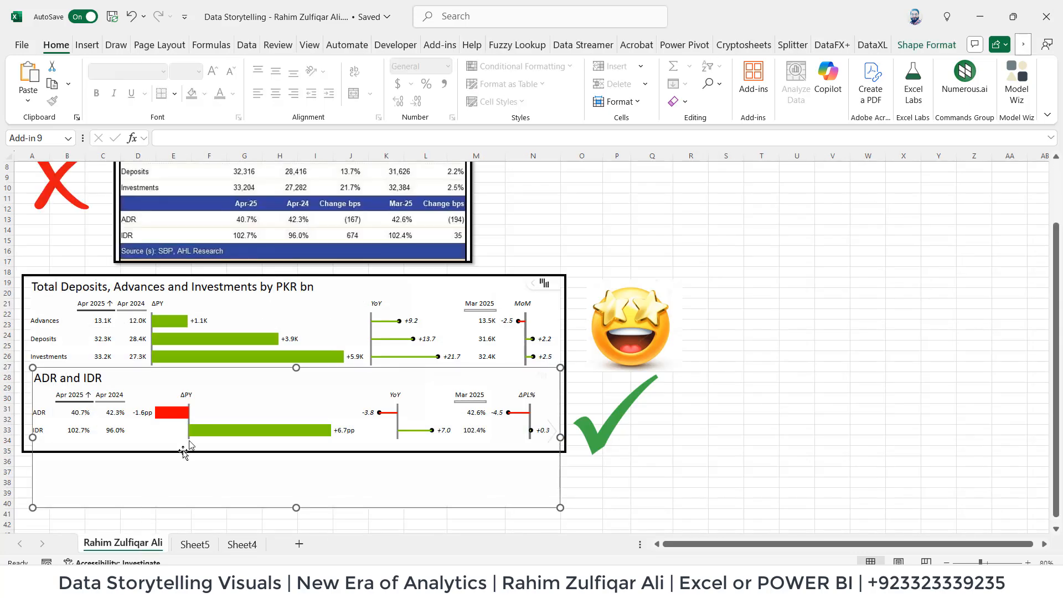
pyautogui.click(559, 208)
pyautogui.scroll(3, 560, 208)
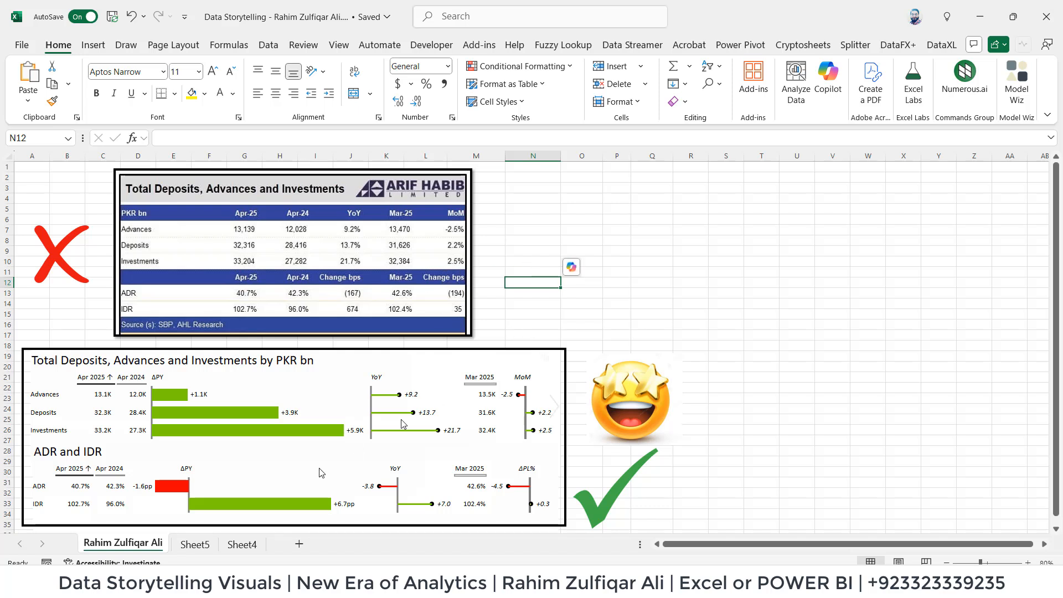
pyautogui.click(281, 430)
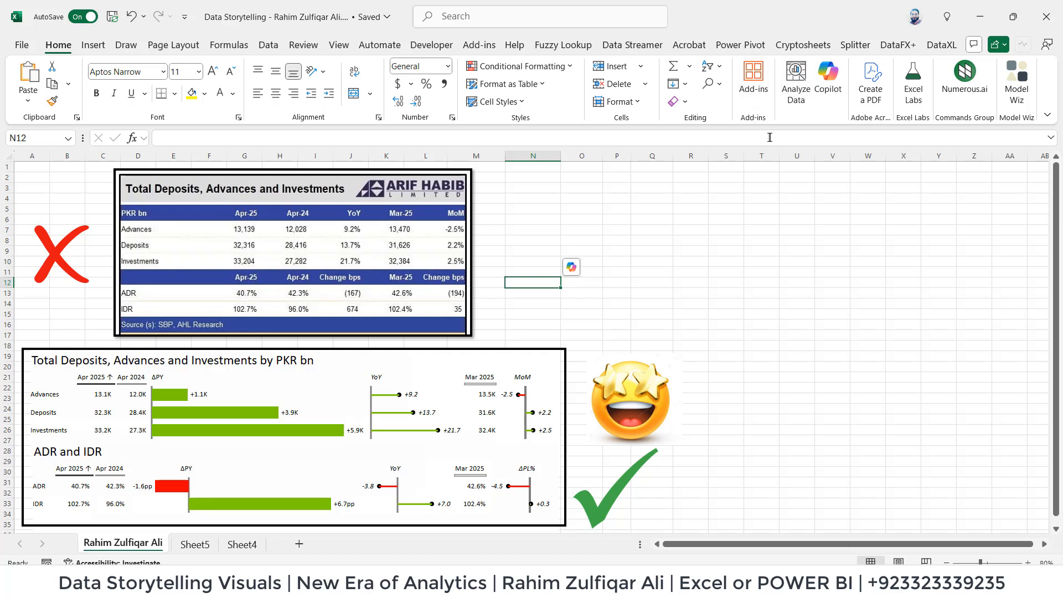
# Search the available add-ins for "zebra" and dismiss the add-ins list.
pyautogui.click(749, 95)
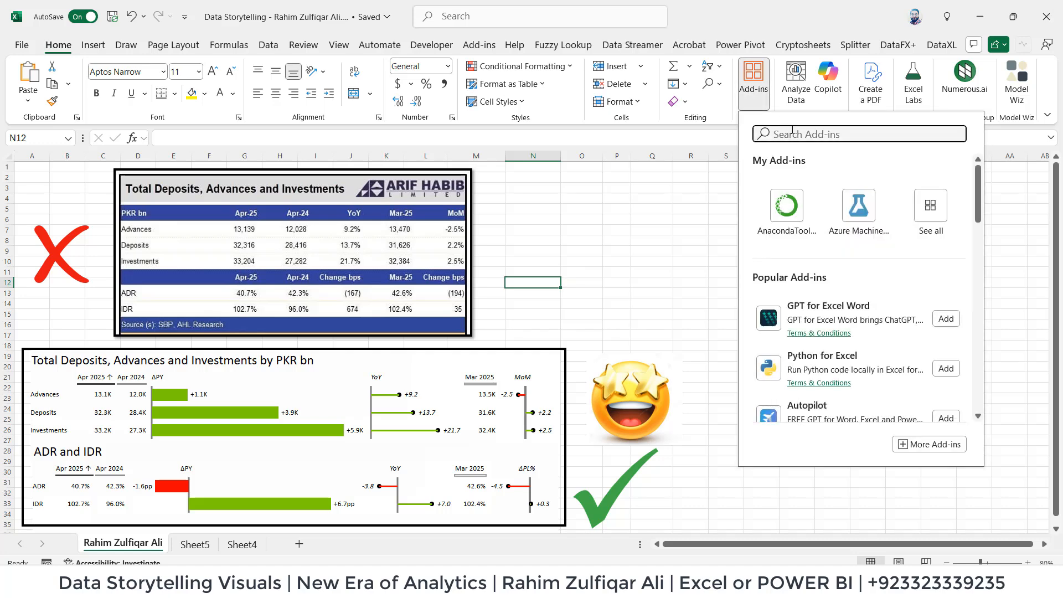
pyautogui.write('zebra')
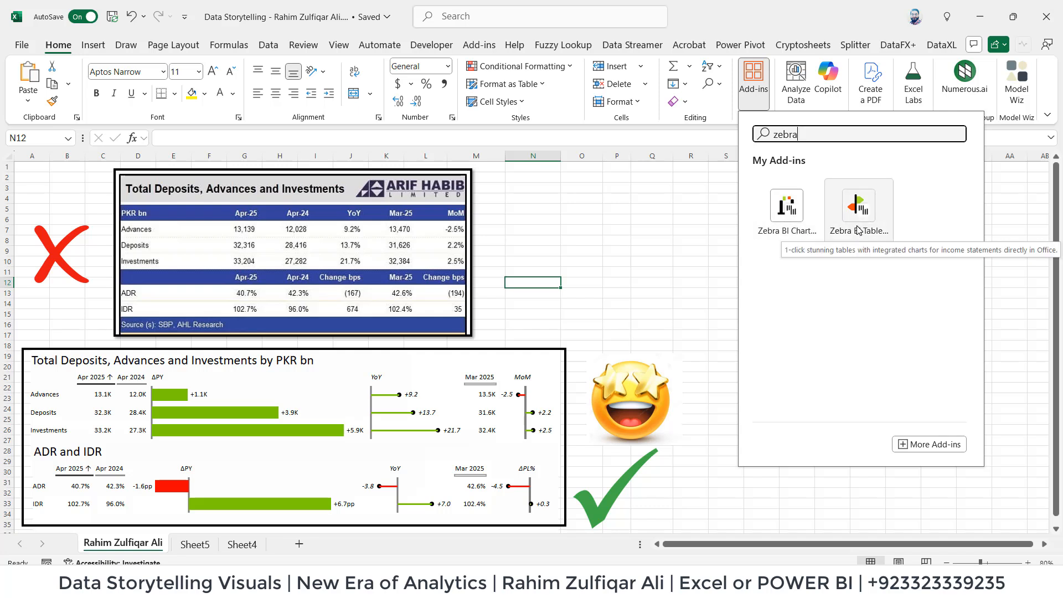
pyautogui.click(684, 303)
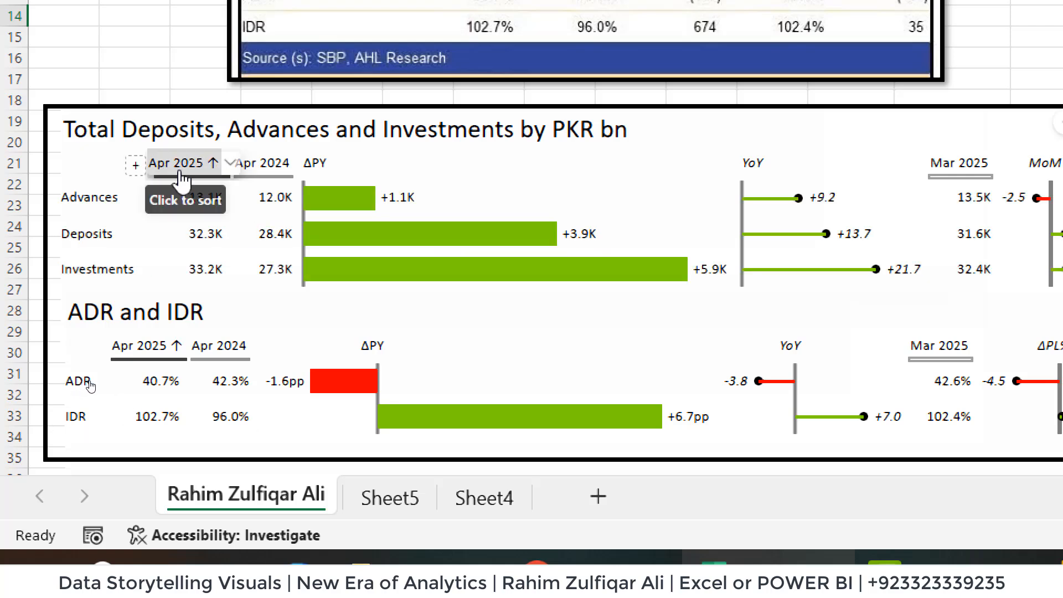
# Examine the chart type options for the Apr 2024 column in the Total Deposits, Advances and Investments chart, then deselect the chart.
pyautogui.click(290, 164)
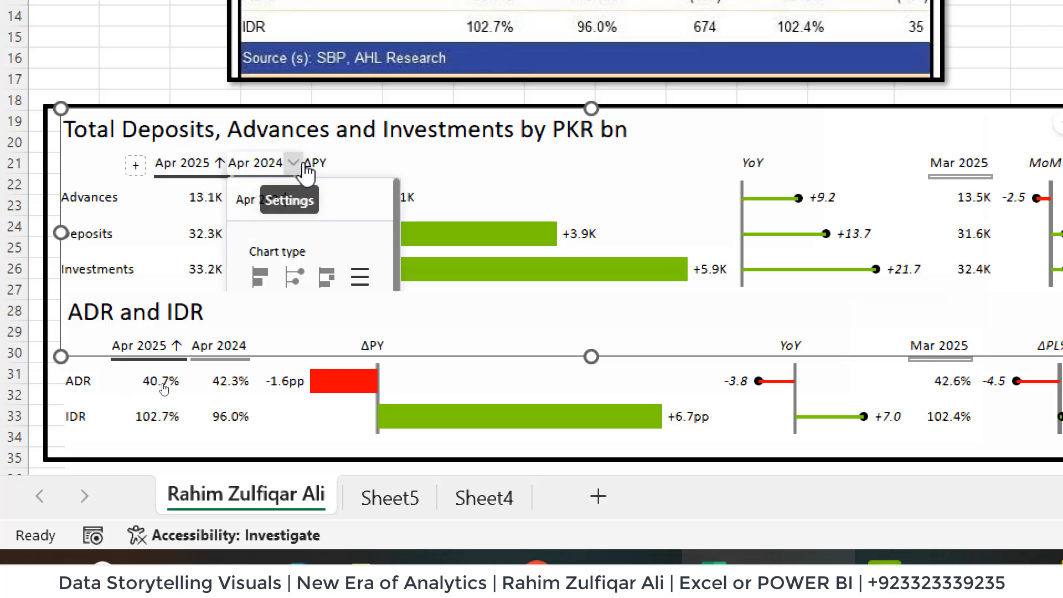
pyautogui.click(290, 166)
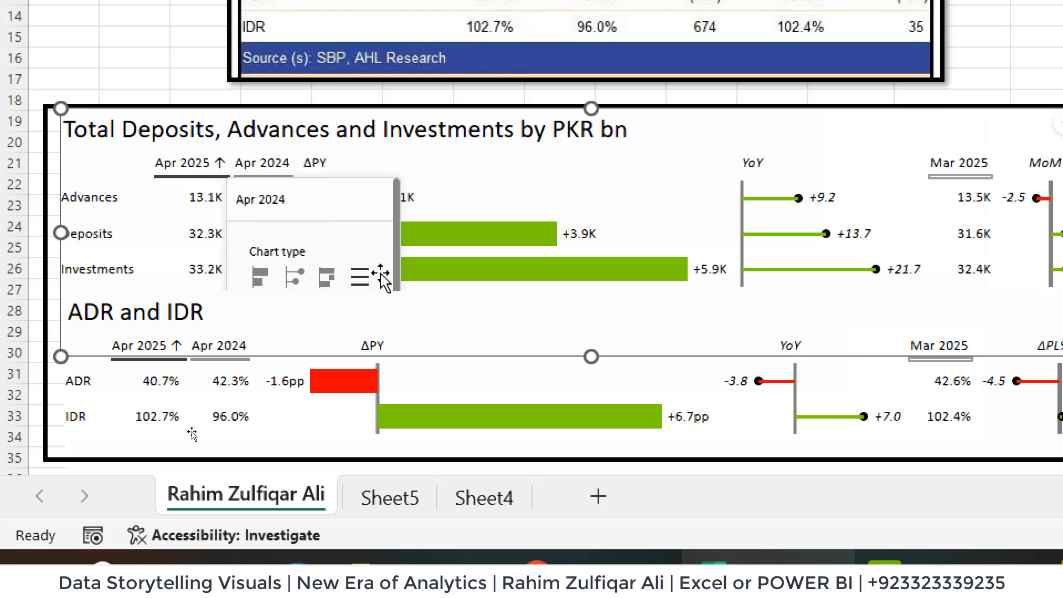
pyautogui.moveTo(396, 251); pyautogui.dragTo(403, 294)
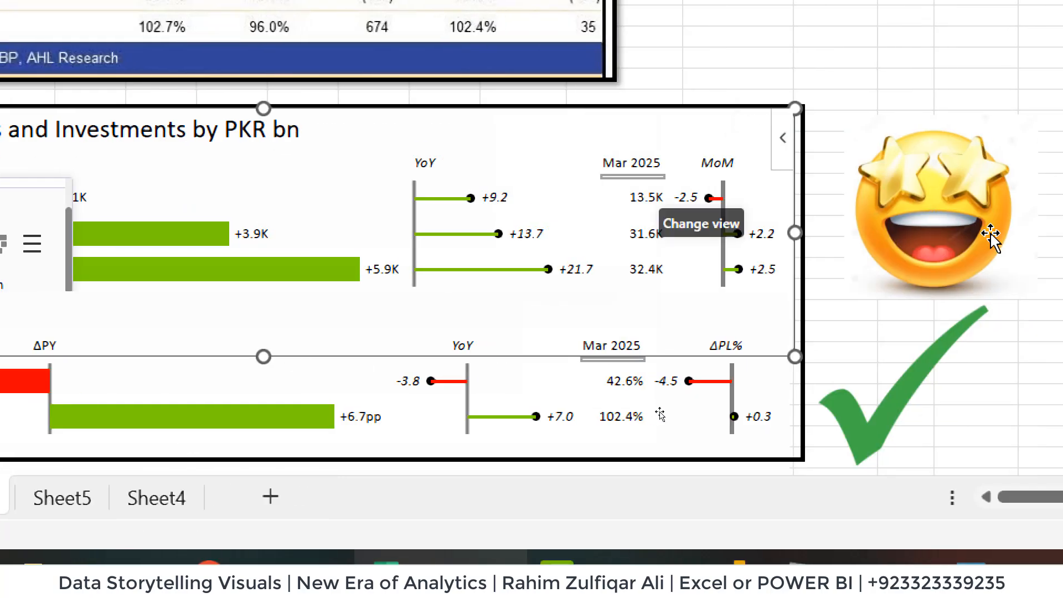
pyautogui.click(814, 332)
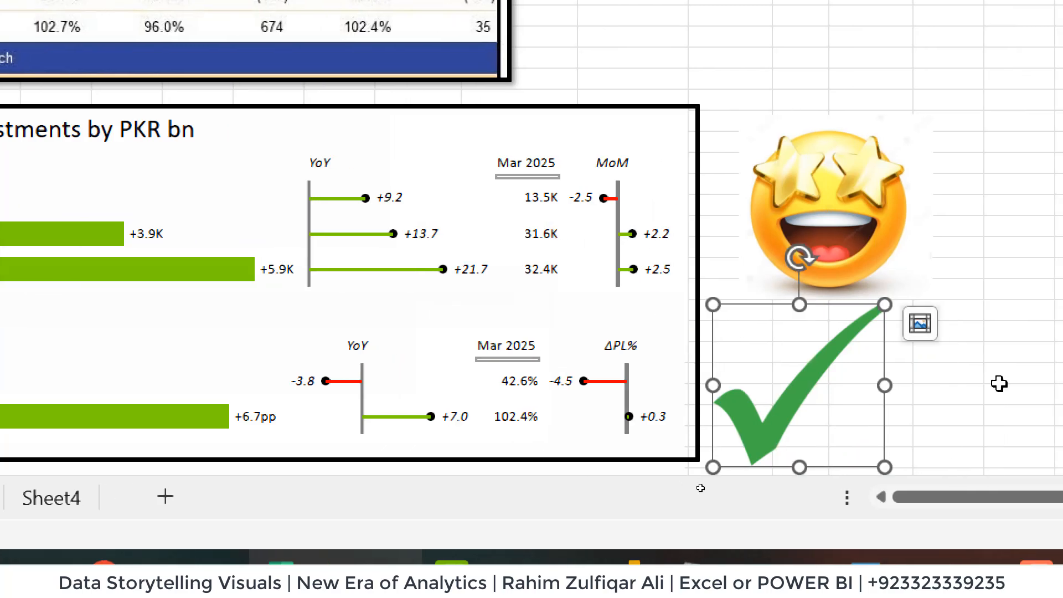
pyautogui.click(1050, 394)
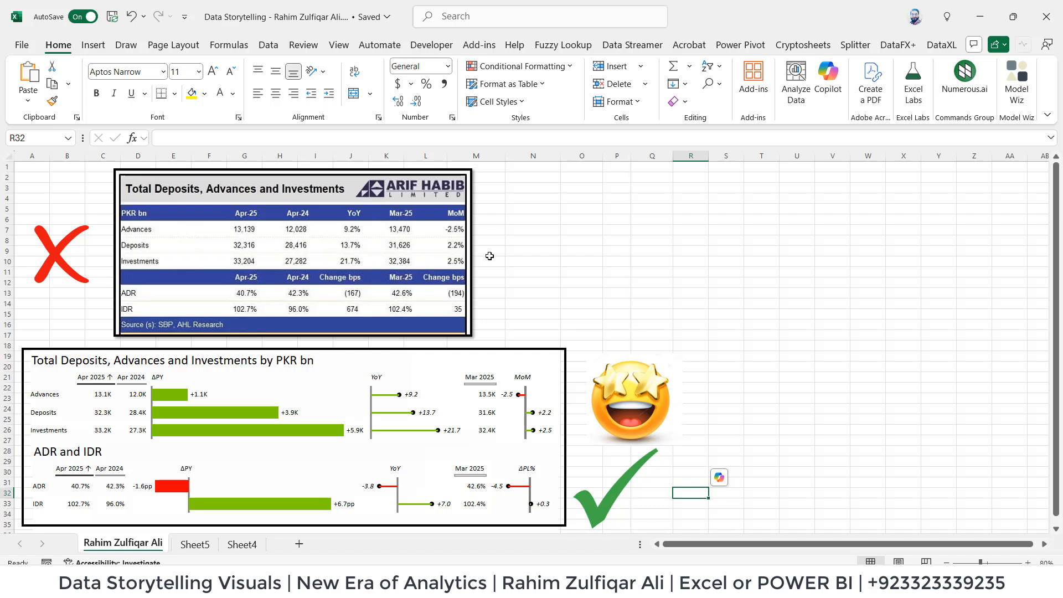
pyautogui.click(530, 249)
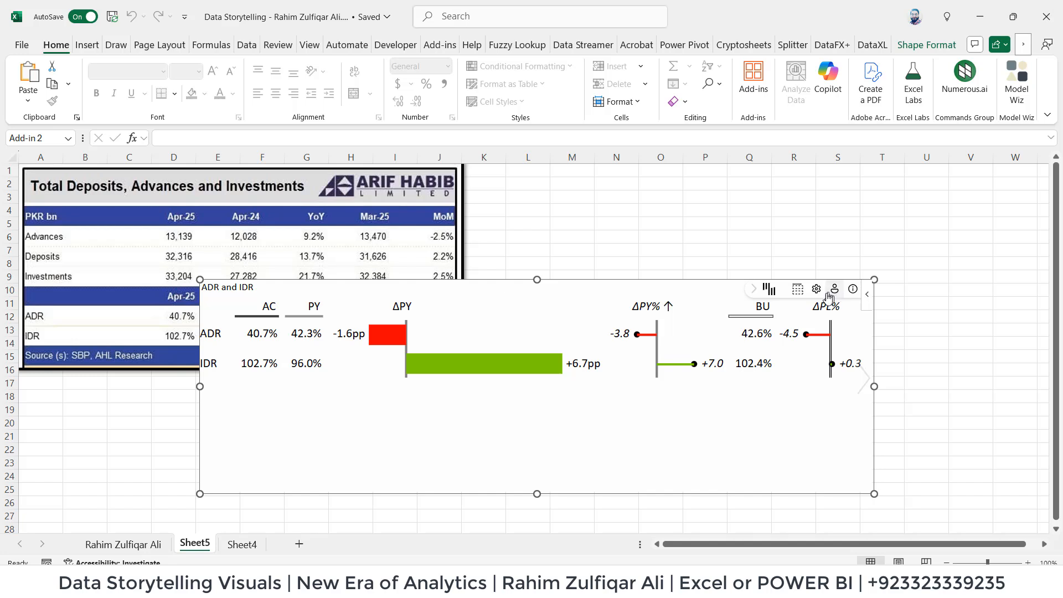
# Open the settings of the ADR and IDR chart on Sheet5 and examine the data label unit options.
pyautogui.click(816, 288)
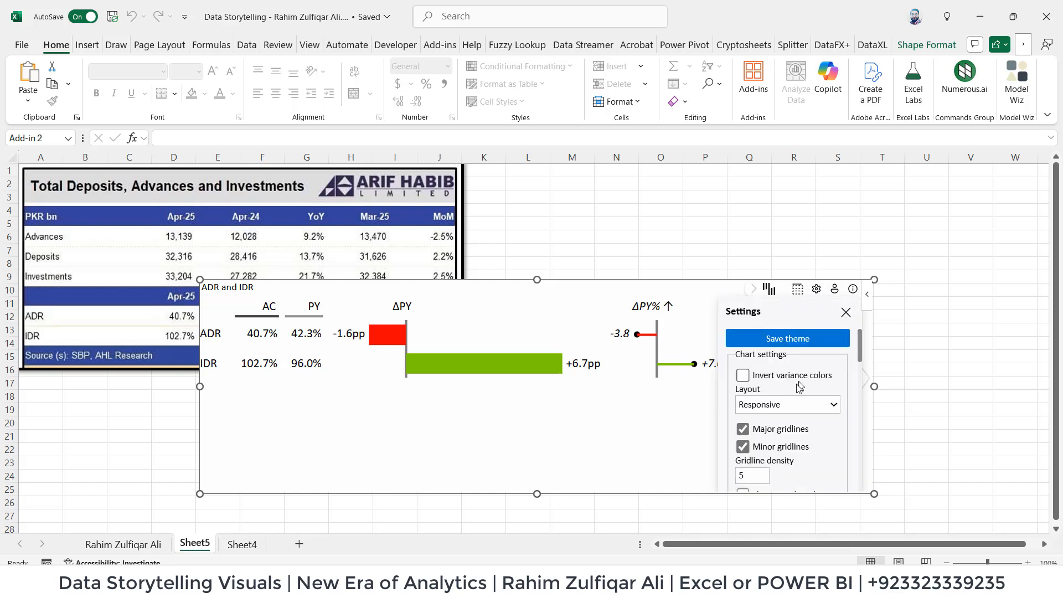
pyautogui.scroll(-1, 775, 437)
pyautogui.scroll(-2, 776, 437)
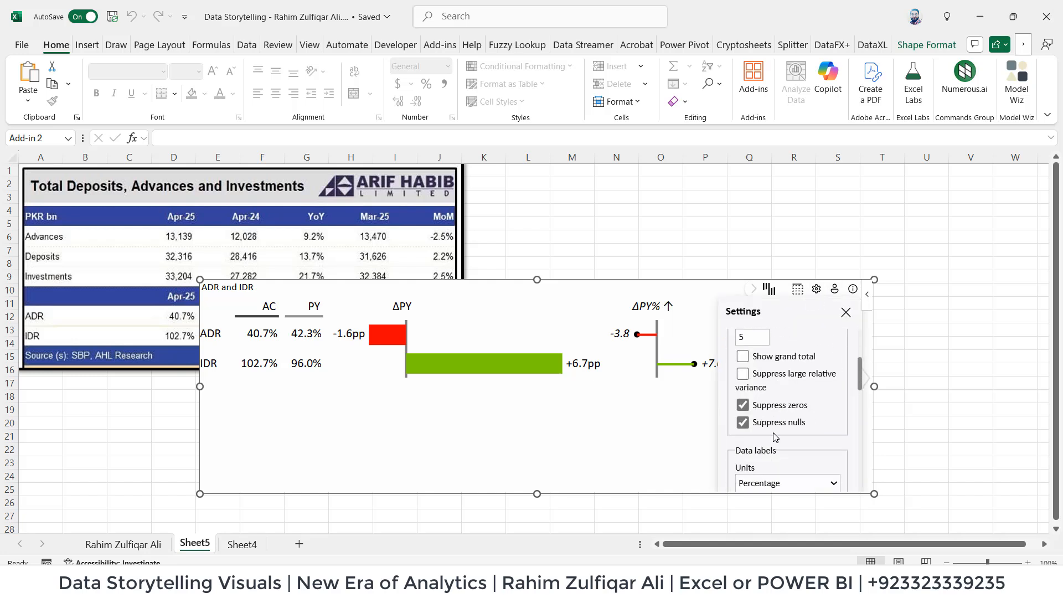
pyautogui.scroll(-3, 774, 437)
pyautogui.scroll(2, 786, 387)
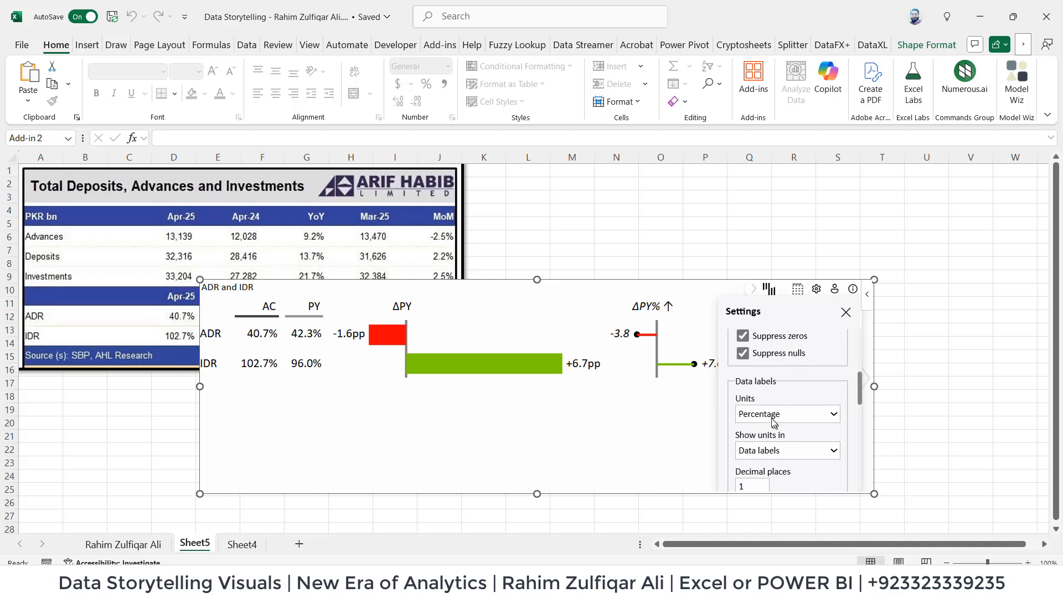
pyautogui.click(763, 416)
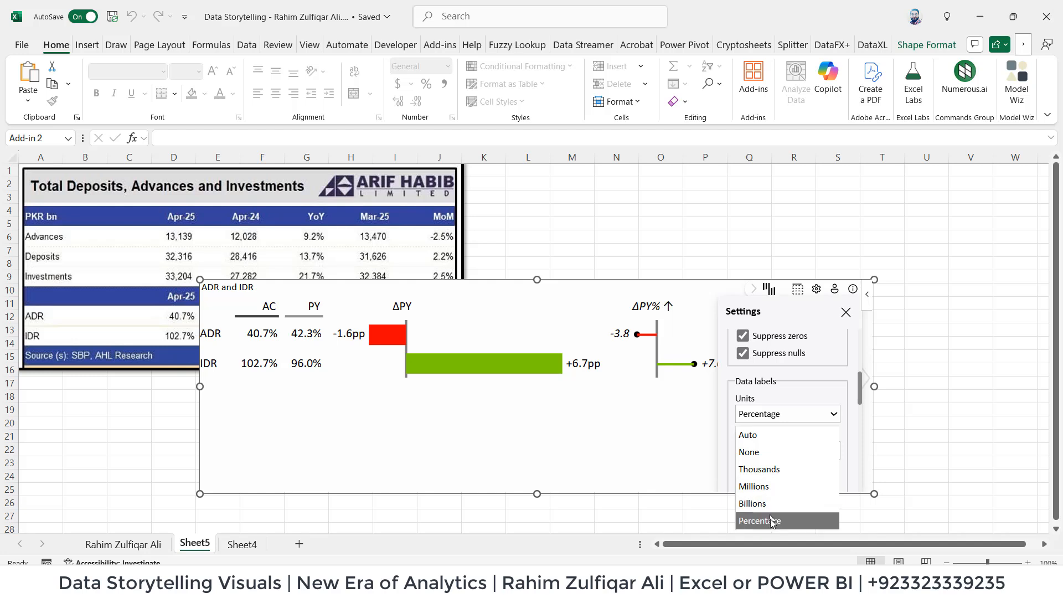
pyautogui.click(724, 447)
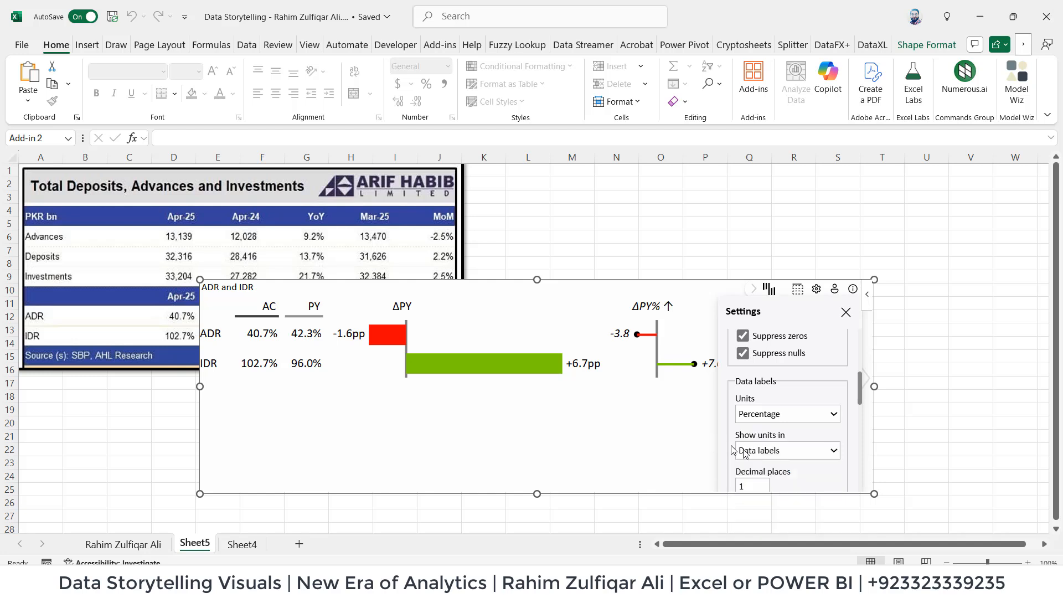
# Examine the chart's data label settings for unit placement, decimals, text size, row height, negative values format and font family.
pyautogui.scroll(-2, 753, 451)
pyautogui.click(755, 381)
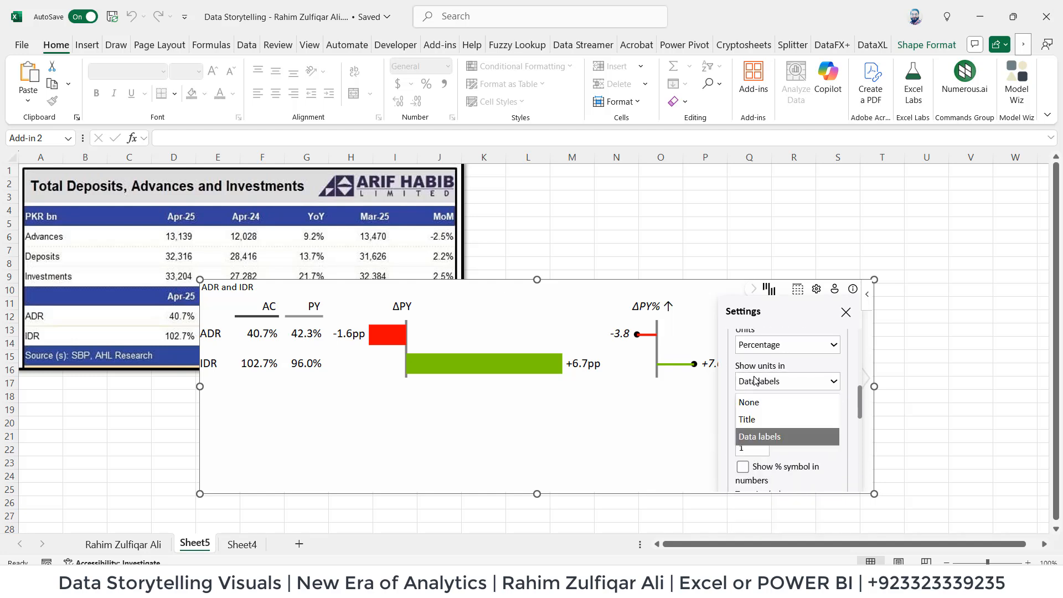
pyautogui.click(756, 381)
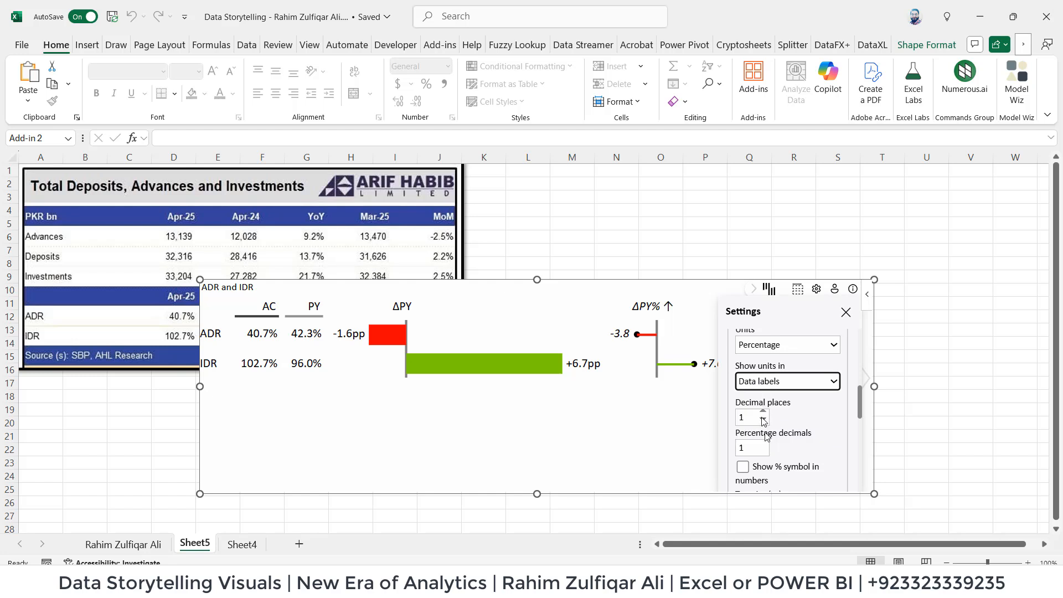
pyautogui.scroll(-2, 764, 387)
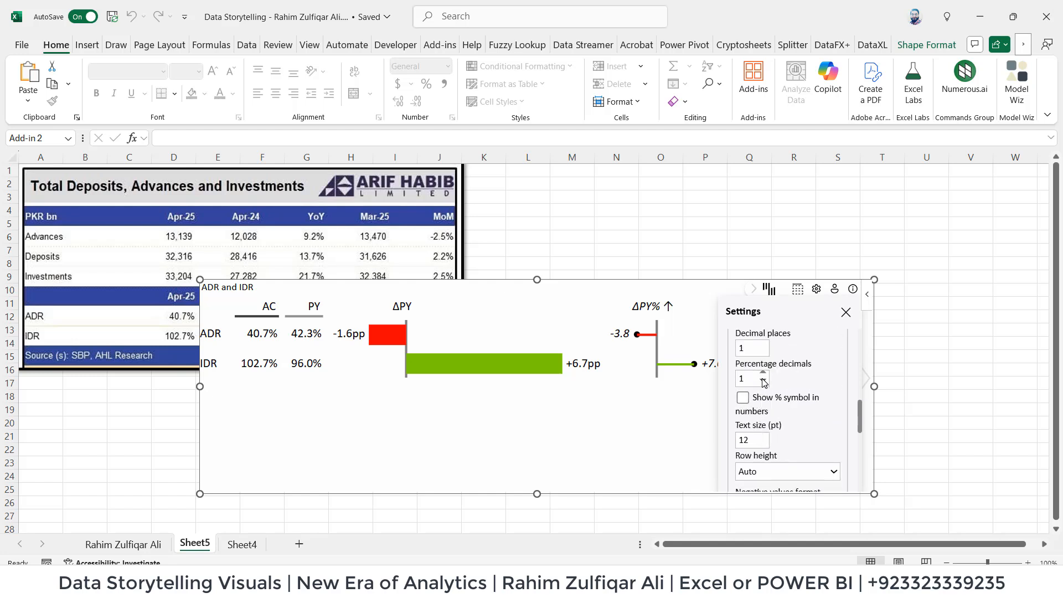
pyautogui.scroll(-3, 763, 382)
pyautogui.scroll(1, 763, 382)
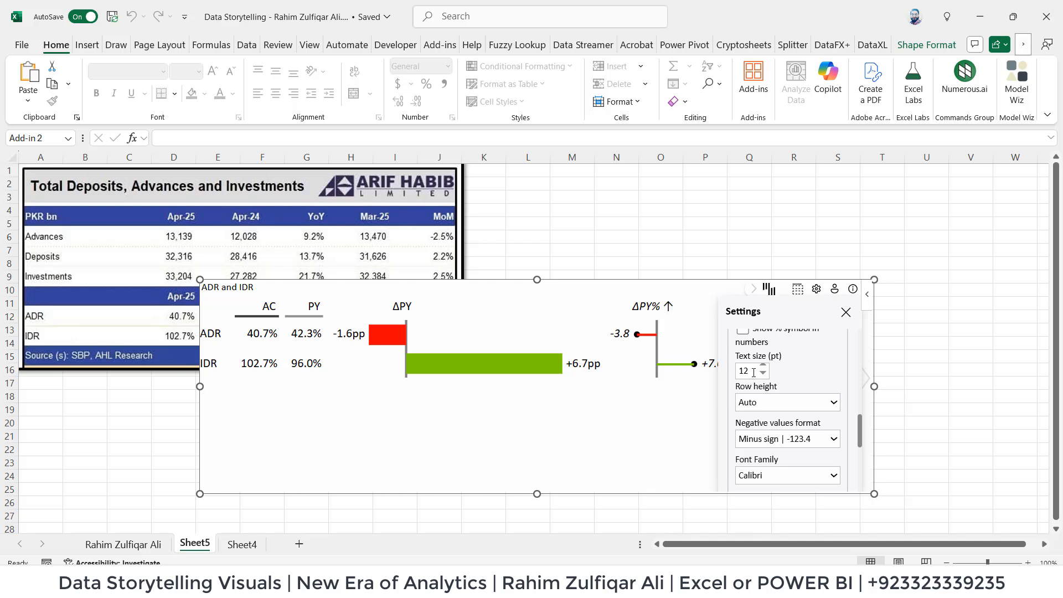
pyautogui.scroll(-1, 786, 429)
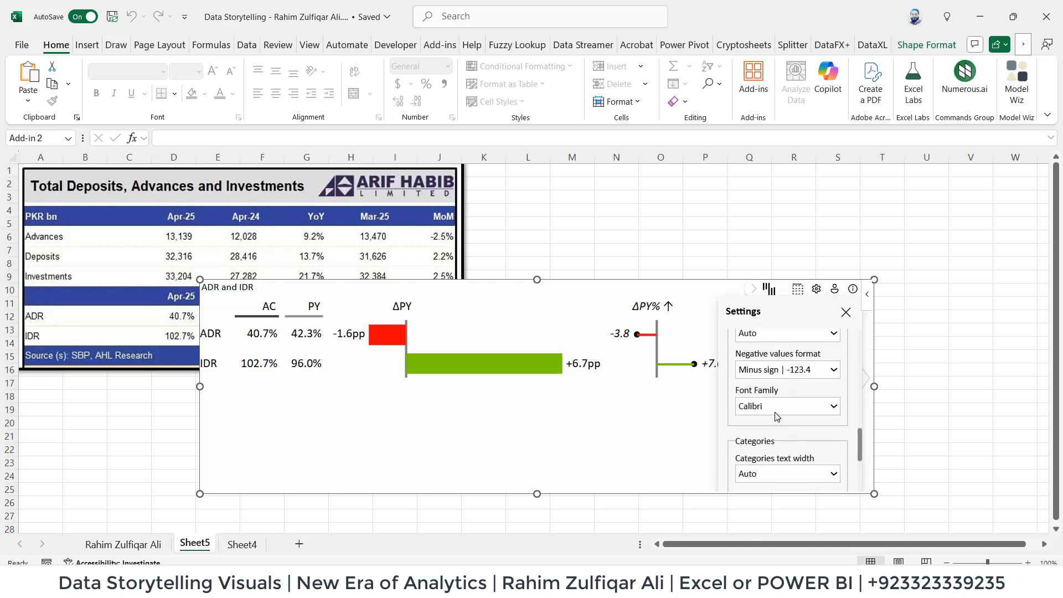
# Examine the design styles available for the ADR and IDR chart and close its settings.
pyautogui.scroll(-4, 777, 420)
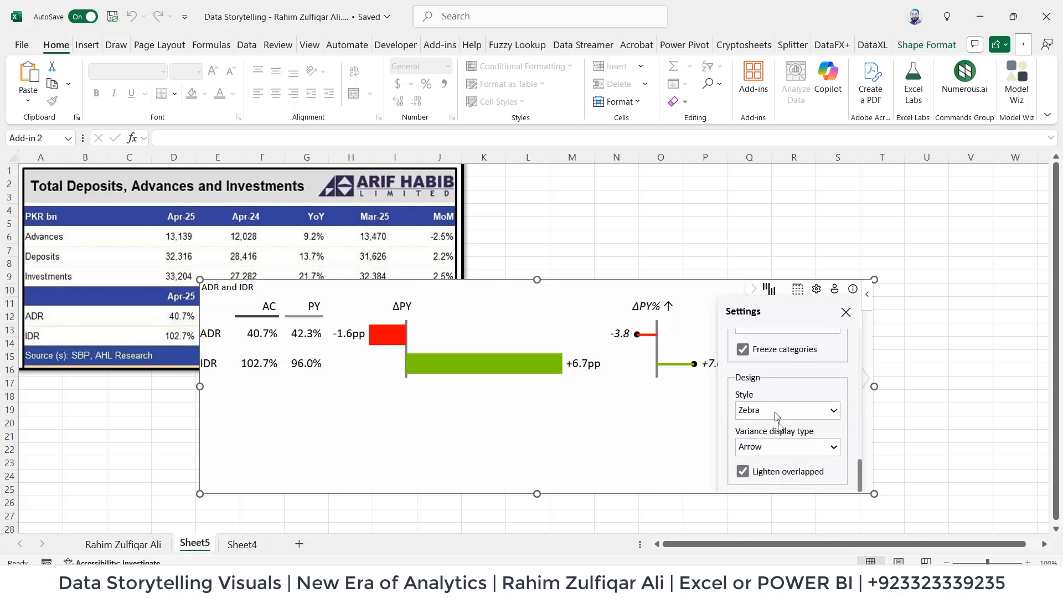
pyautogui.click(760, 409)
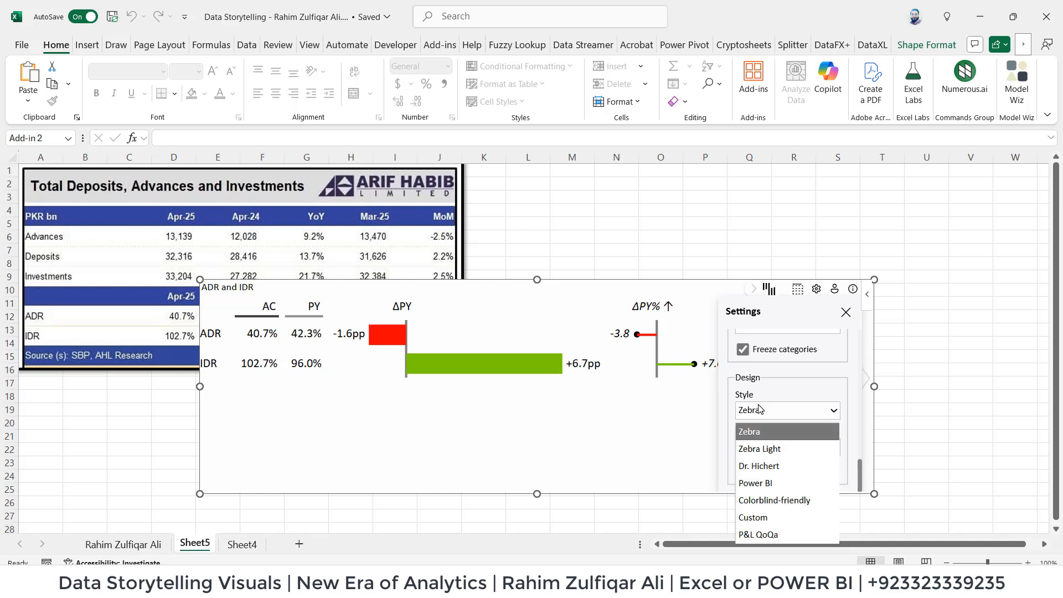
pyautogui.click(759, 409)
pyautogui.scroll(-5, 760, 409)
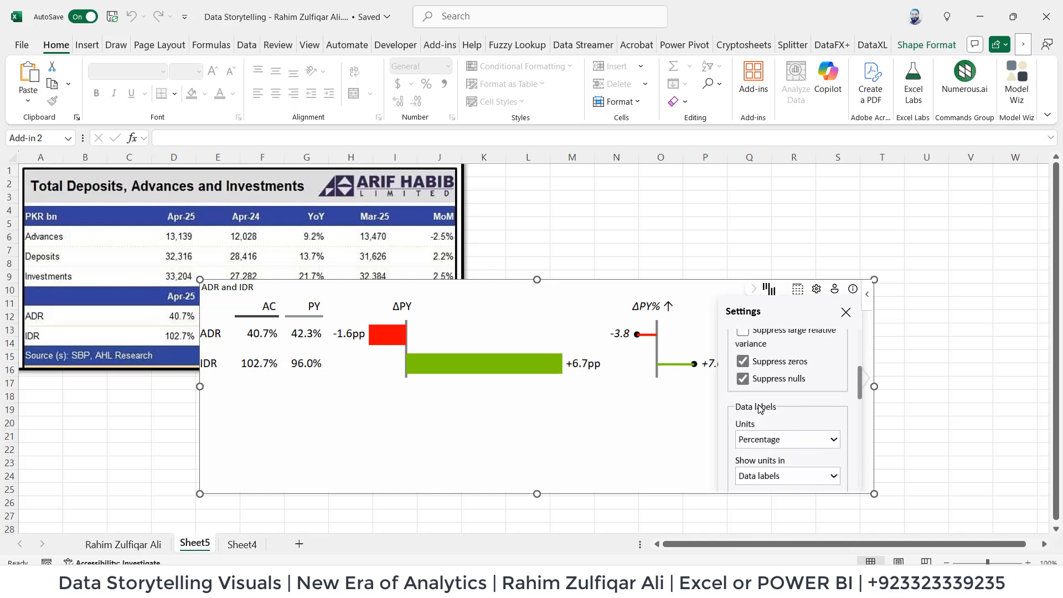
pyautogui.scroll(10, 760, 409)
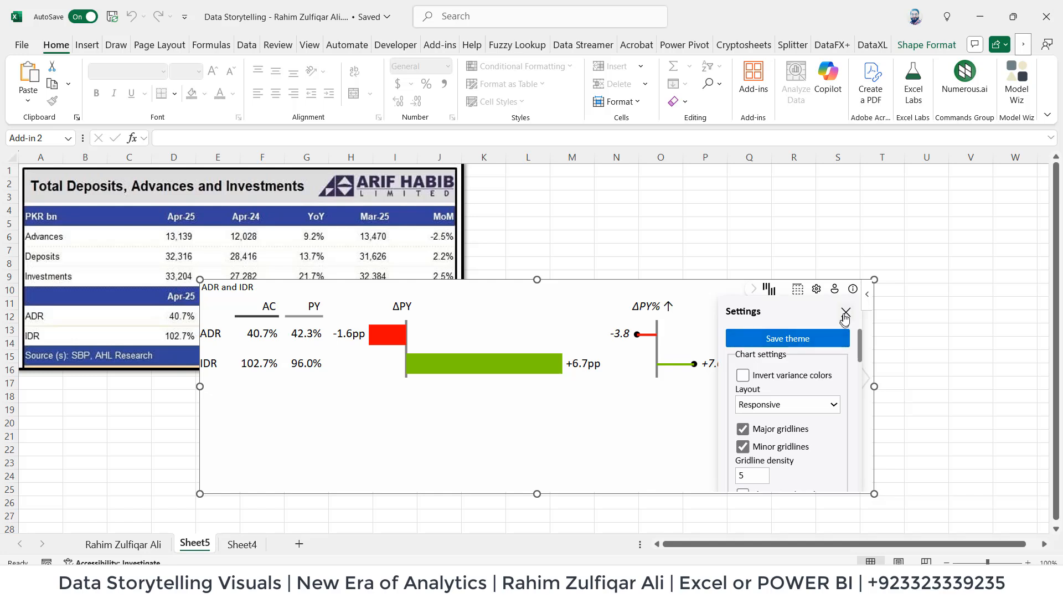
pyautogui.click(845, 314)
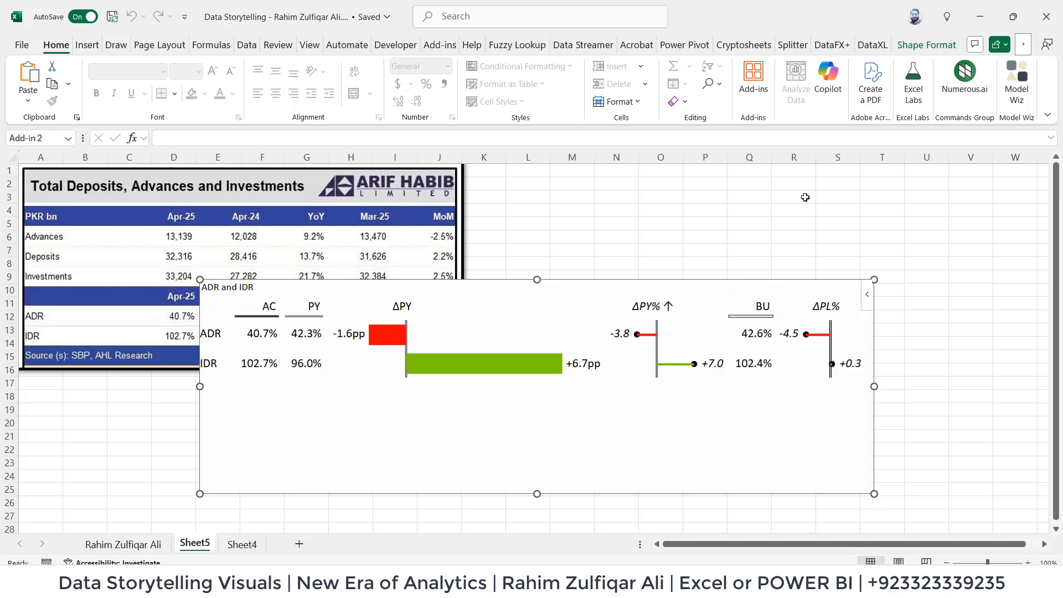
pyautogui.click(761, 92)
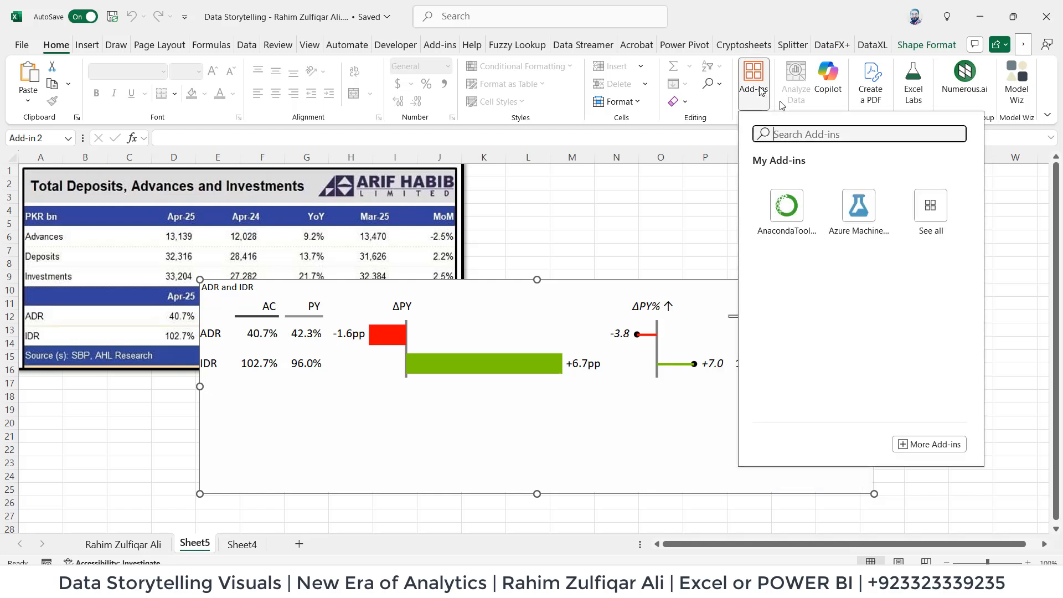
pyautogui.click(643, 244)
# Shorten the ADR and IDR chart so that its lower edge ends at about row 19.
pyautogui.click(741, 423)
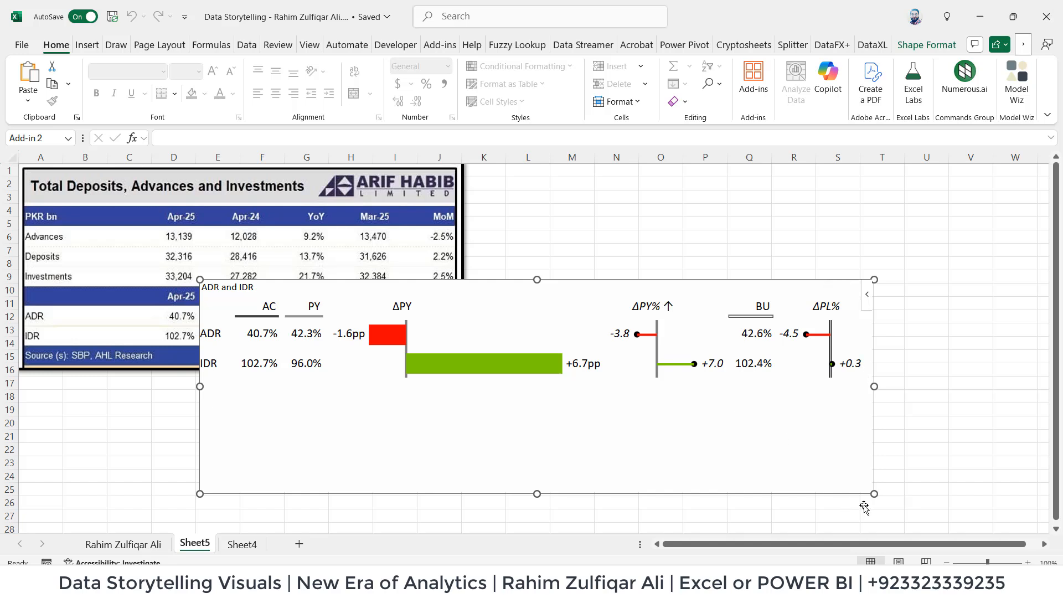
pyautogui.moveTo(874, 494); pyautogui.dragTo(868, 408)
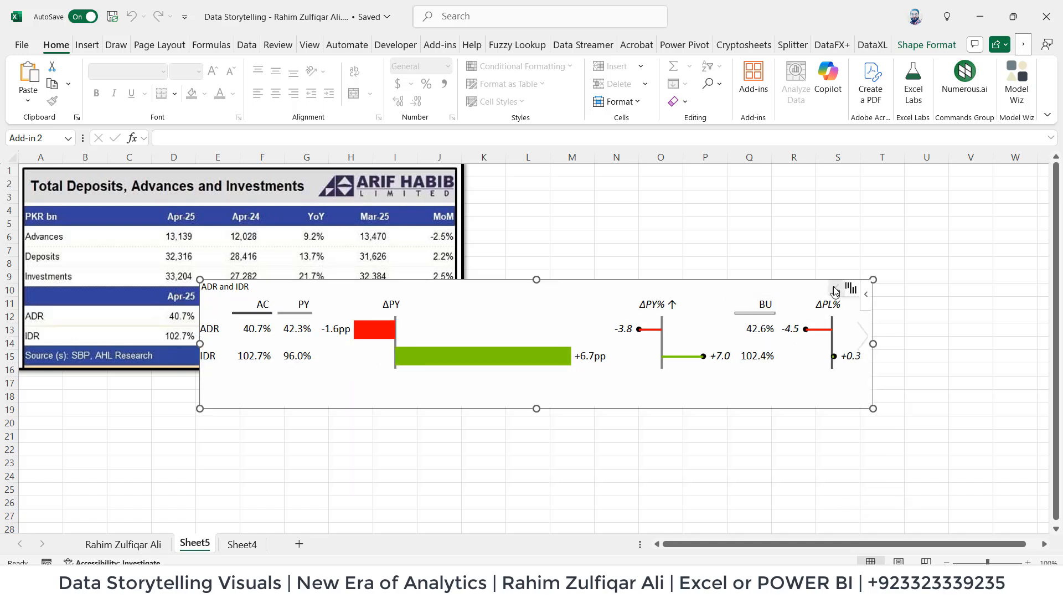
# Examine the data fields assigned to the ADR and IDR chart, then return to the first worksheet.
pyautogui.click(803, 288)
pyautogui.scroll(-5, 818, 361)
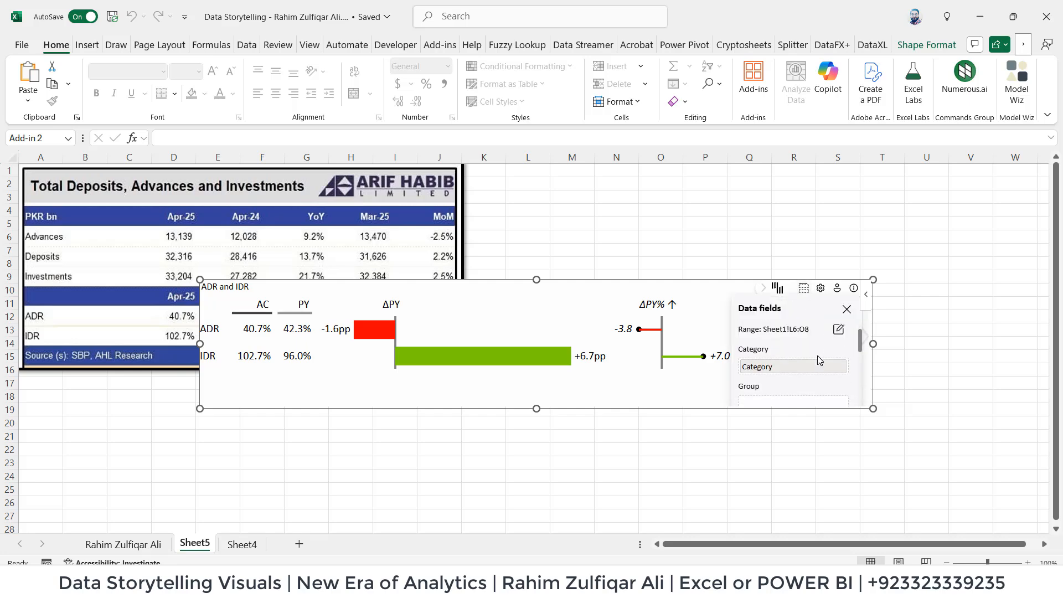
pyautogui.click(615, 461)
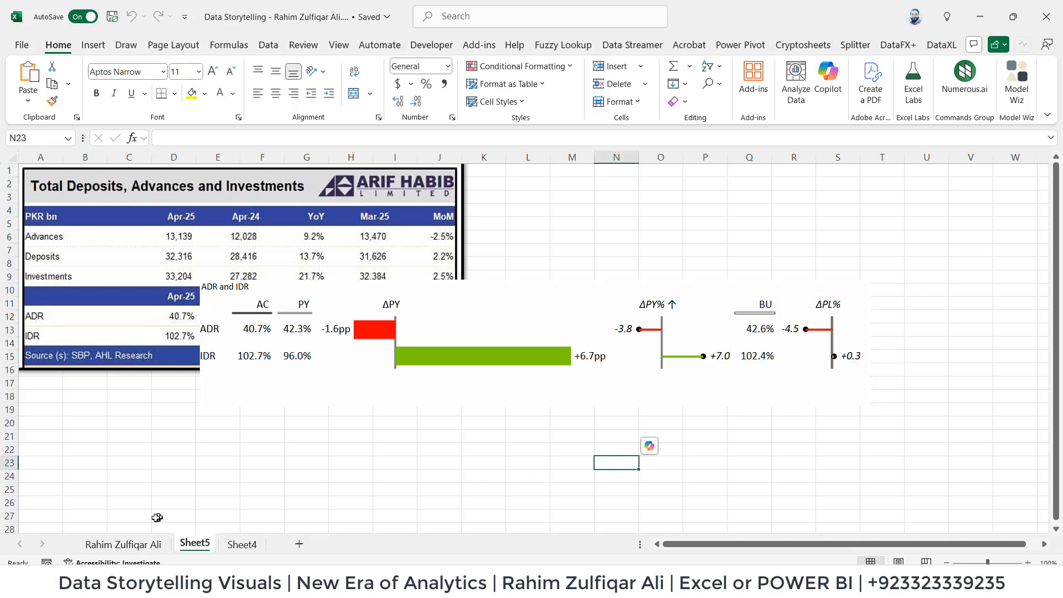
pyautogui.click(128, 545)
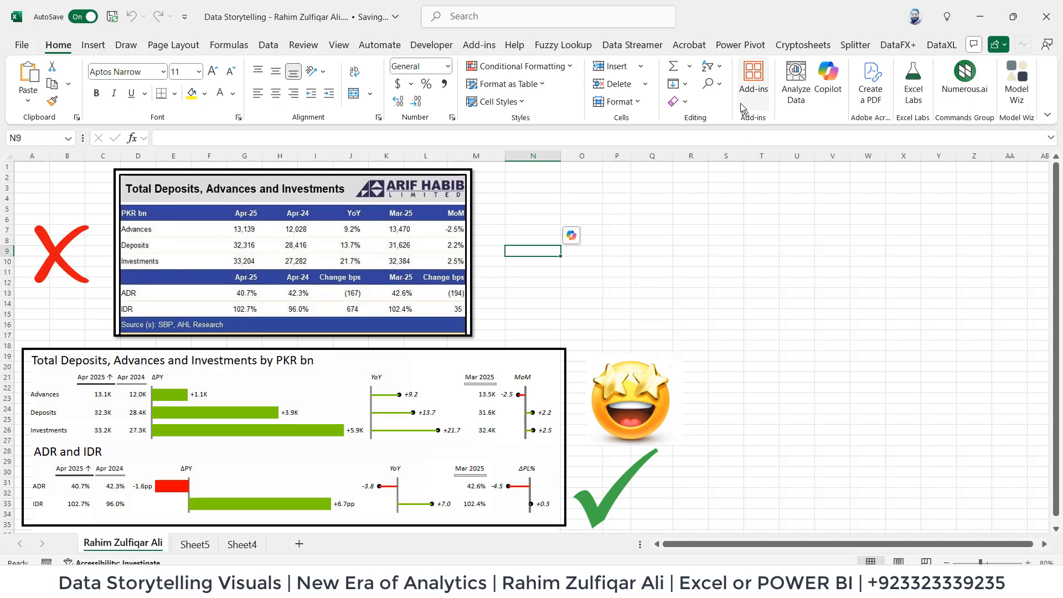
# Search the Office add-ins for "zebra".
pyautogui.click(753, 80)
pyautogui.write('zebra')
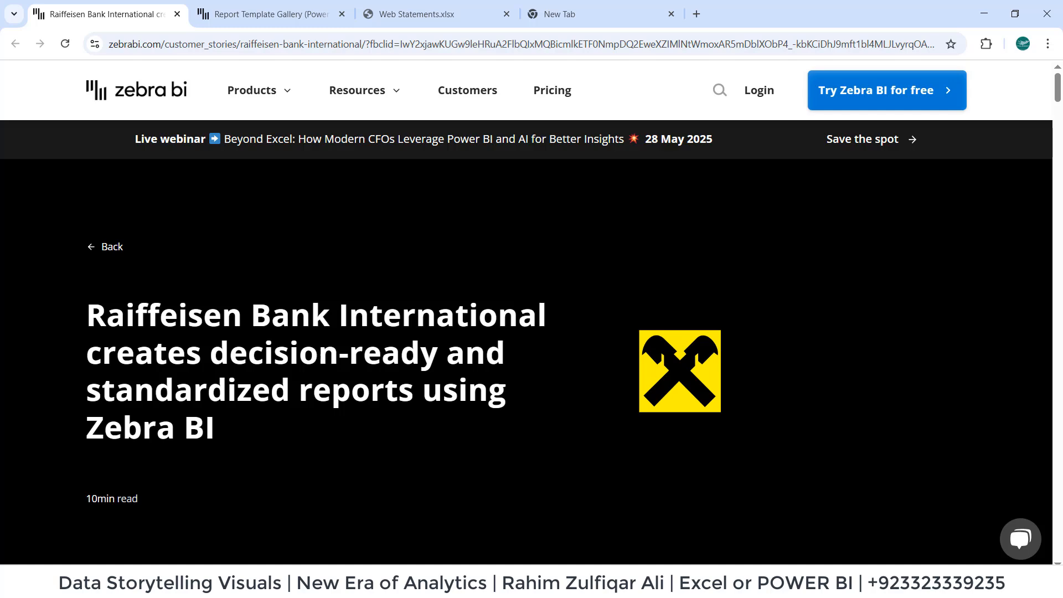
# Switch to the browser and read the Raiffeisen Bank International case study's introduction and company profile, highlighting the employee and branch figures.
pyautogui.scroll(-3, 505, 341)
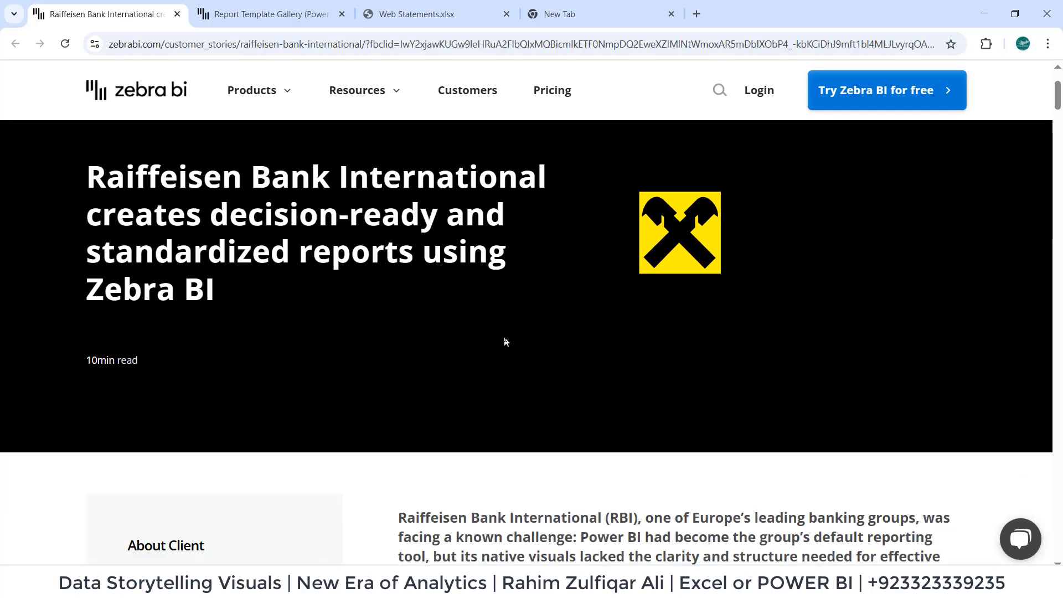
pyautogui.scroll(-5, 505, 341)
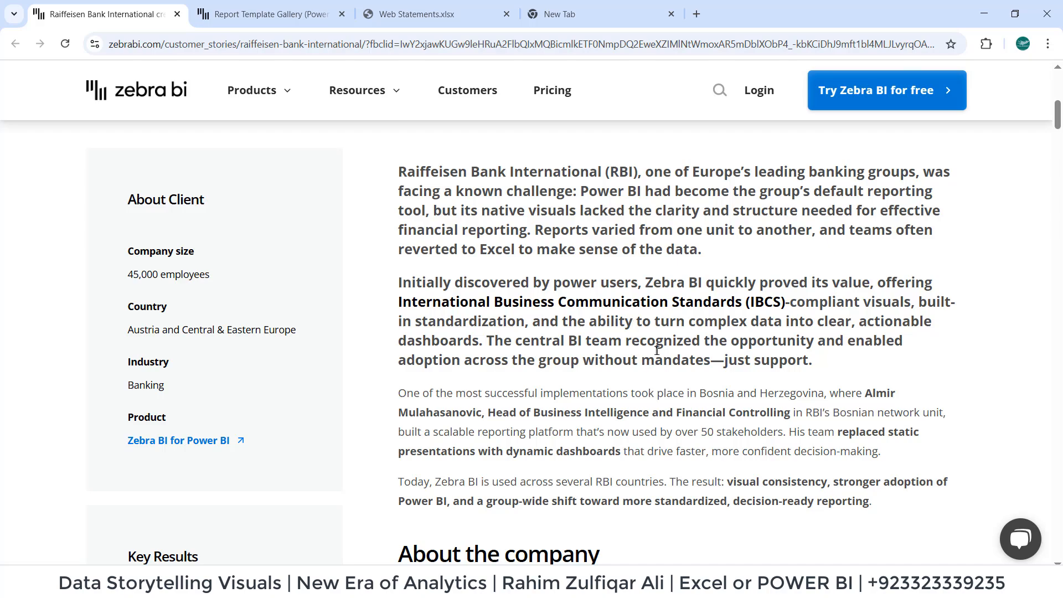
pyautogui.scroll(-5, 655, 347)
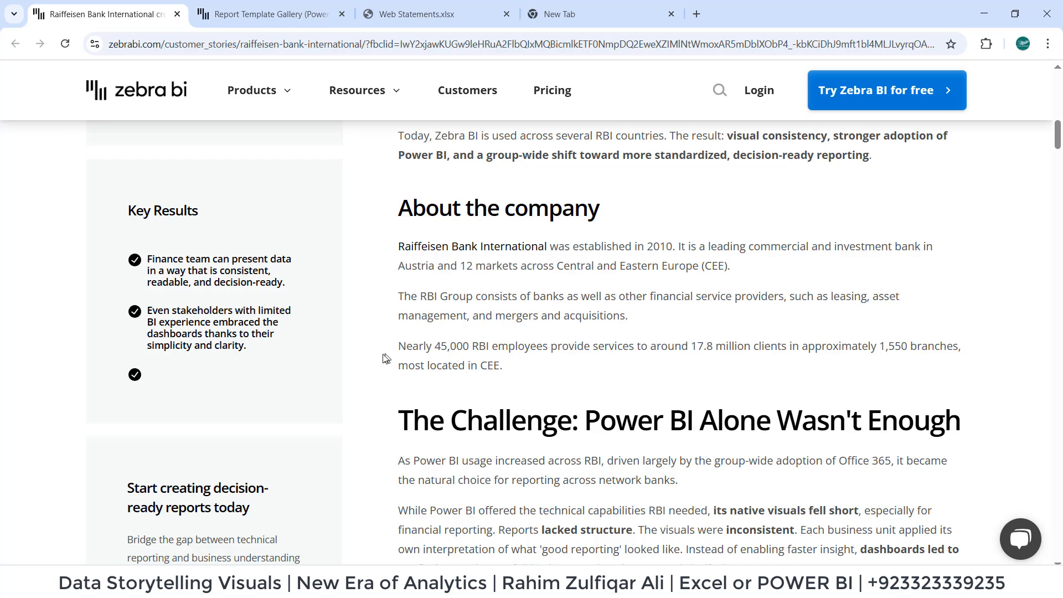
pyautogui.moveTo(430, 347); pyautogui.dragTo(498, 347)
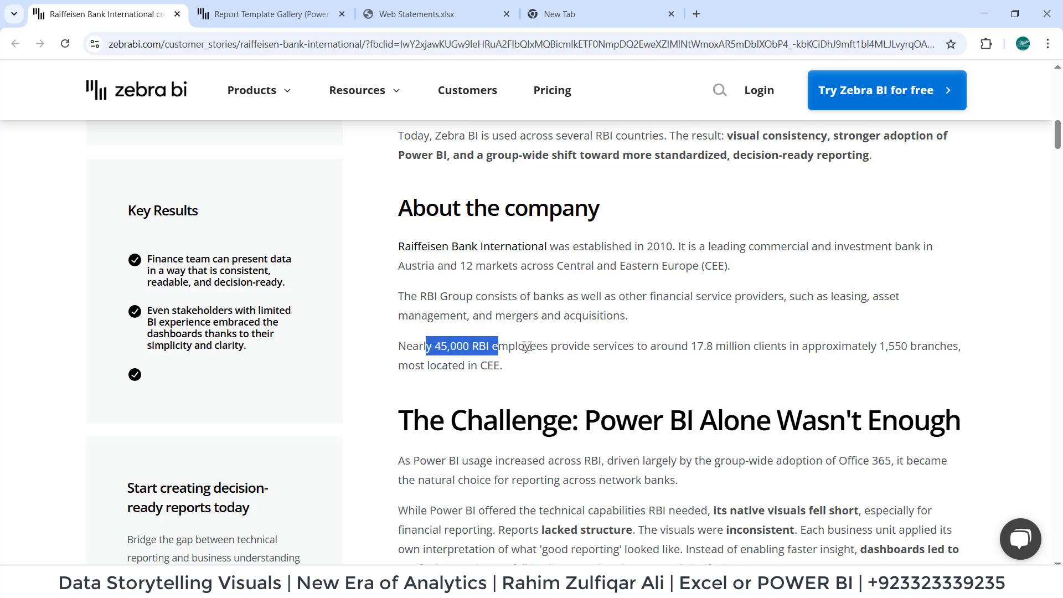
pyautogui.click(565, 349)
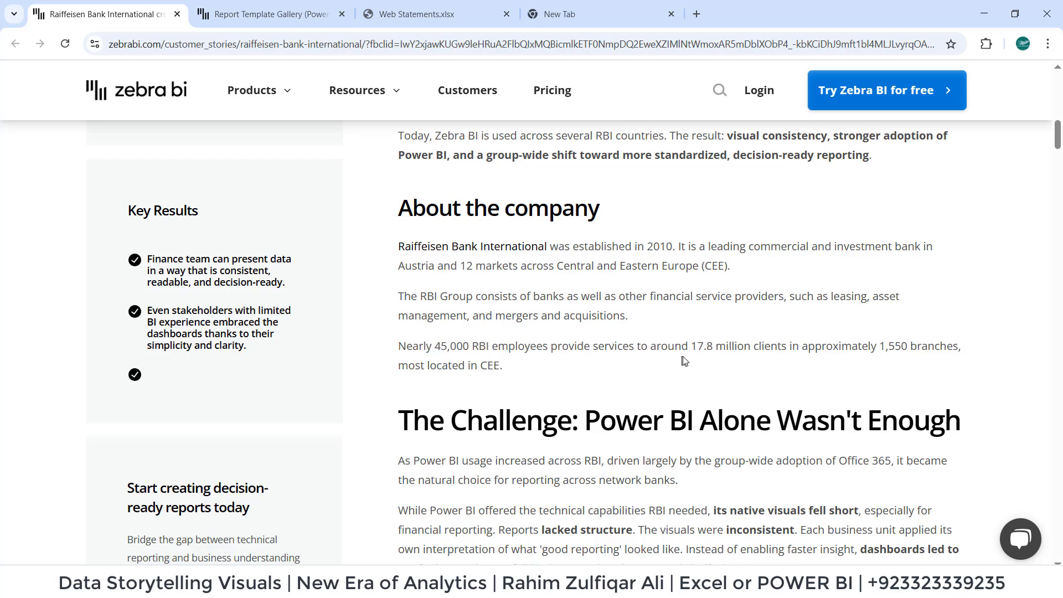
pyautogui.moveTo(692, 347); pyautogui.dragTo(959, 347)
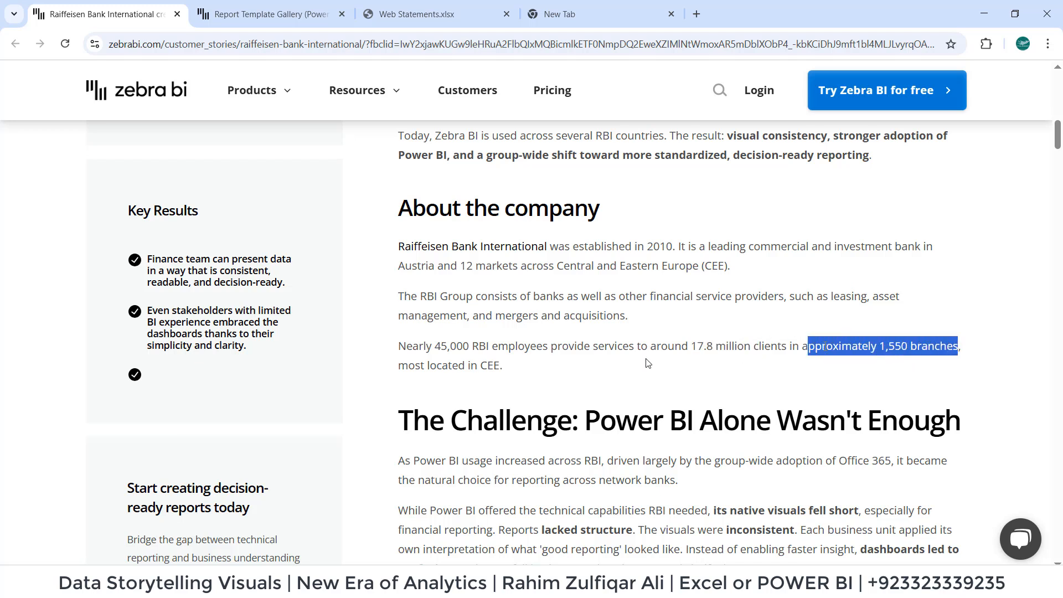
pyautogui.click(486, 369)
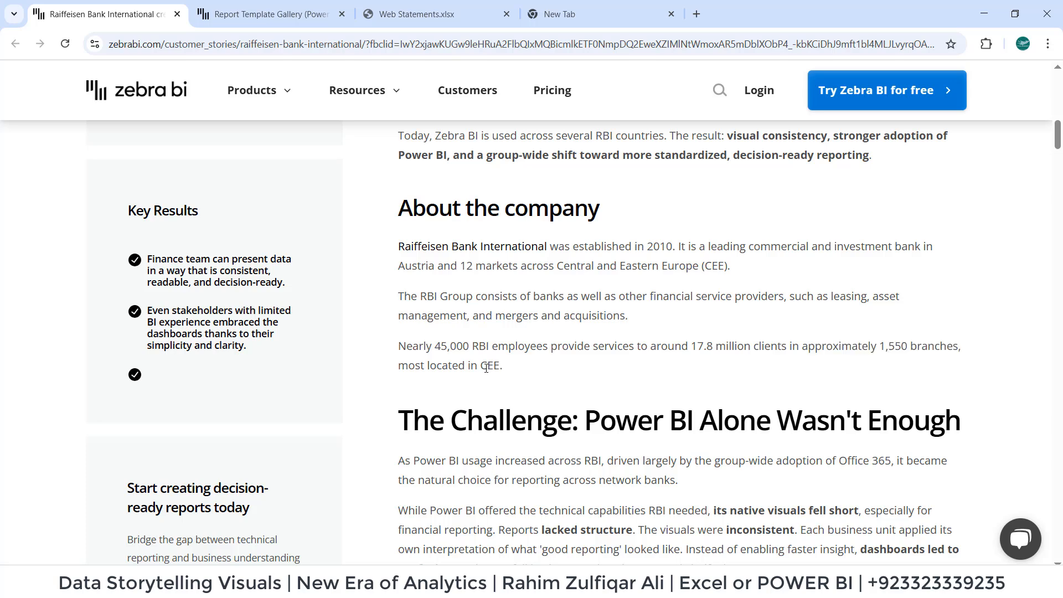
# Read the case study's sections on Power BI's shortcomings, the search for a better solution and the Bosnia and Herzegovina implementation.
pyautogui.scroll(-3, 486, 368)
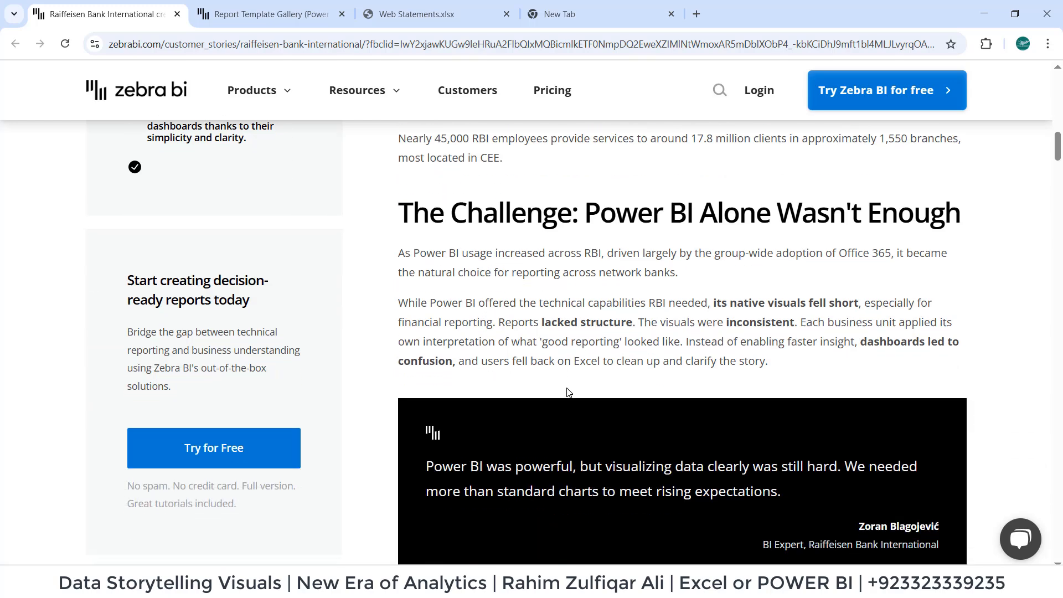
pyautogui.moveTo(623, 207); pyautogui.dragTo(977, 218)
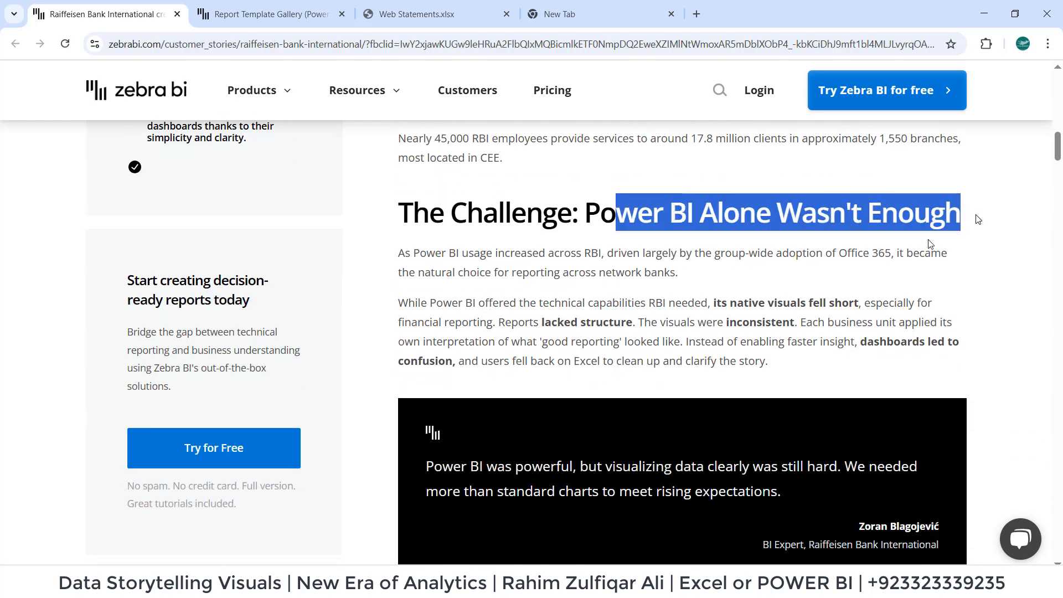
pyautogui.click(808, 280)
pyautogui.scroll(-6, 787, 310)
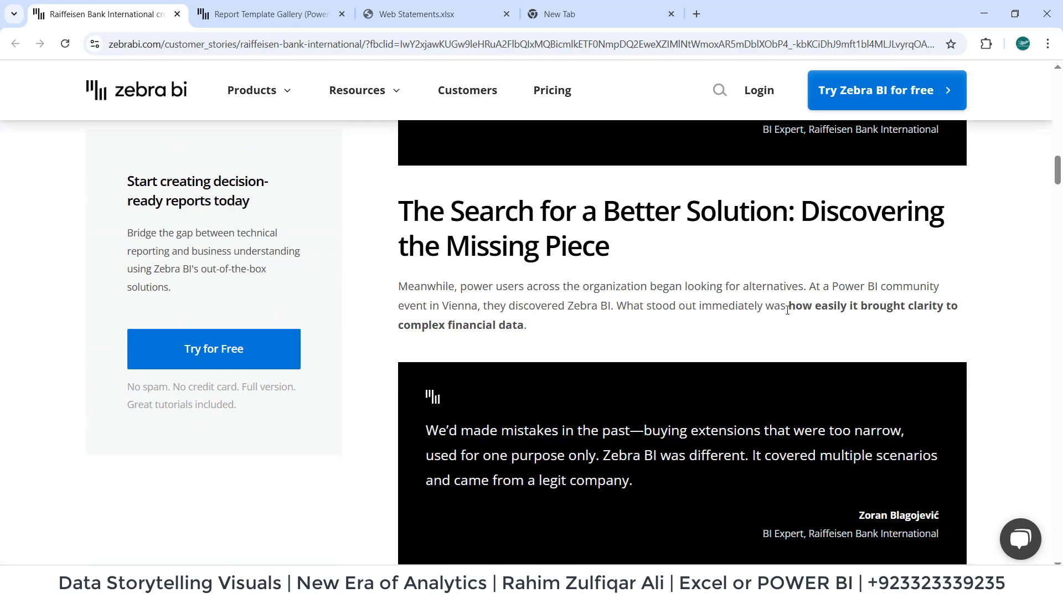
pyautogui.scroll(-8, 787, 310)
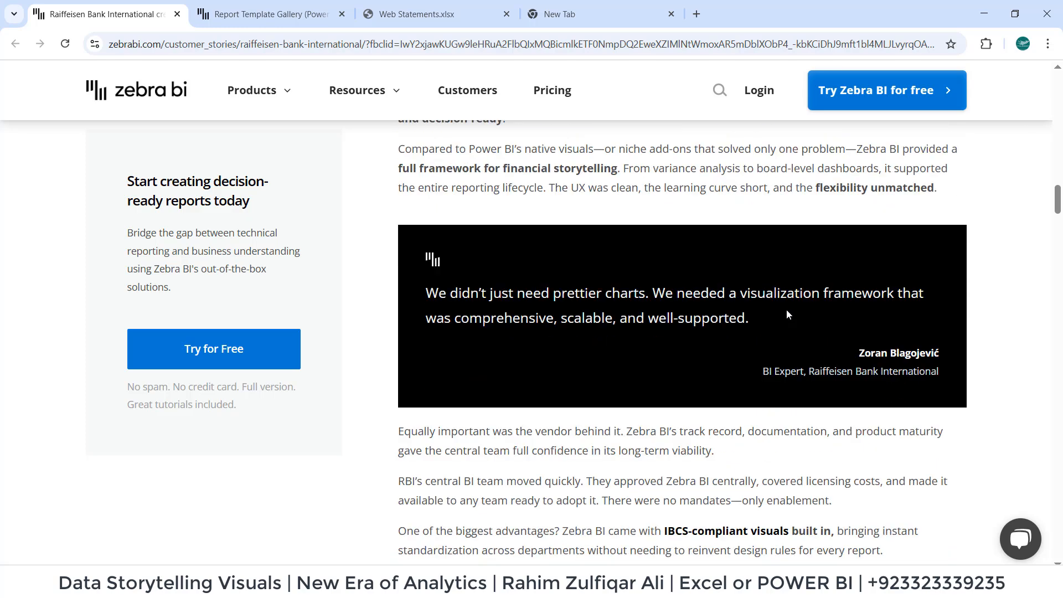
pyautogui.scroll(-6, 788, 314)
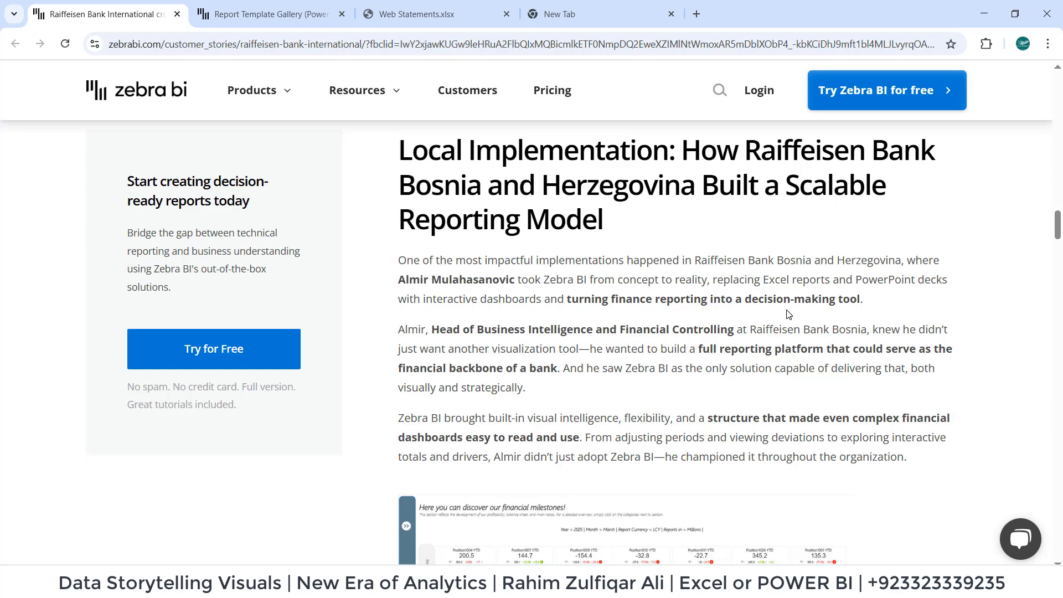
pyautogui.scroll(-5, 788, 314)
pyautogui.scroll(-4, 789, 314)
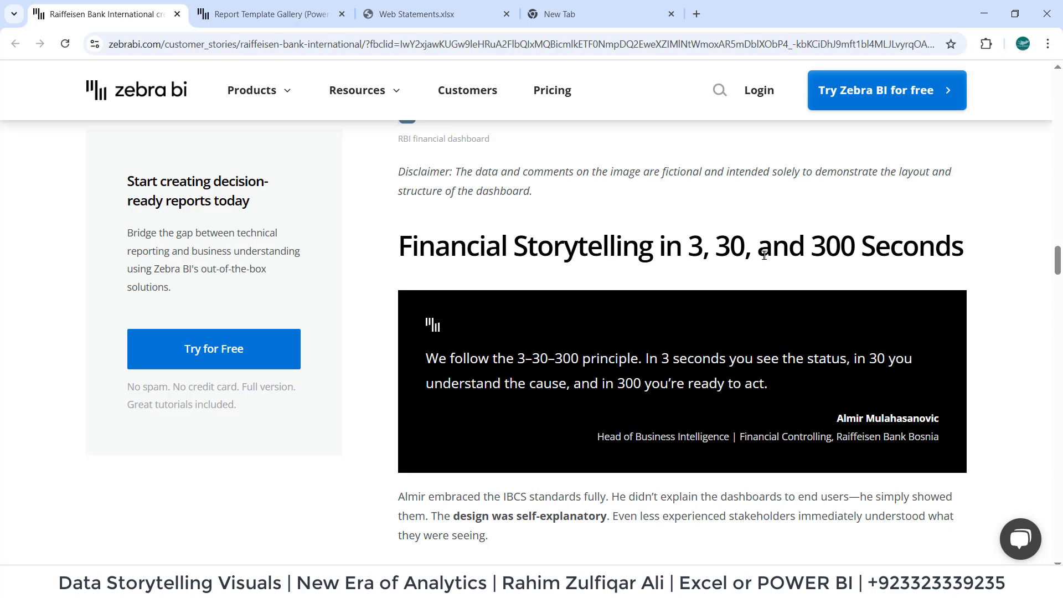
# Examine the case study's sample dashboards with the 30-second overview and 3-minute deep dive, including the sections on driving adoption.
pyautogui.scroll(-6, 856, 260)
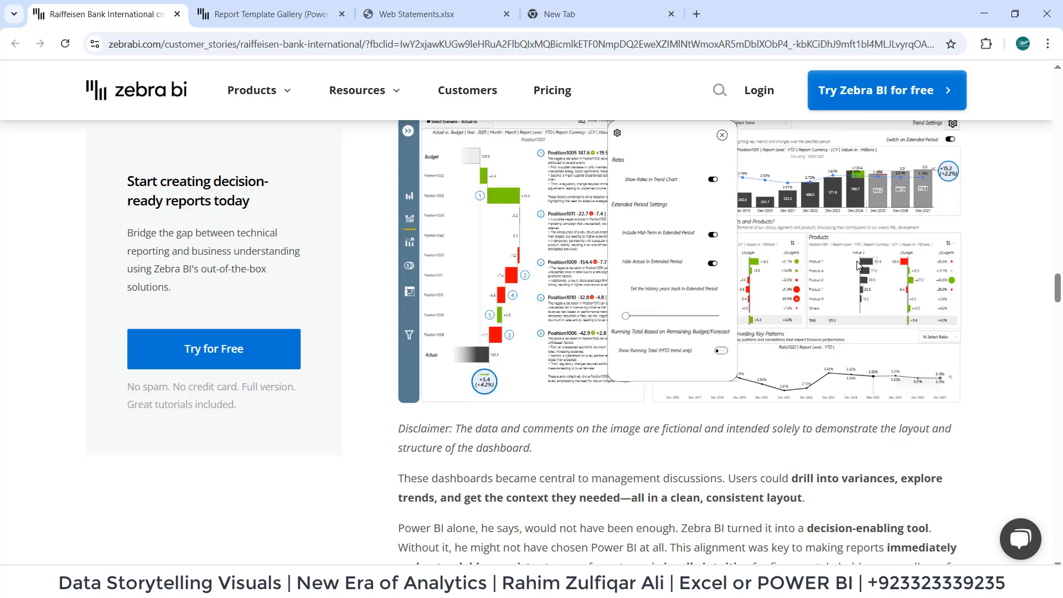
pyautogui.scroll(1, 855, 265)
pyautogui.scroll(-1, 852, 332)
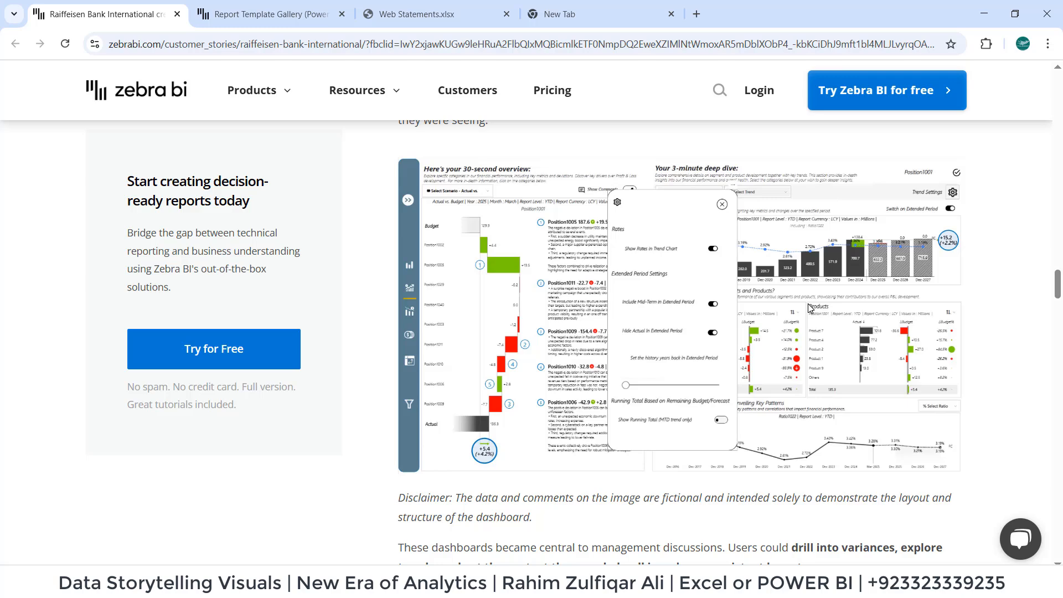
pyautogui.scroll(-9, 537, 365)
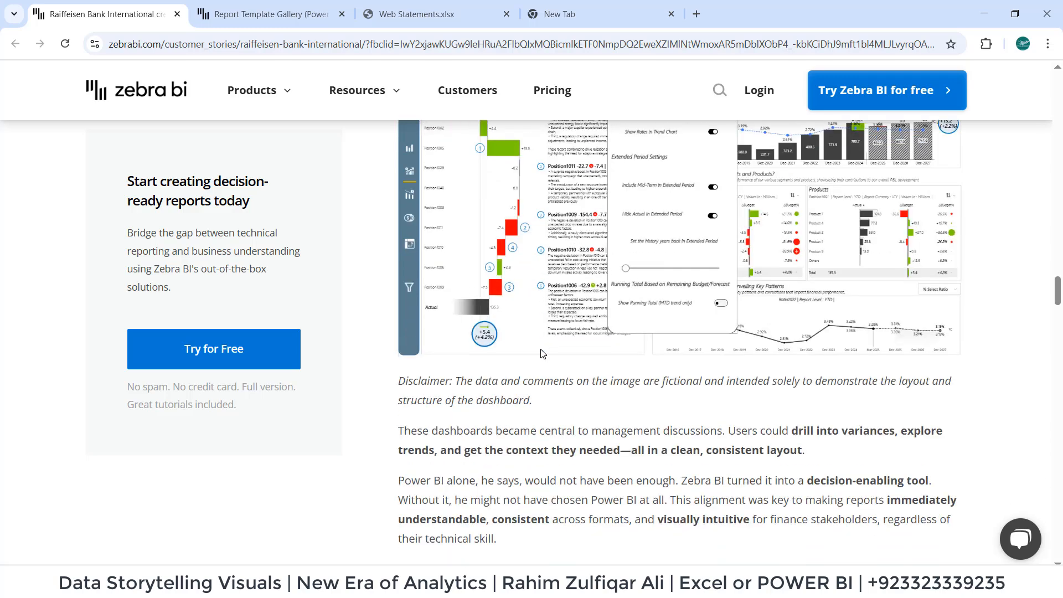
pyautogui.scroll(-1, 542, 353)
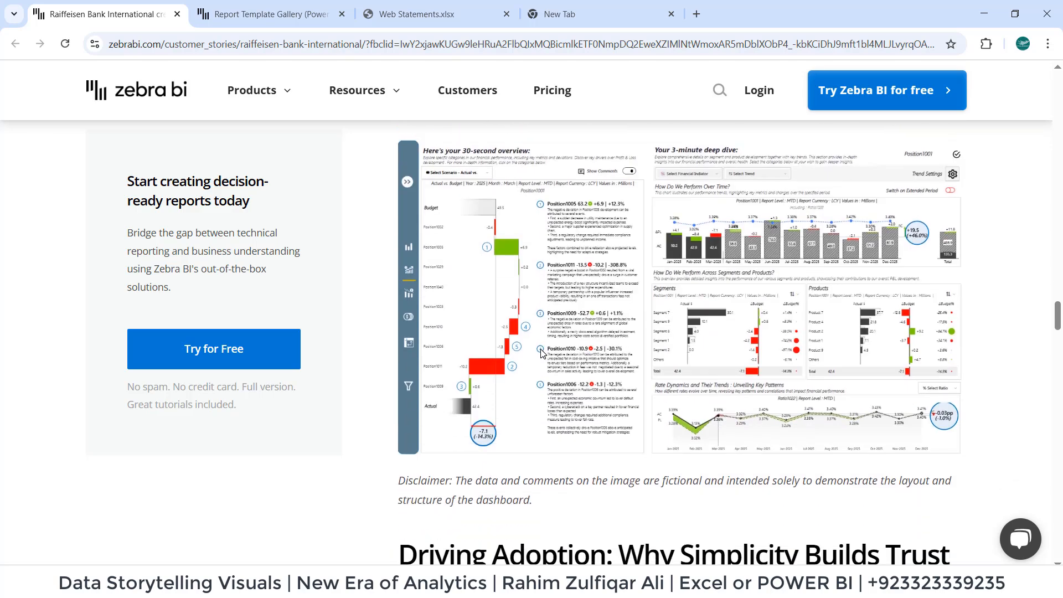
pyautogui.scroll(1, 542, 354)
pyautogui.scroll(-2, 542, 353)
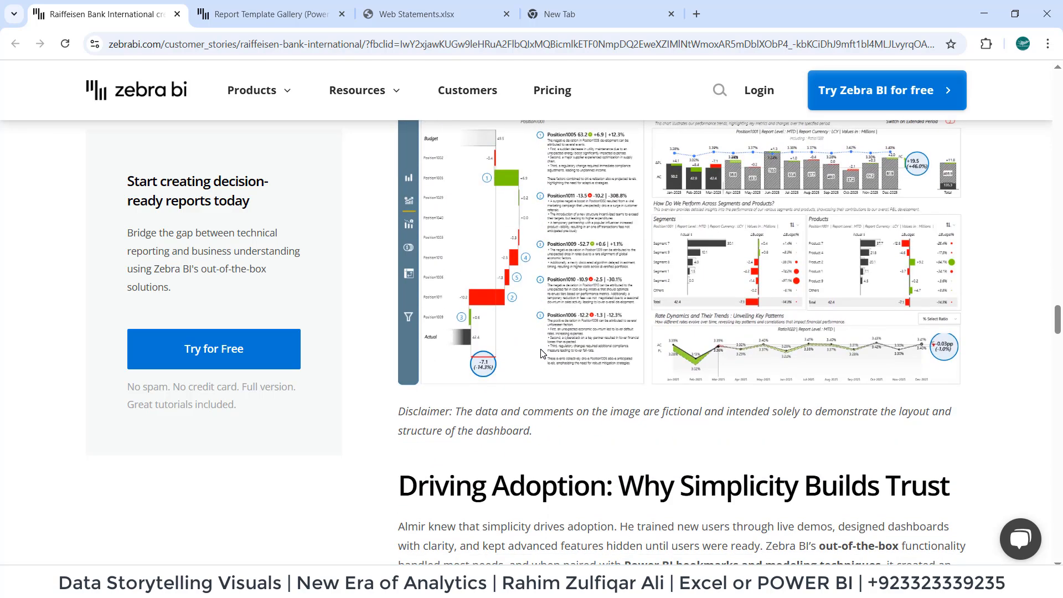
pyautogui.scroll(1, 542, 354)
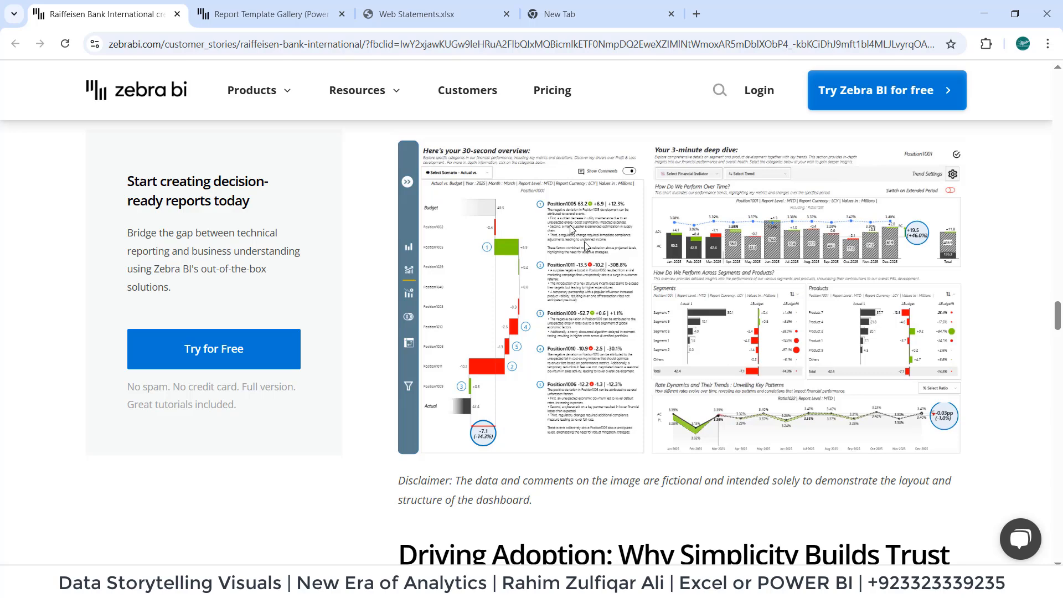
pyautogui.scroll(-15, 620, 426)
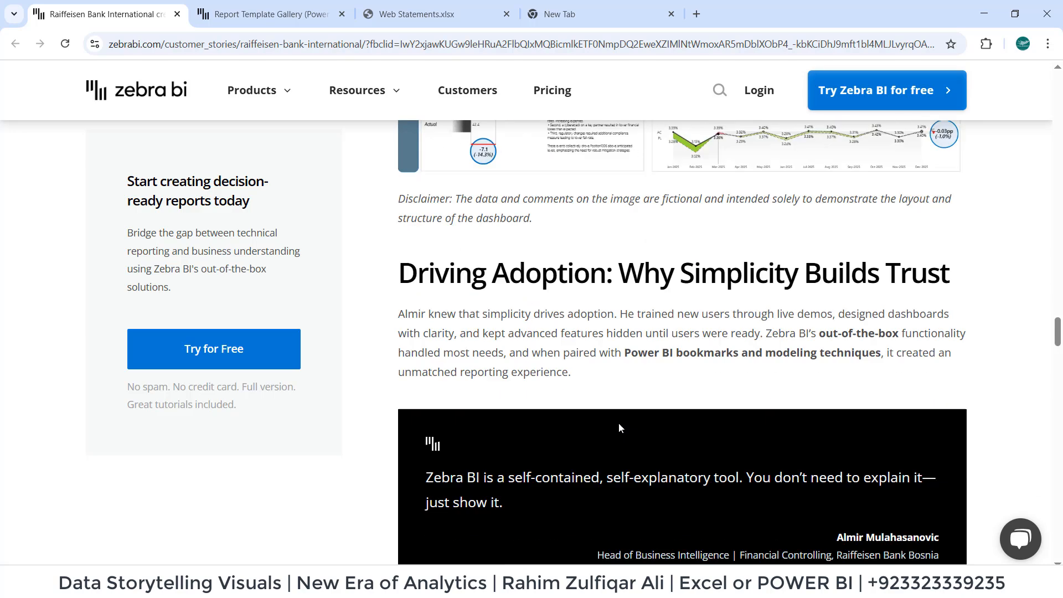
pyautogui.scroll(-8, 365, 185)
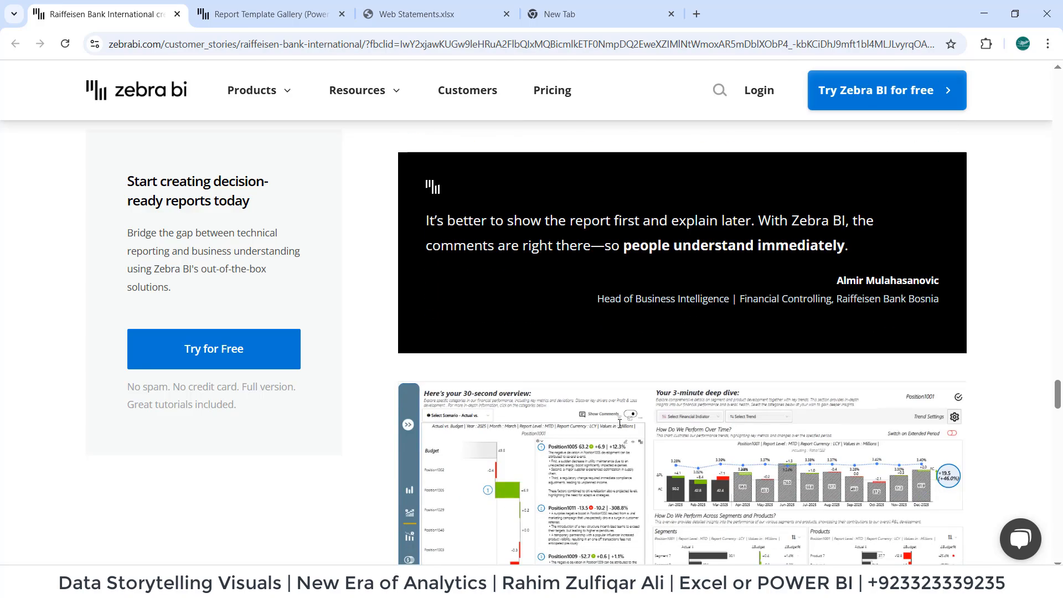
pyautogui.scroll(1, 366, 186)
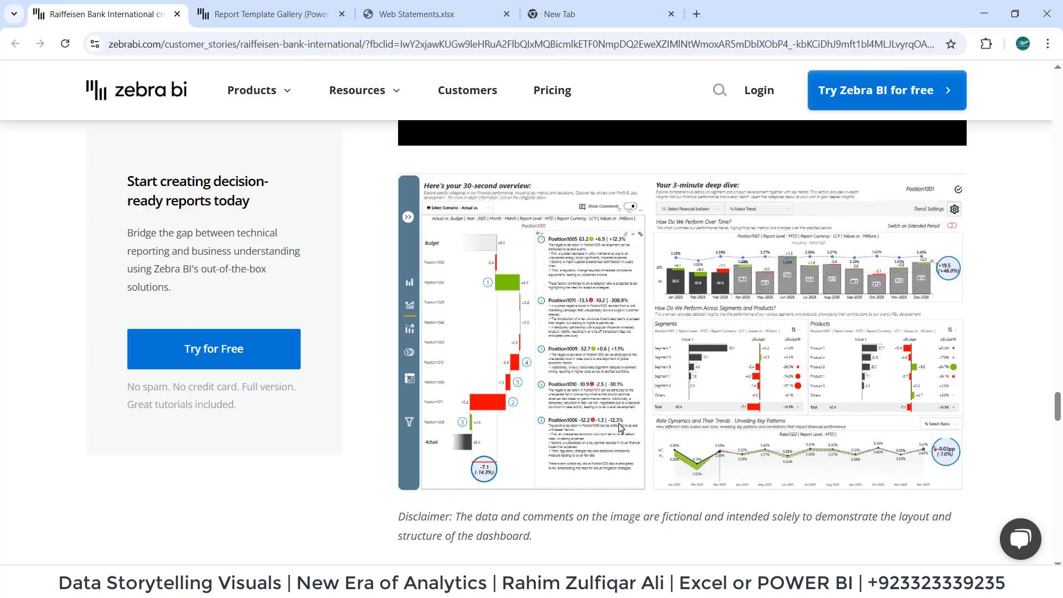
# Browse the Zebra BI report template gallery for Excel templates on cash flow, income statements, sales and cost variance.
pyautogui.click(263, 15)
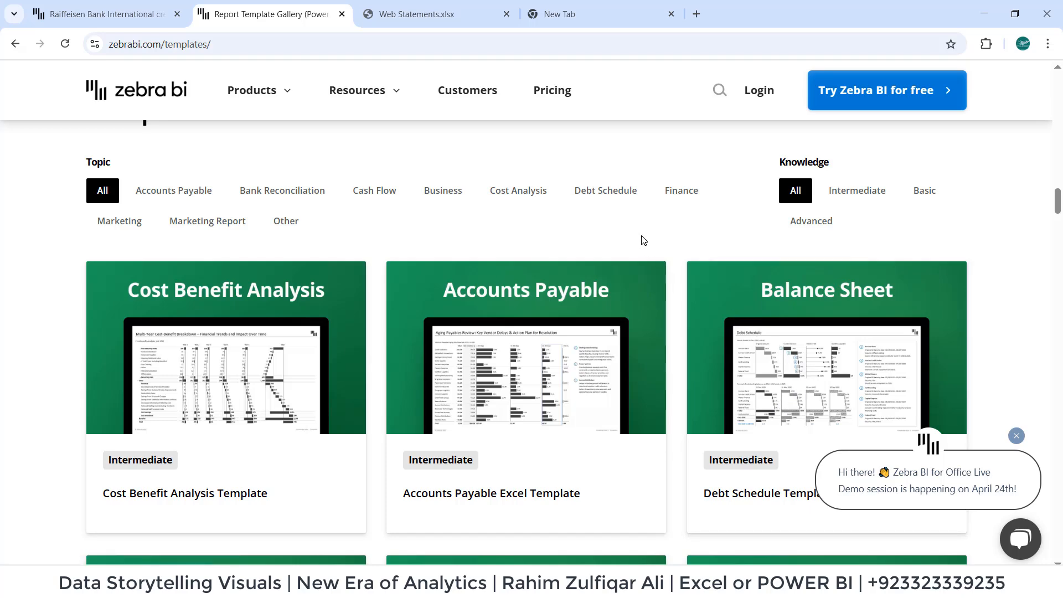
pyautogui.scroll(-6, 642, 241)
pyautogui.scroll(-13, 642, 241)
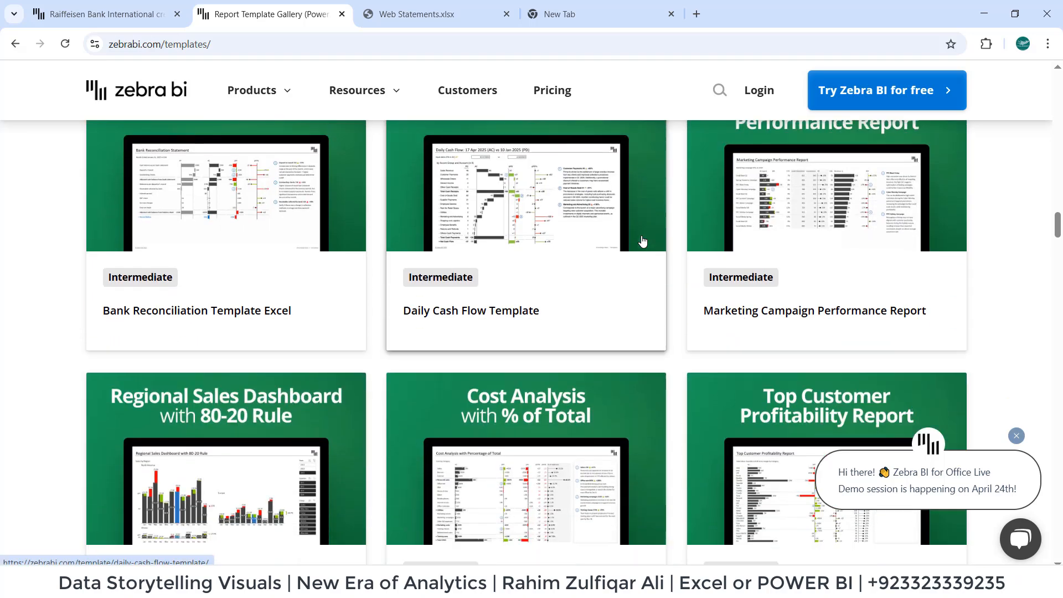
pyautogui.scroll(-10, 642, 242)
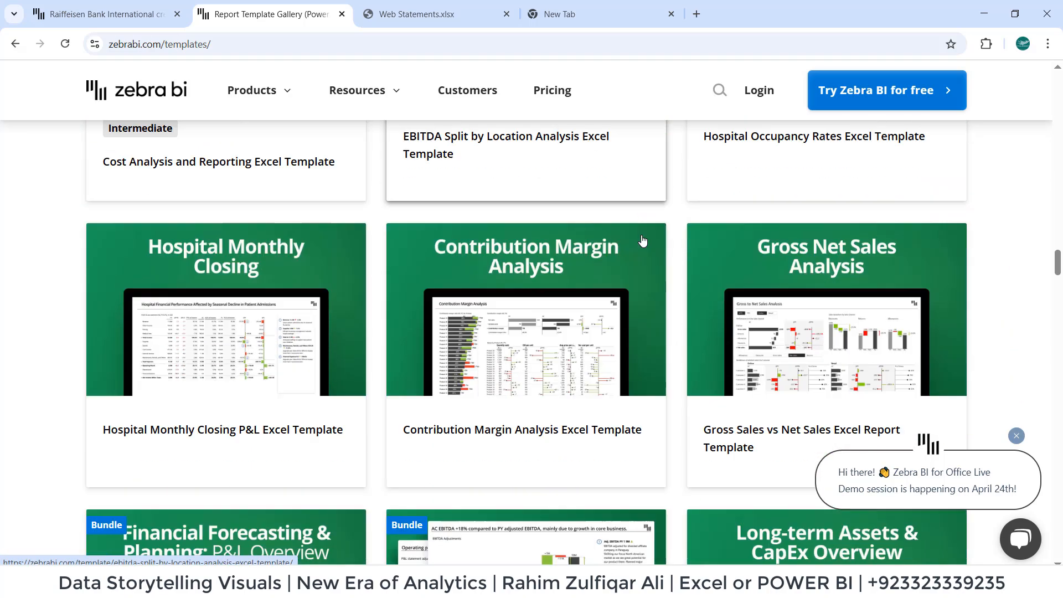
pyautogui.scroll(-7, 642, 241)
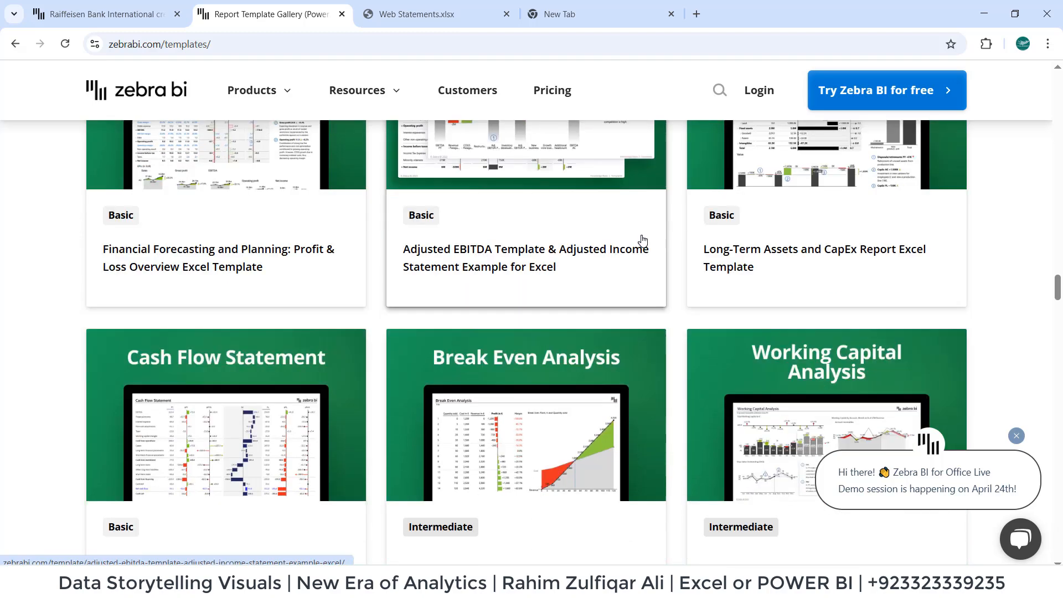
pyautogui.scroll(-10, 642, 242)
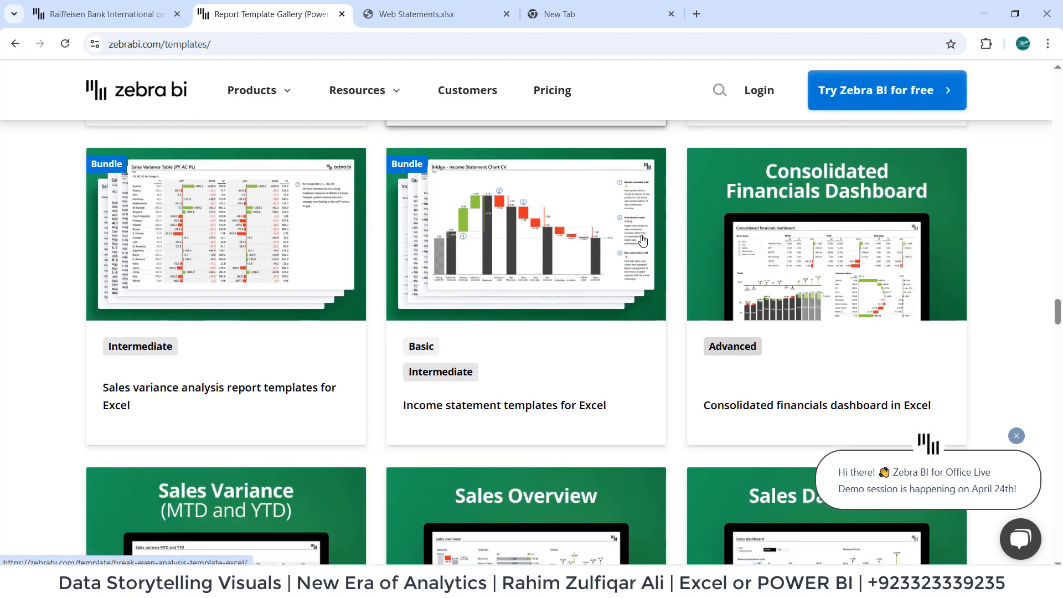
pyautogui.scroll(-5, 642, 242)
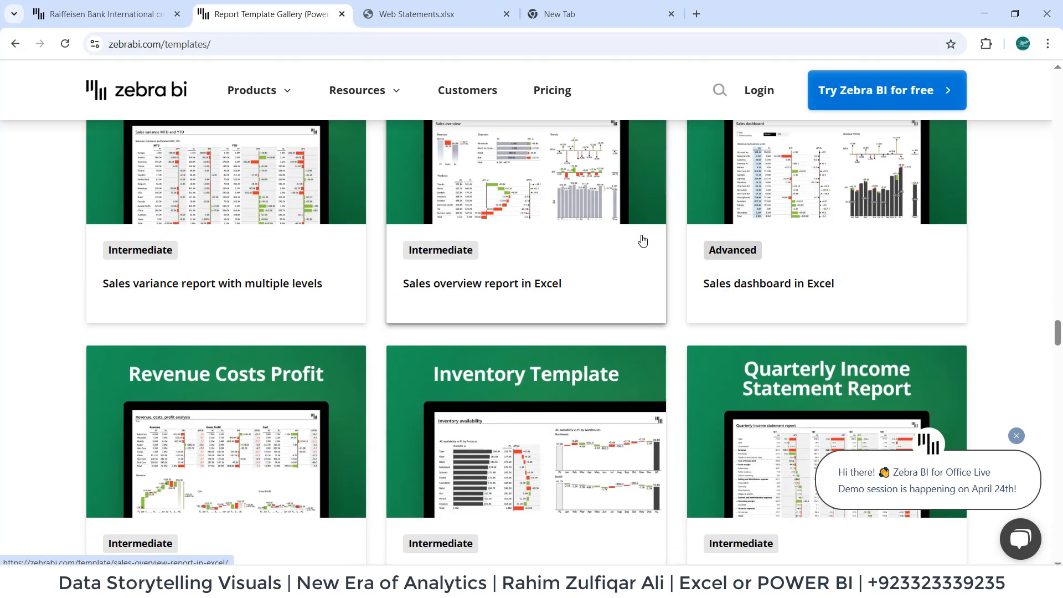
pyautogui.scroll(-9, 642, 240)
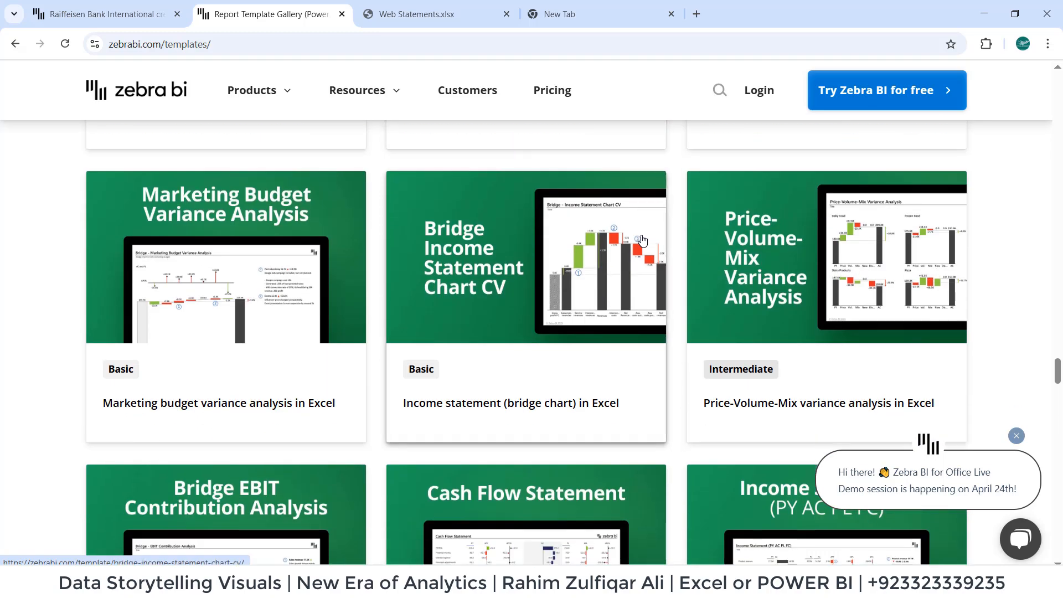
pyautogui.scroll(-6, 642, 239)
pyautogui.scroll(-4, 643, 240)
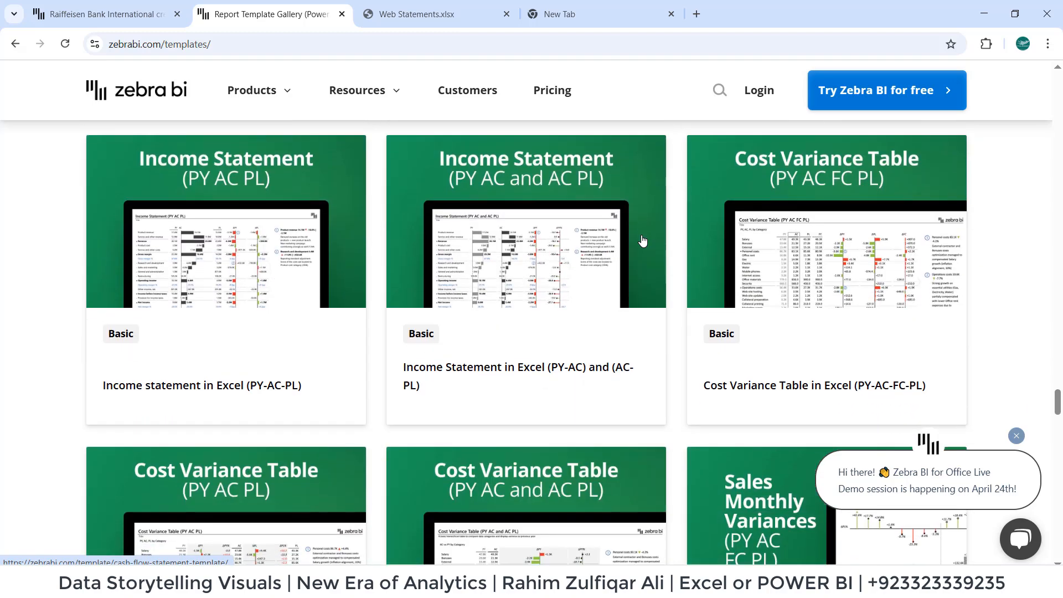
pyautogui.scroll(-2, 642, 240)
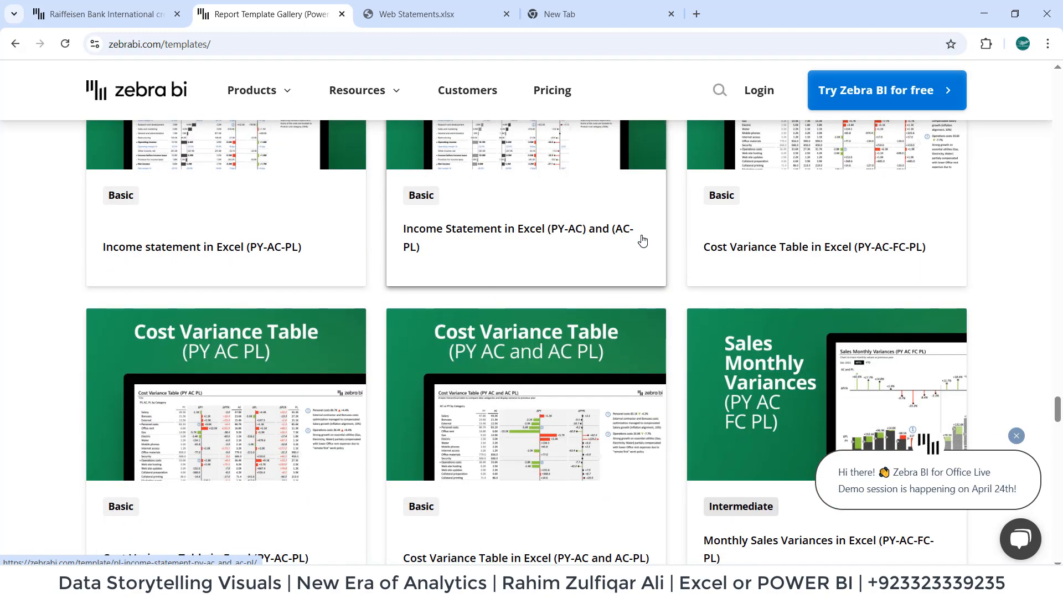
# Examine the monthly total deposits of scheduled banks in the Web Statements.xlsx document and search it for 2010.
pyautogui.click(426, 15)
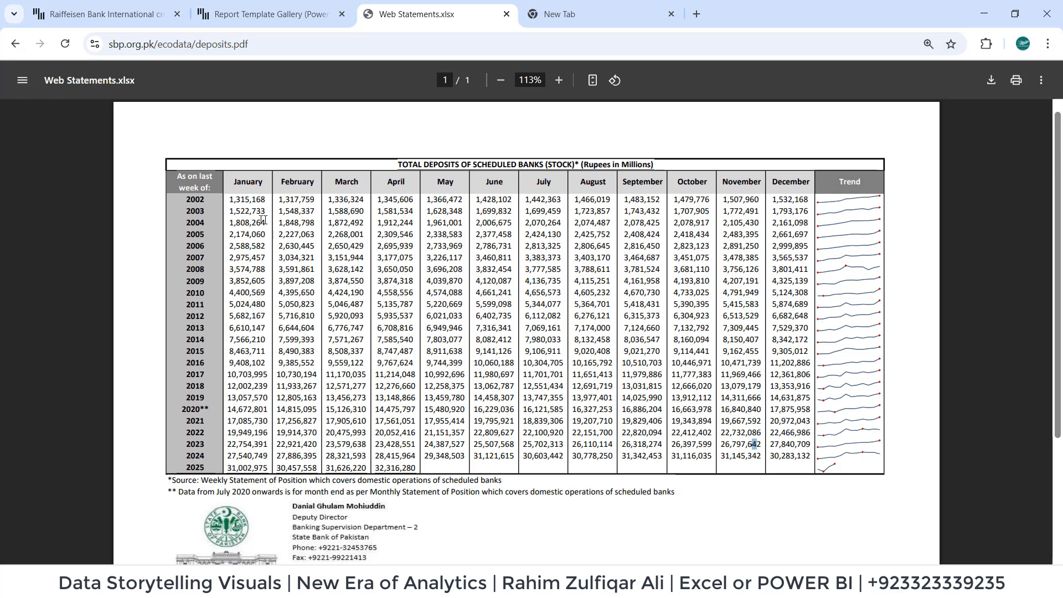
pyautogui.moveTo(262, 222); pyautogui.dragTo(779, 438)
pyautogui.click(699, 365)
pyautogui.moveTo(277, 223); pyautogui.dragTo(626, 464)
pyautogui.click(613, 357)
pyautogui.hotkey('ctrl', 'f')
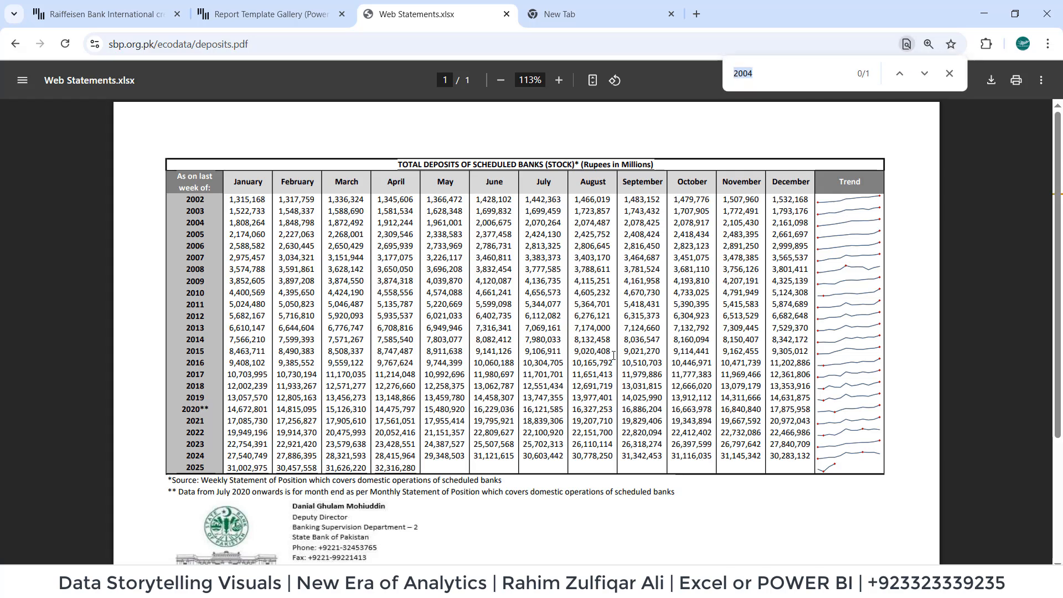
pyautogui.write('2010')
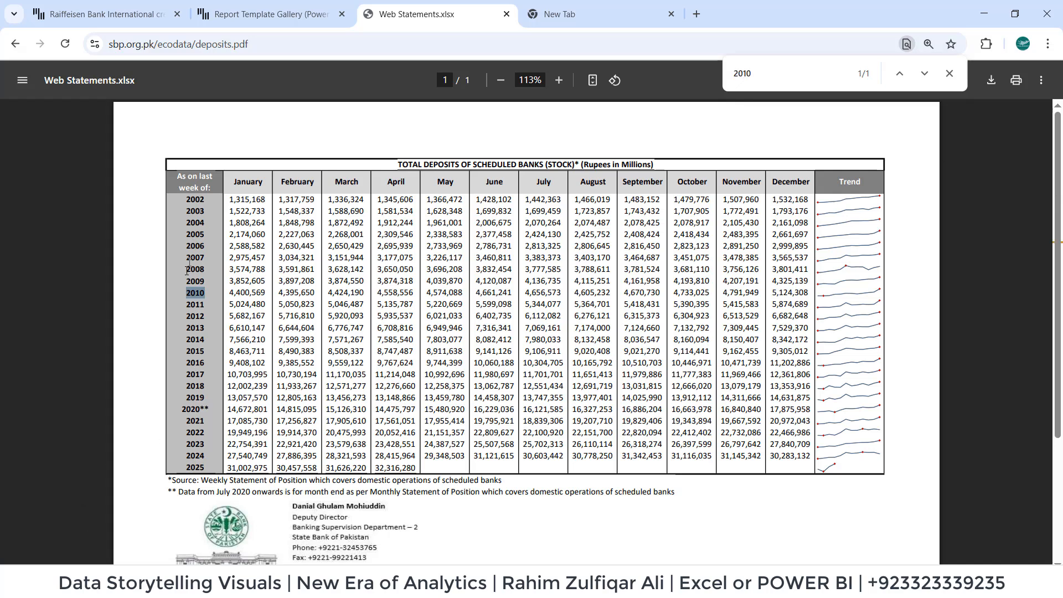
# Close the text search and examine the enlarged monthly deposits table, including its source notes and the State Bank of Pakistan footer.
pyautogui.click(845, 208)
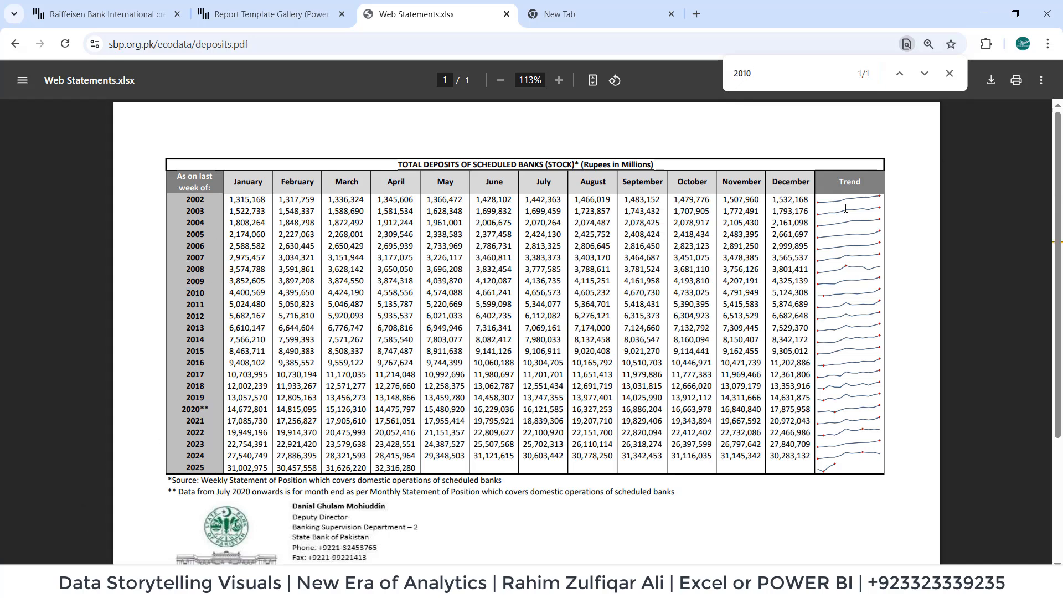
pyautogui.click(949, 74)
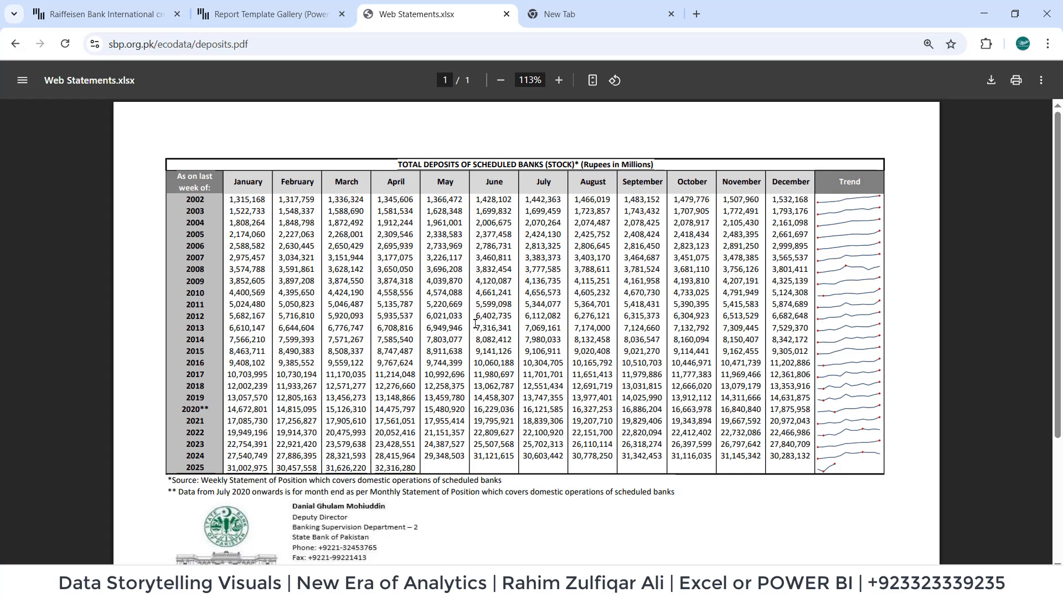
pyautogui.moveTo(435, 249); pyautogui.dragTo(602, 392)
pyautogui.click(613, 334)
pyautogui.scroll(2, 581, 270)
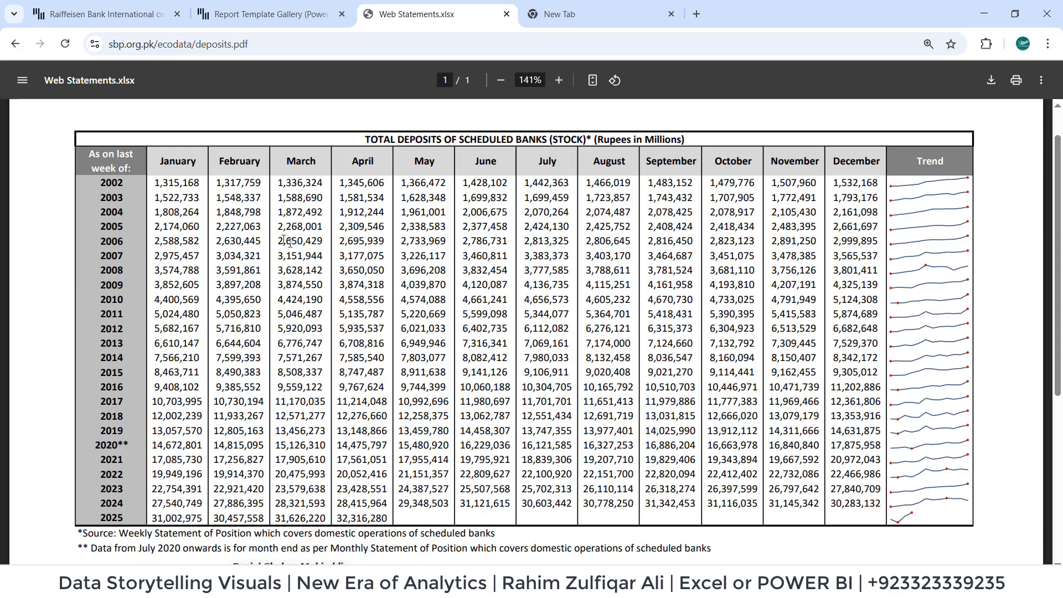
pyautogui.rightClick(369, 234)
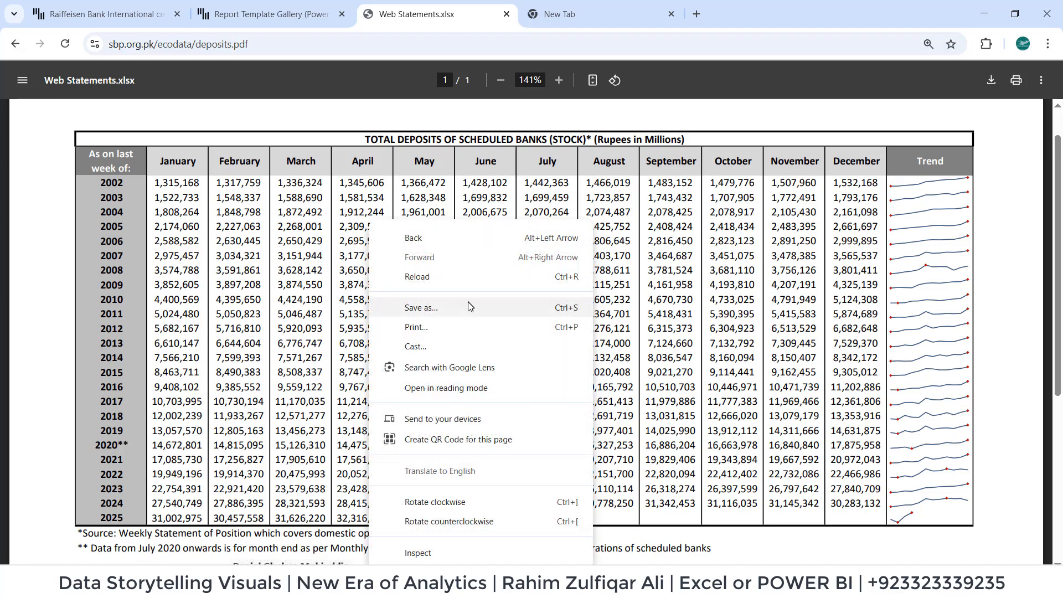
pyautogui.click(756, 255)
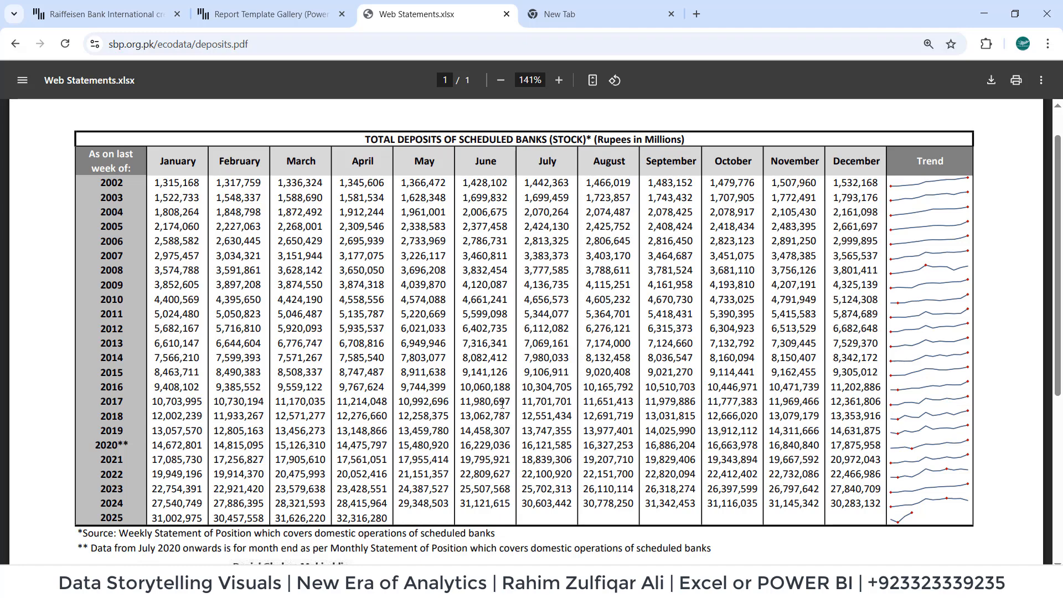
pyautogui.scroll(-3, 502, 404)
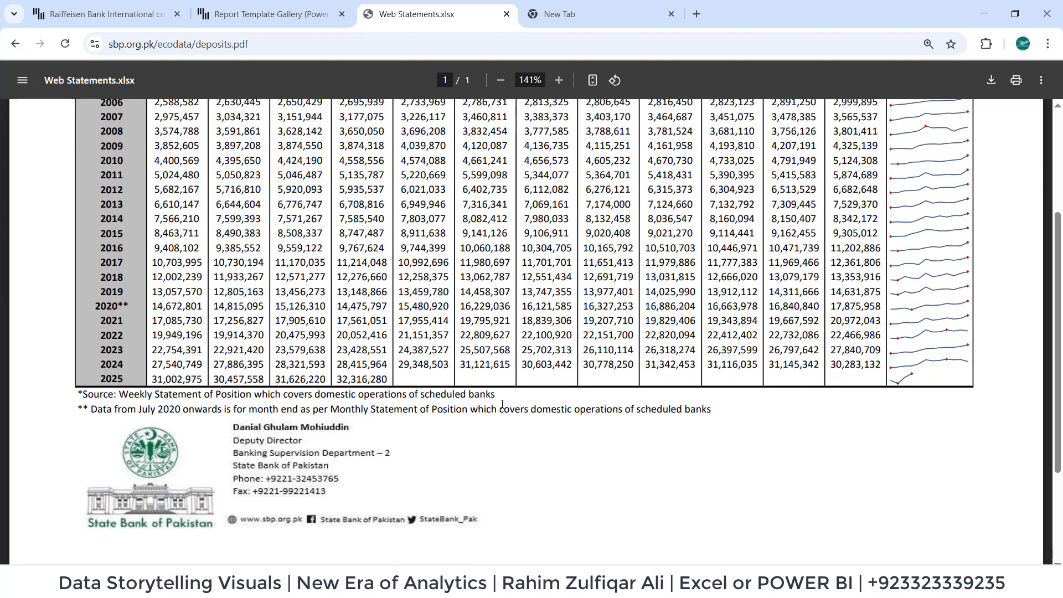
pyautogui.scroll(3, 501, 404)
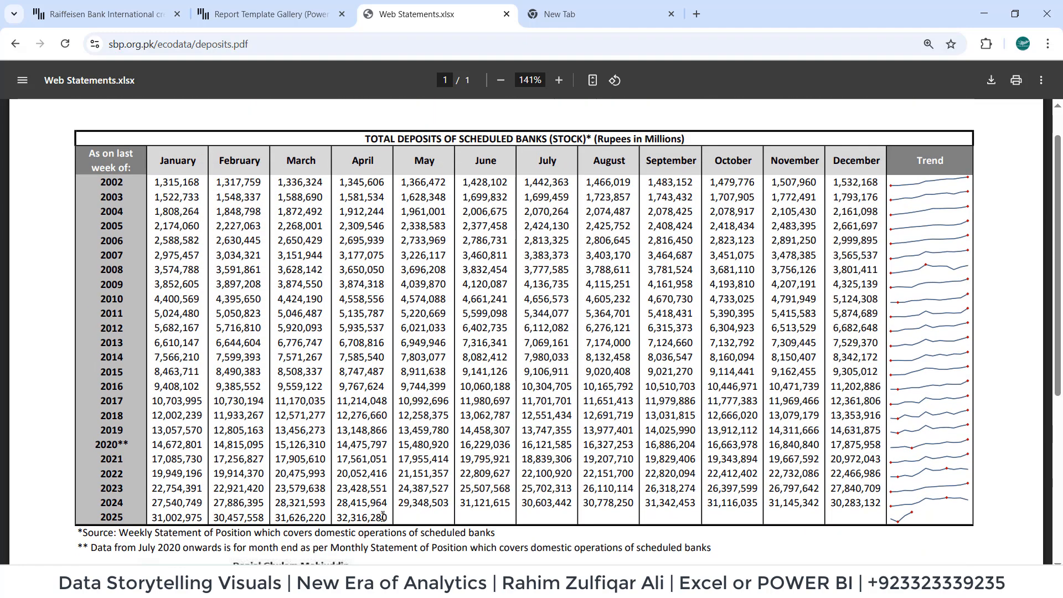
# Examine the empty May 2025 entry, the document's web address and the year column from 2002 to 2025.
pyautogui.moveTo(400, 514); pyautogui.dragTo(431, 516)
pyautogui.click(423, 522)
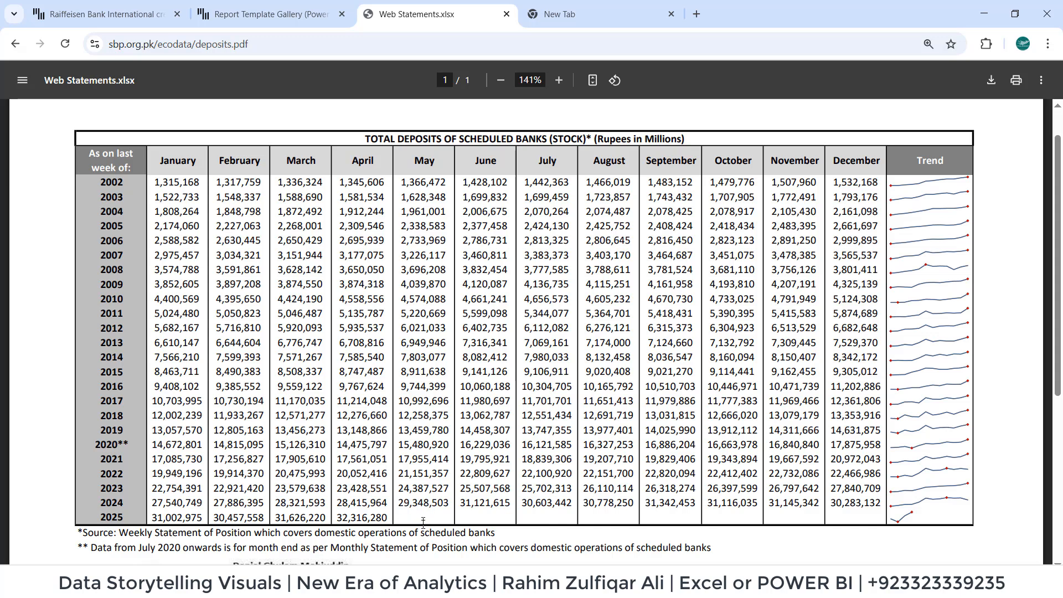
pyautogui.click(262, 44)
pyautogui.click(394, 244)
pyautogui.moveTo(400, 516); pyautogui.dragTo(443, 516)
pyautogui.click(427, 519)
pyautogui.click(169, 48)
pyautogui.click(520, 303)
pyautogui.moveTo(102, 181); pyautogui.dragTo(142, 519)
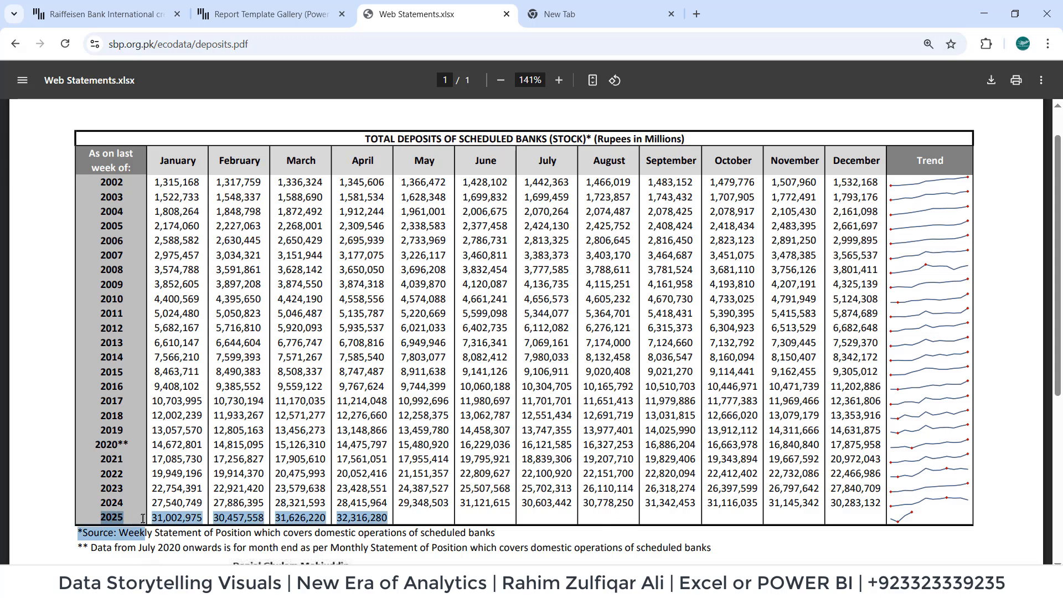
pyautogui.click(265, 408)
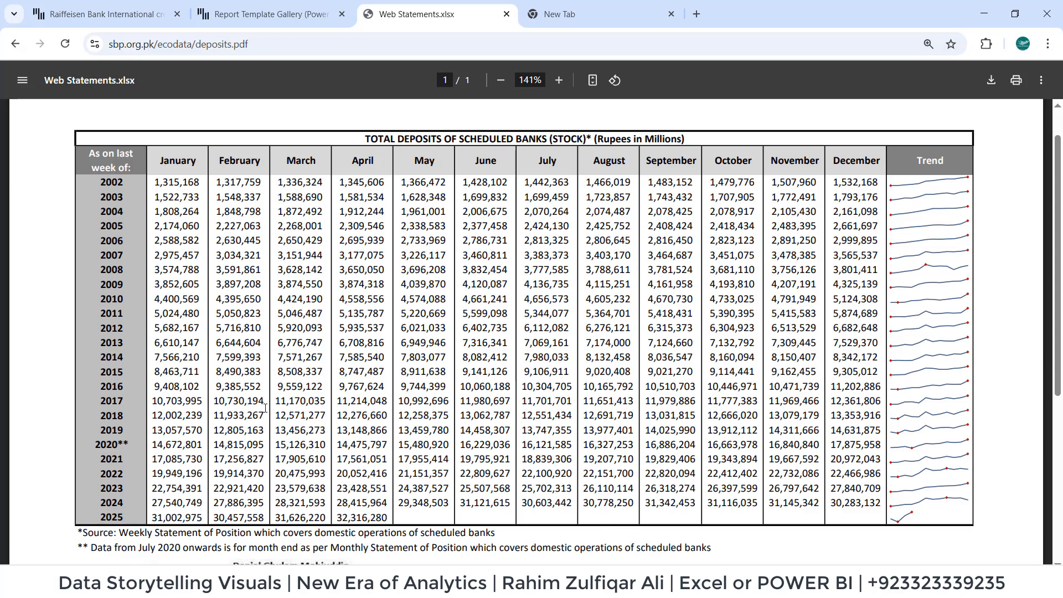
pyautogui.rightClick(425, 283)
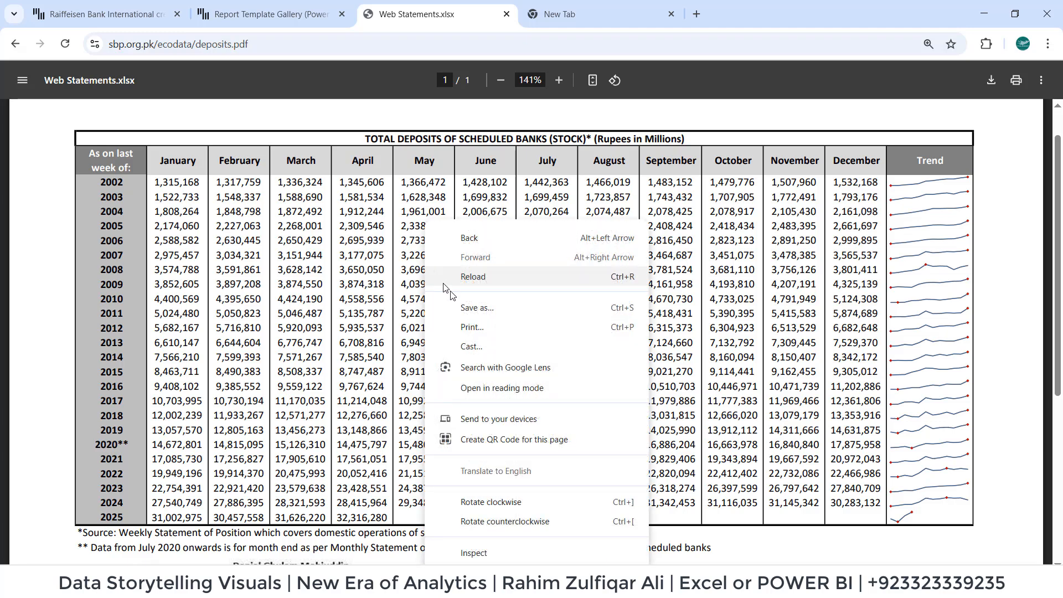
pyautogui.click(346, 287)
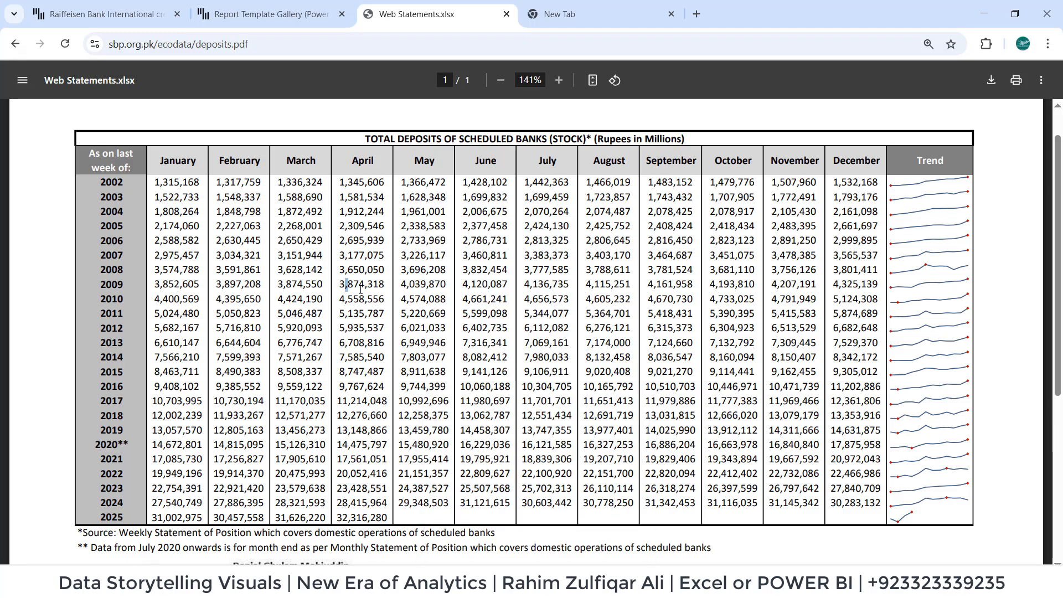
pyautogui.click(231, 43)
pyautogui.click(230, 43)
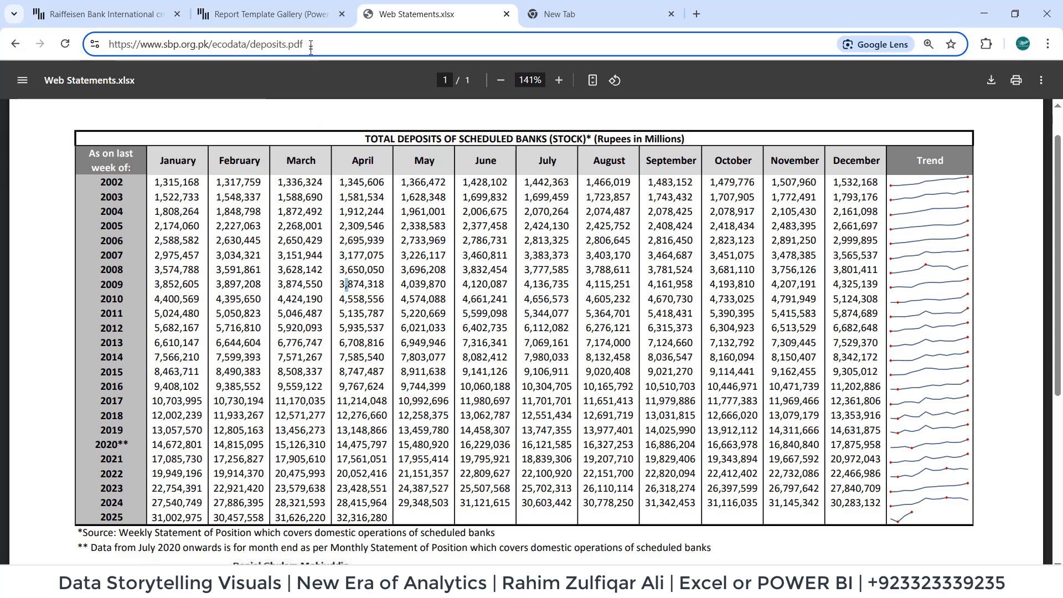
pyautogui.moveTo(330, 42); pyautogui.dragTo(93, 45)
pyautogui.rightClick(160, 46)
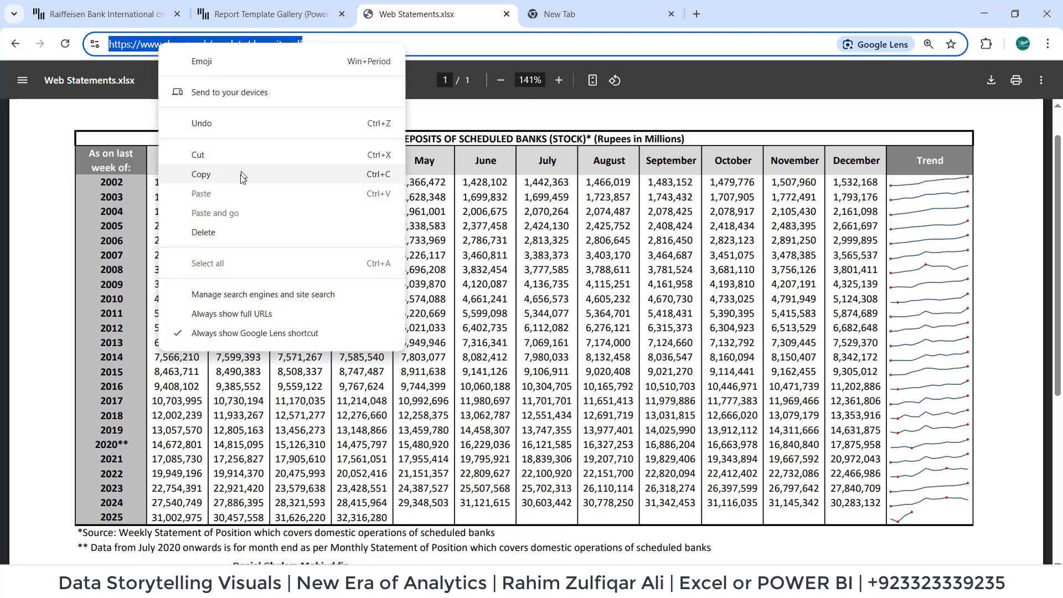
pyautogui.click(204, 174)
pyautogui.click(435, 227)
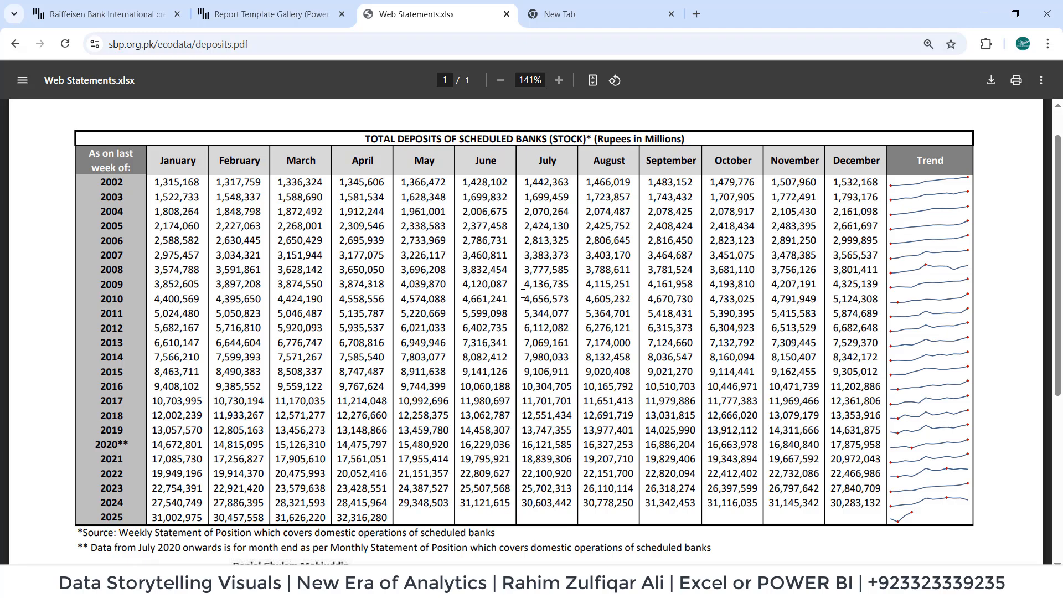
pyautogui.click(225, 44)
pyautogui.rightClick(225, 44)
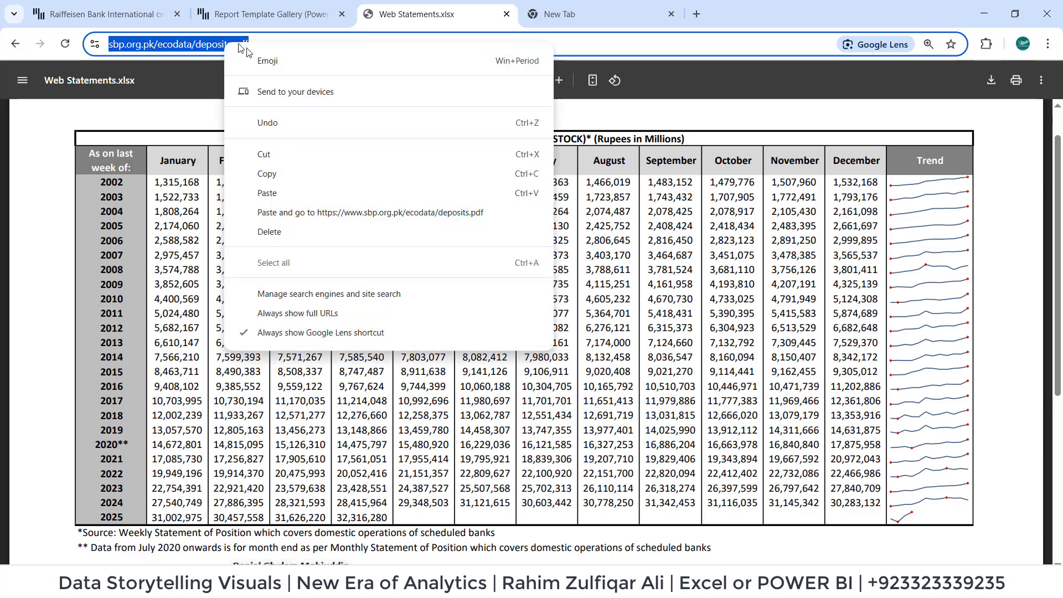
pyautogui.click(302, 173)
pyautogui.click(342, 200)
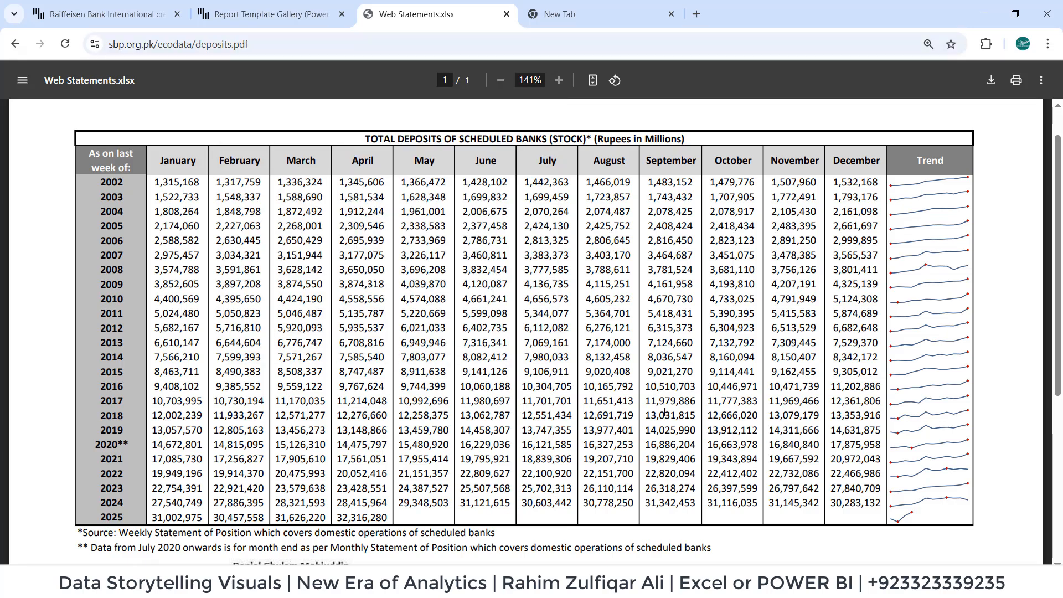
# Switch to the Data Storytelling workbook in Excel, add a new sheet and connect anonymously to the copied deposits.pdf address as a web source.
pyautogui.click(411, 582)
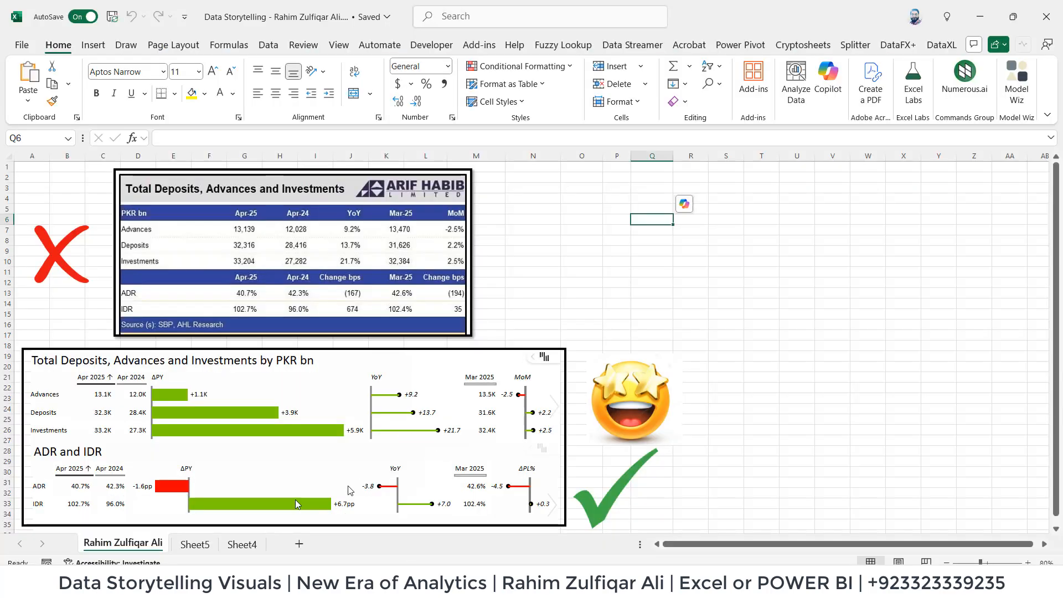
pyautogui.click(300, 544)
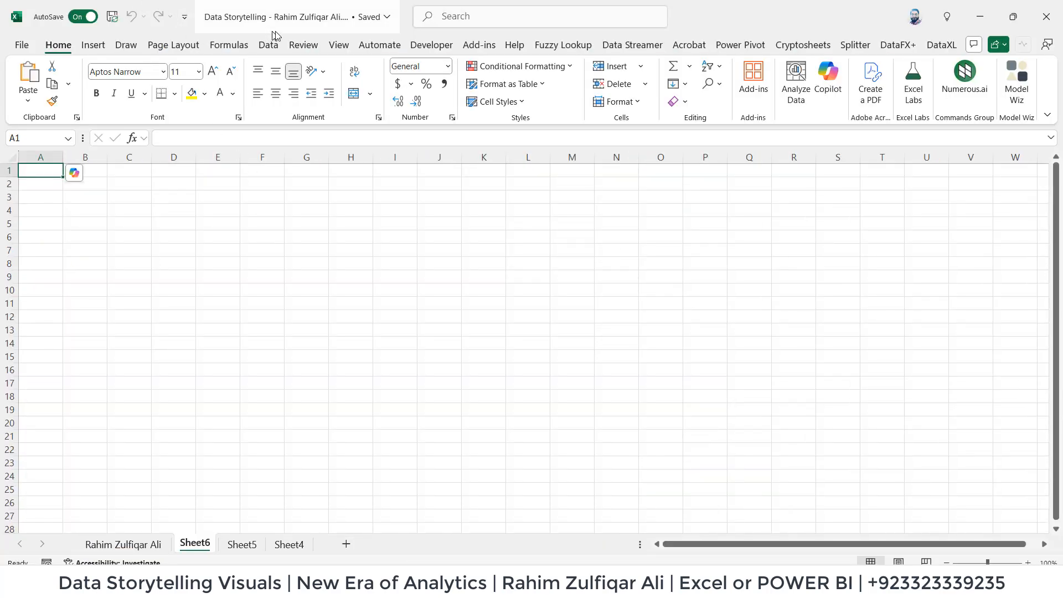
pyautogui.click(269, 46)
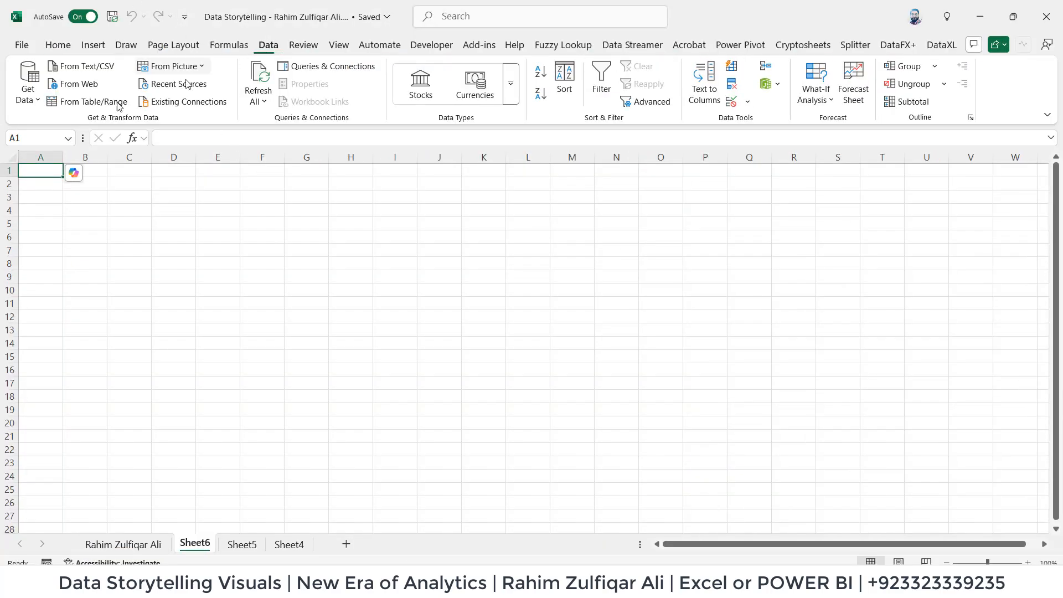
pyautogui.click(28, 92)
pyautogui.moveTo(111, 265)
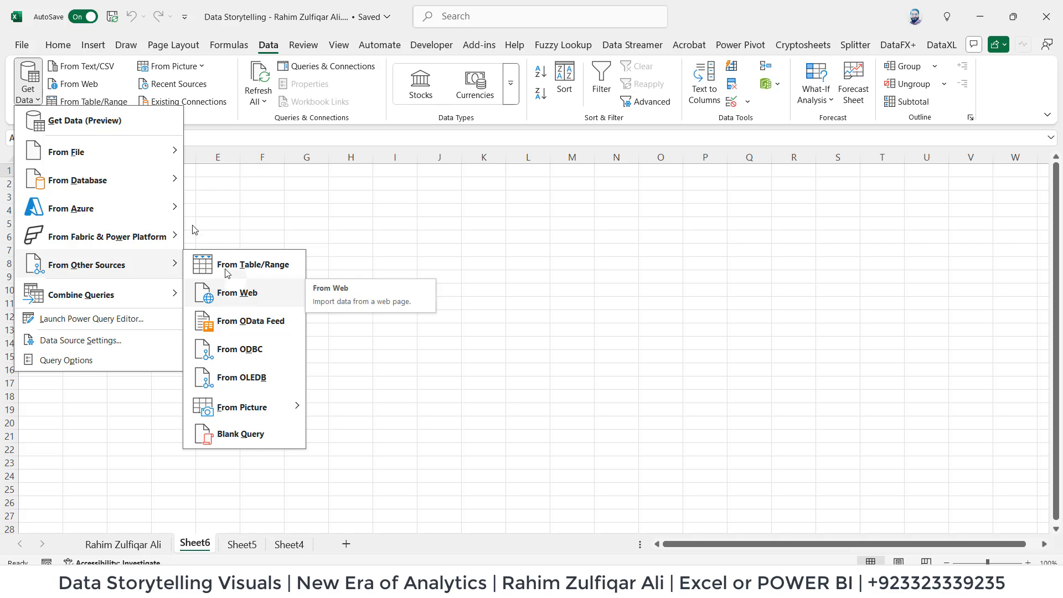
pyautogui.moveTo(150, 160)
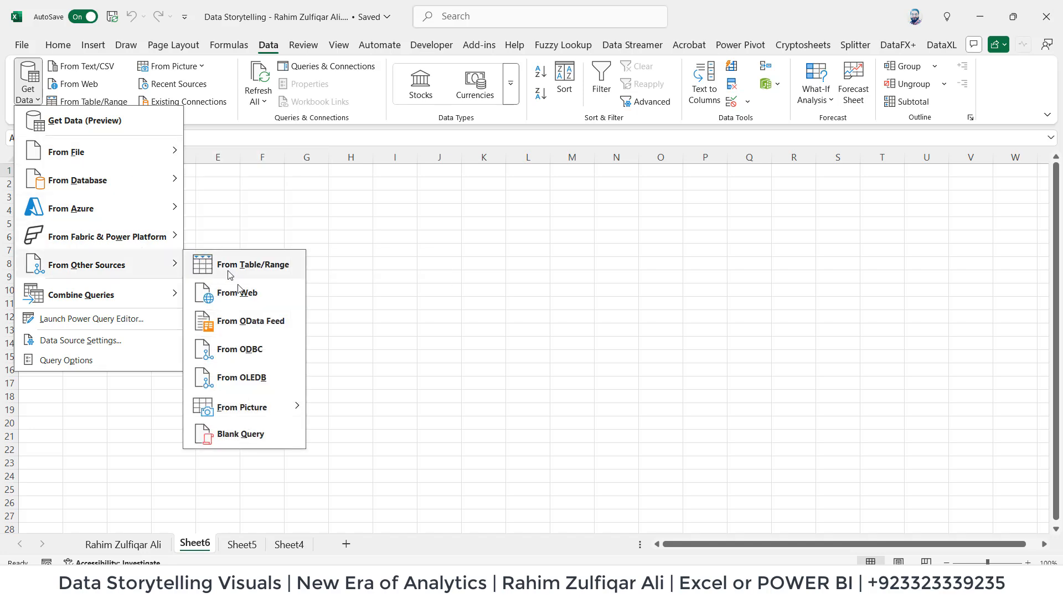
pyautogui.click(240, 299)
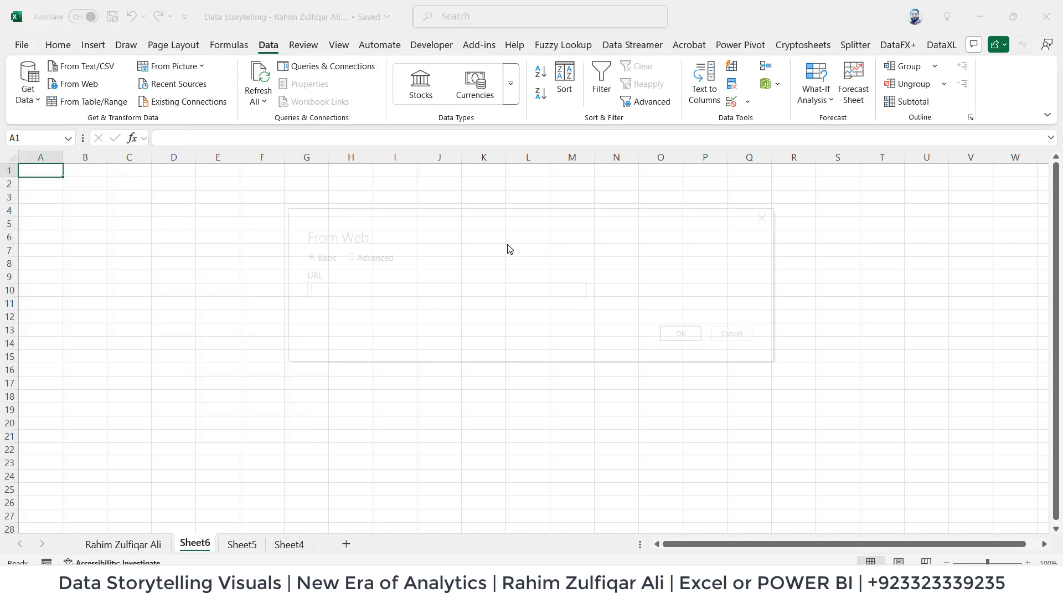
pyautogui.hotkey('ctrl', 'v')
pyautogui.click(675, 334)
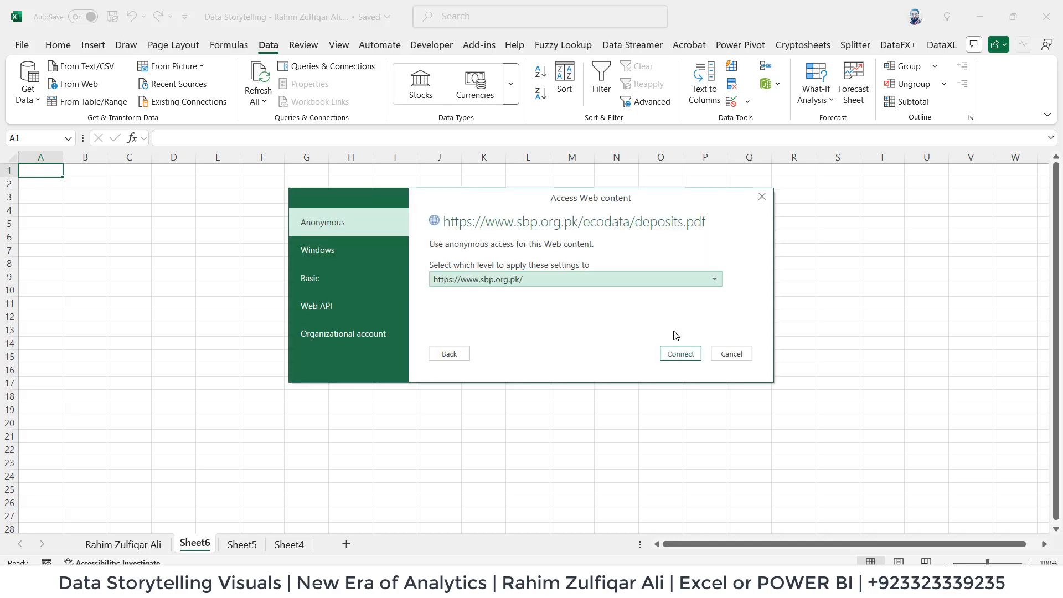
pyautogui.moveTo(439, 204); pyautogui.dragTo(476, 246)
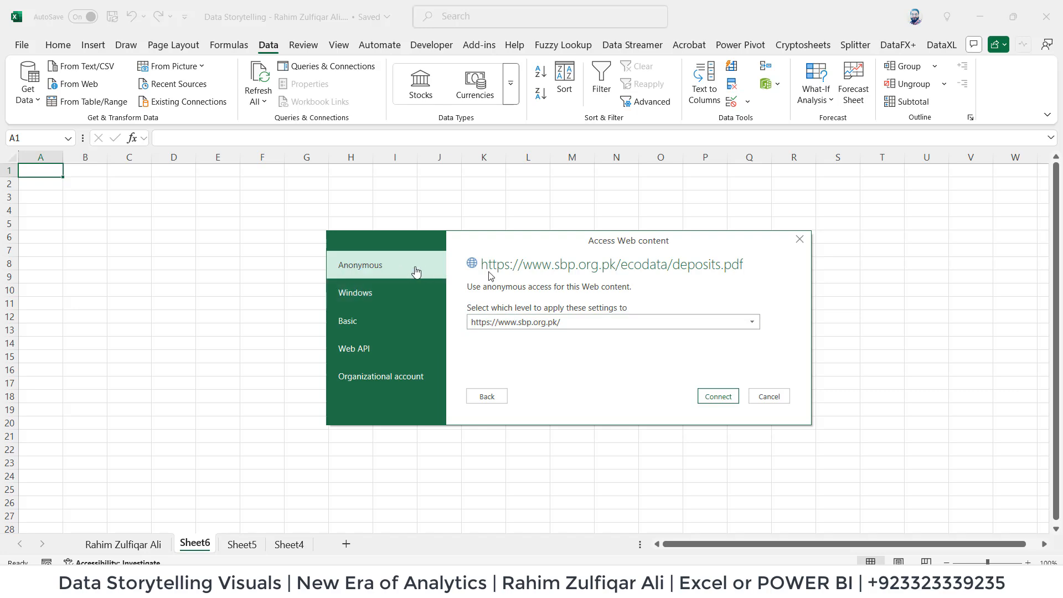
pyautogui.click(717, 397)
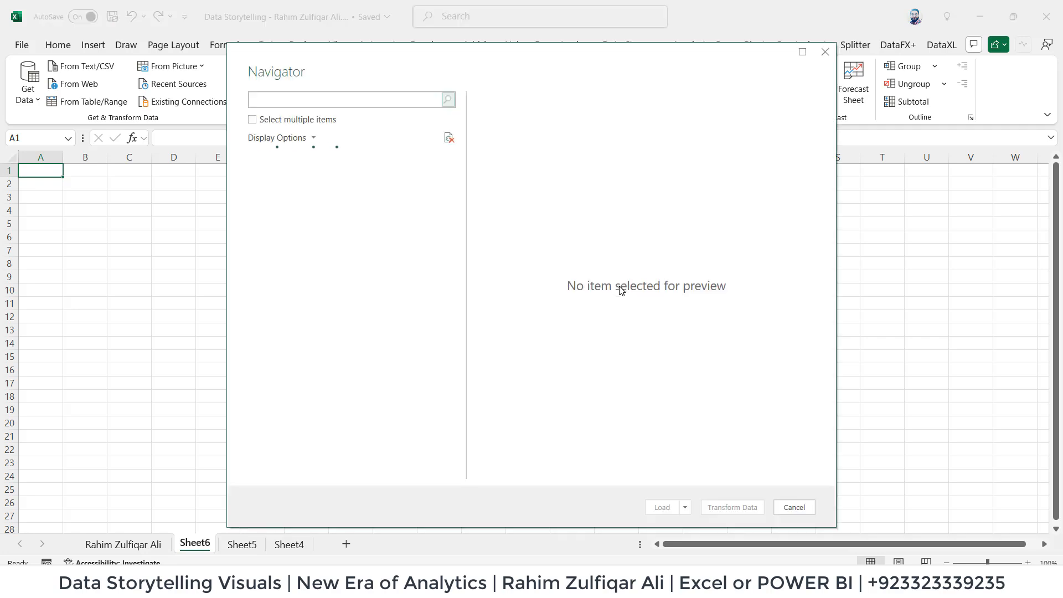
# Preview Table001 (Page 1) from the PDF and open it in Power Query Editor for transformation.
pyautogui.moveTo(451, 63); pyautogui.dragTo(576, 32)
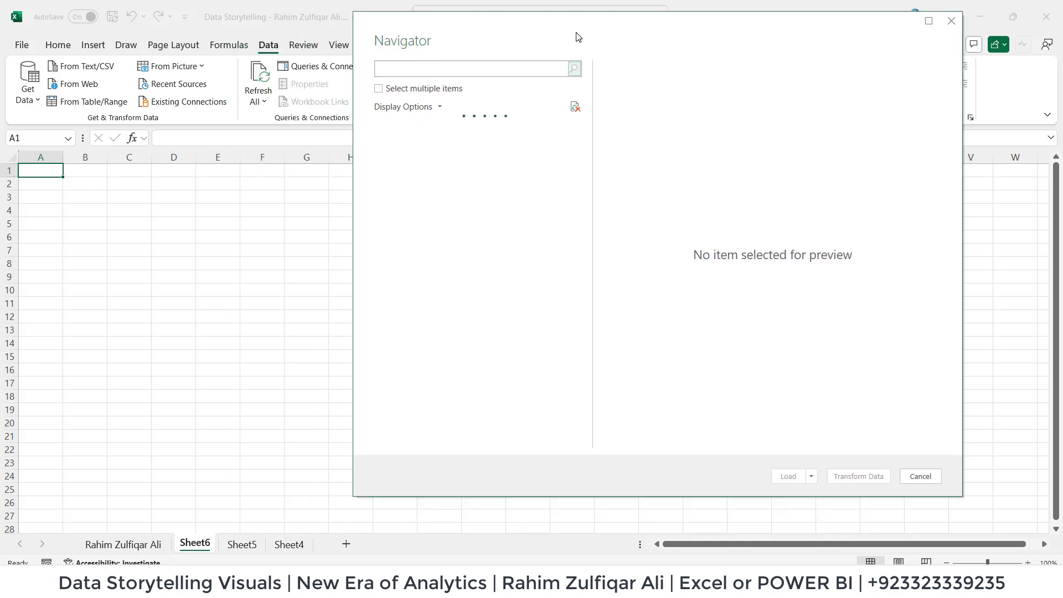
pyautogui.moveTo(450, 28); pyautogui.dragTo(391, 99)
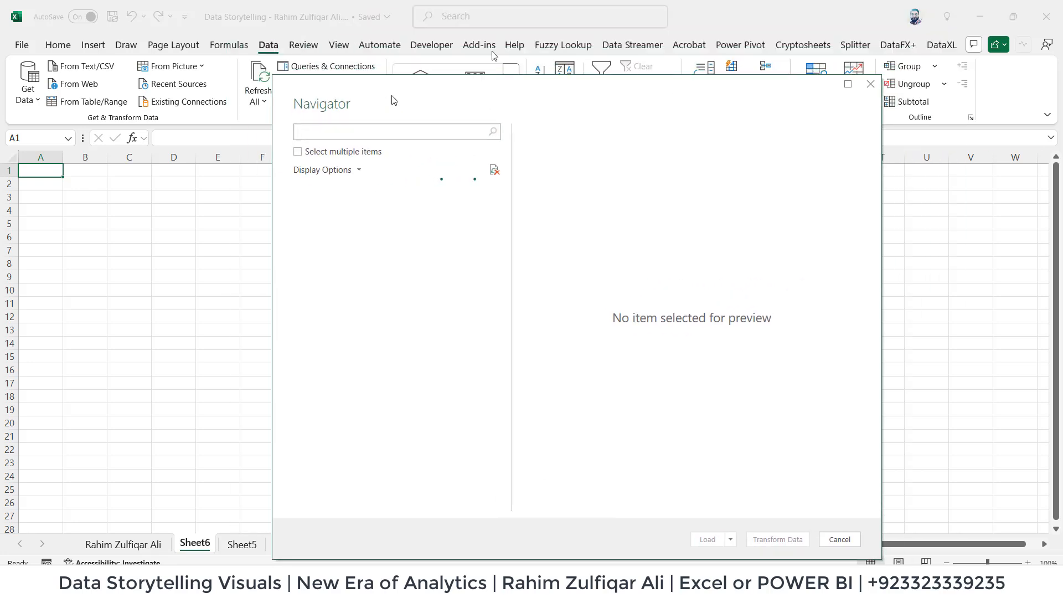
pyautogui.click(359, 211)
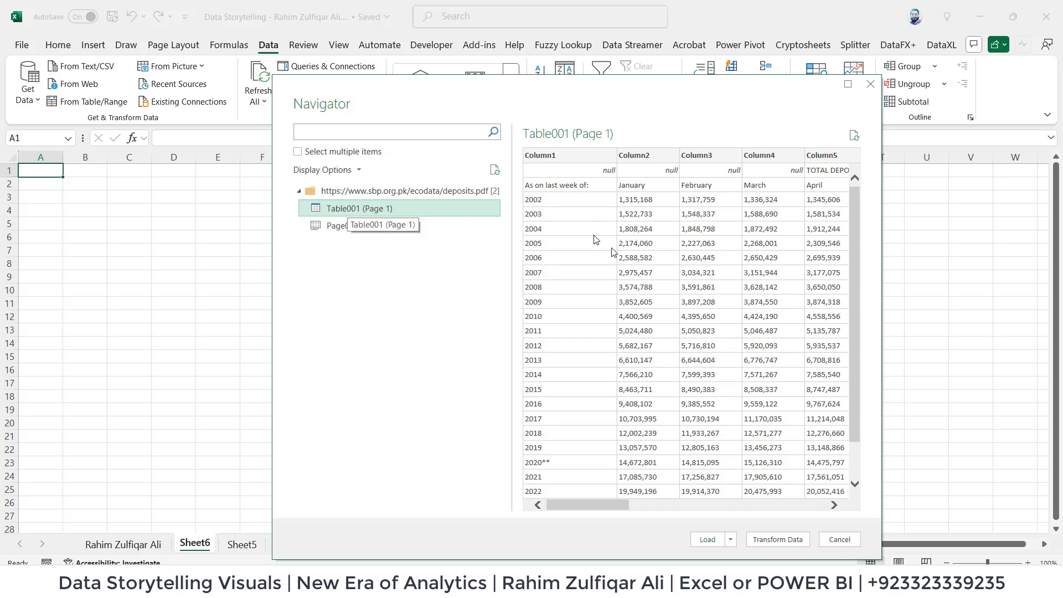
pyautogui.moveTo(615, 504); pyautogui.dragTo(581, 512)
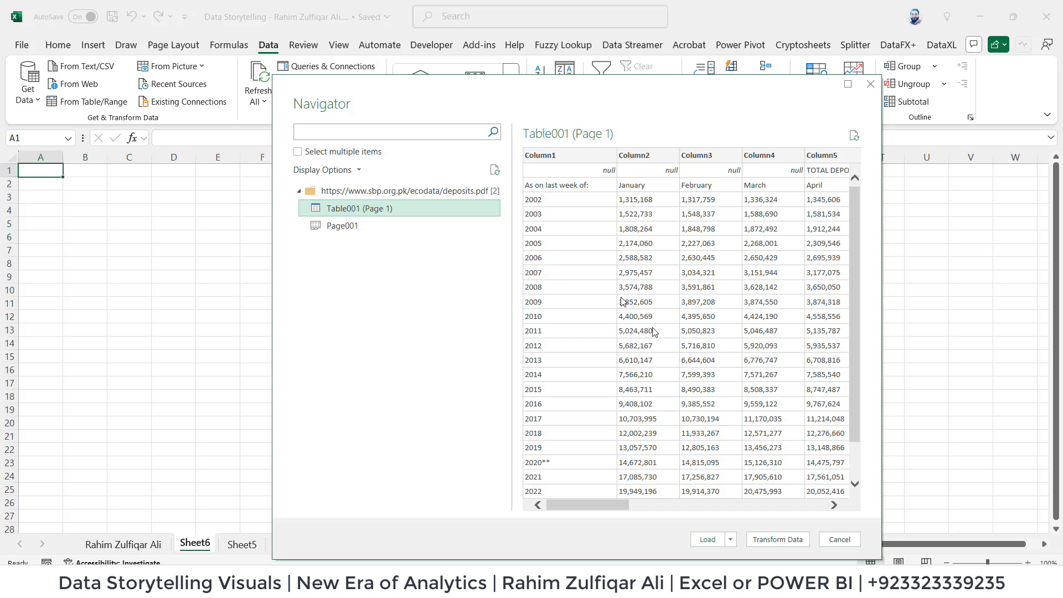
pyautogui.click(774, 539)
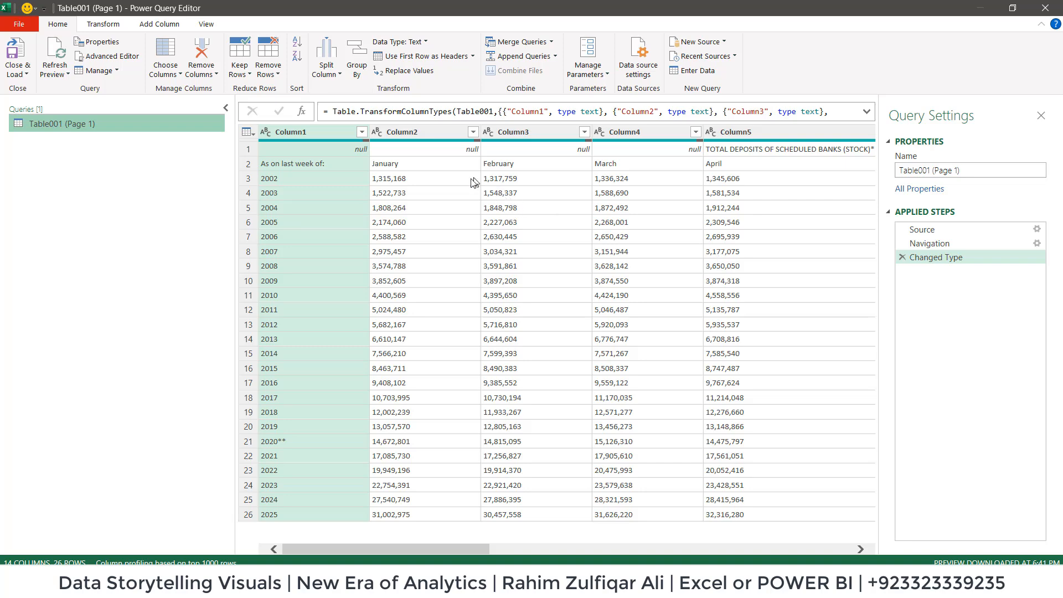
pyautogui.click(419, 167)
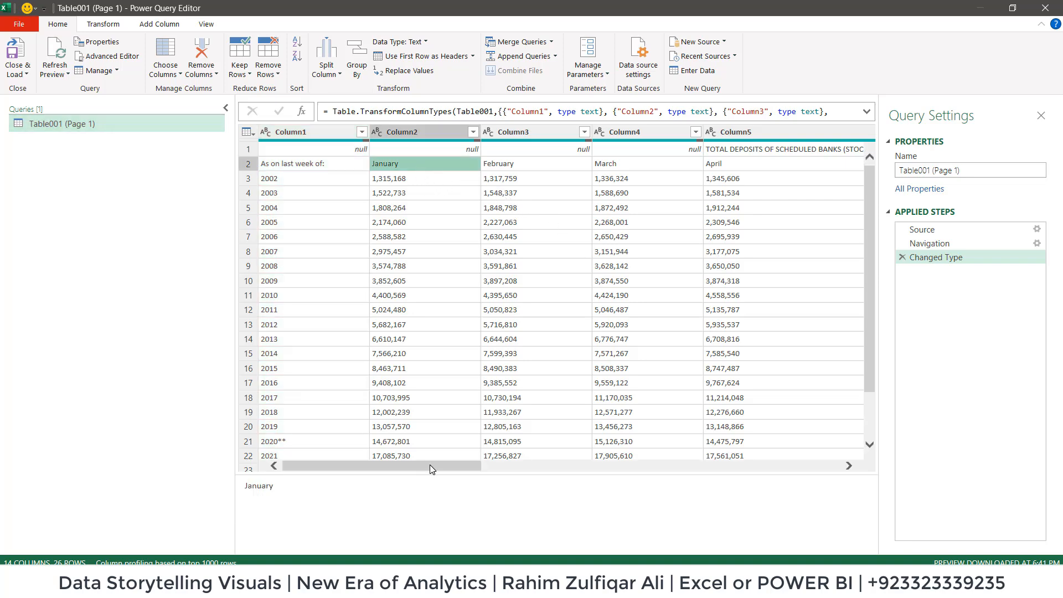
# Remove the Trend column, Column14, from the Table001 (Page 1) query.
pyautogui.moveTo(430, 464); pyautogui.dragTo(788, 466)
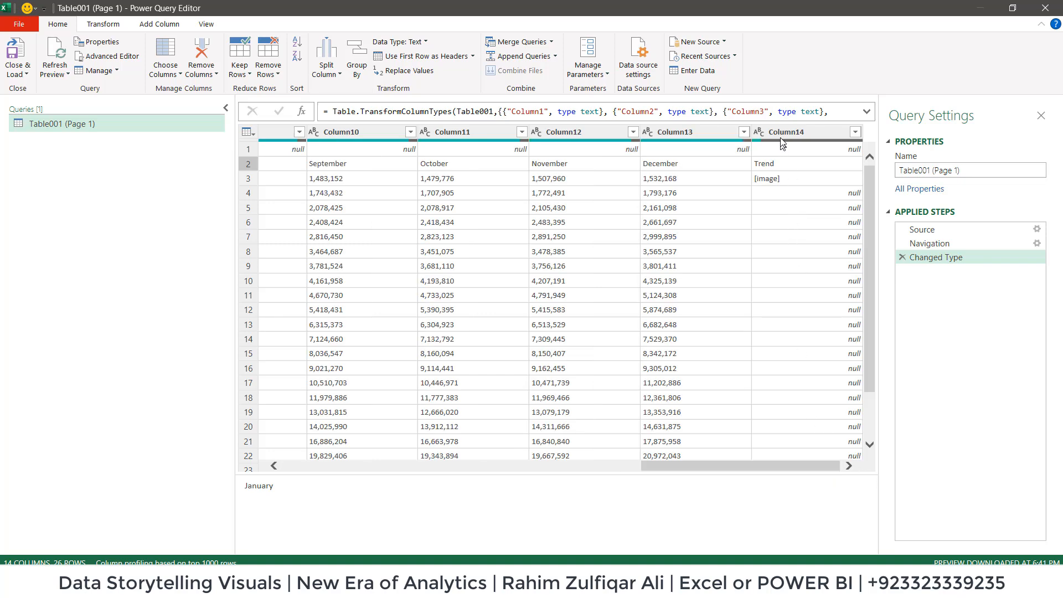
pyautogui.click(786, 133)
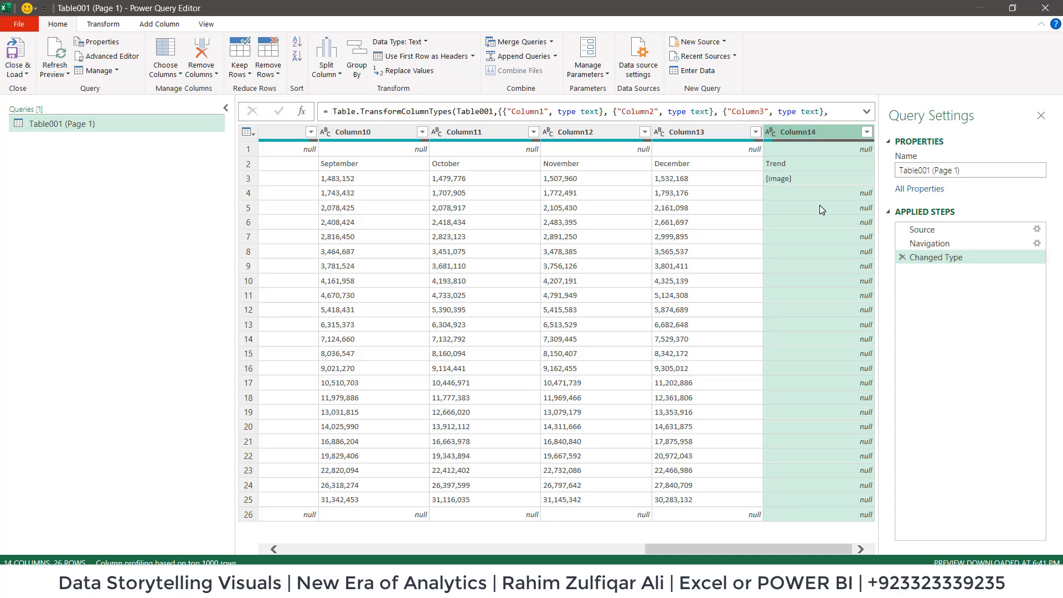
pyautogui.rightClick(796, 133)
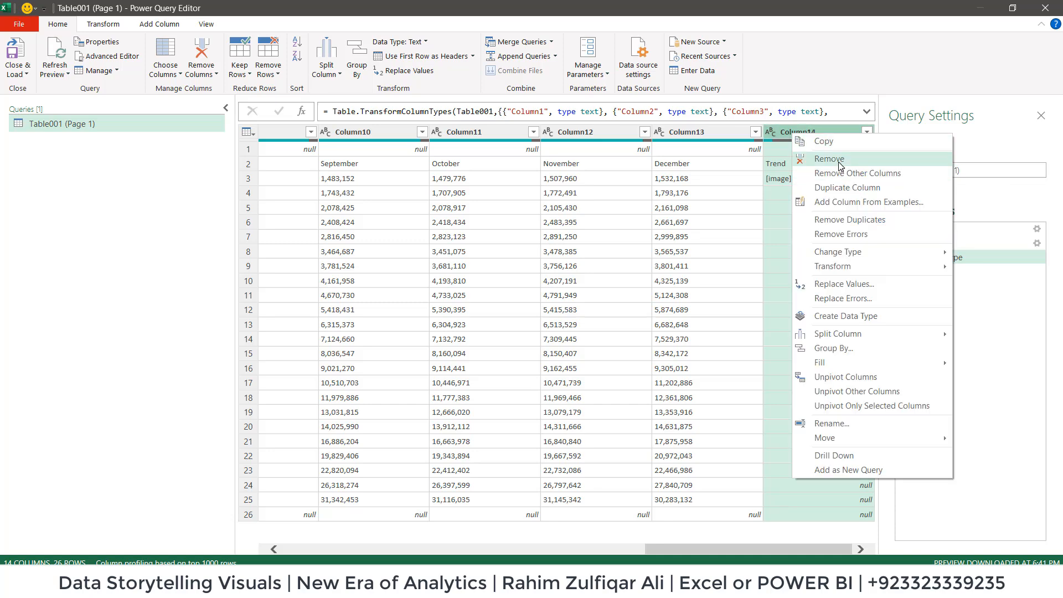
pyautogui.click(833, 161)
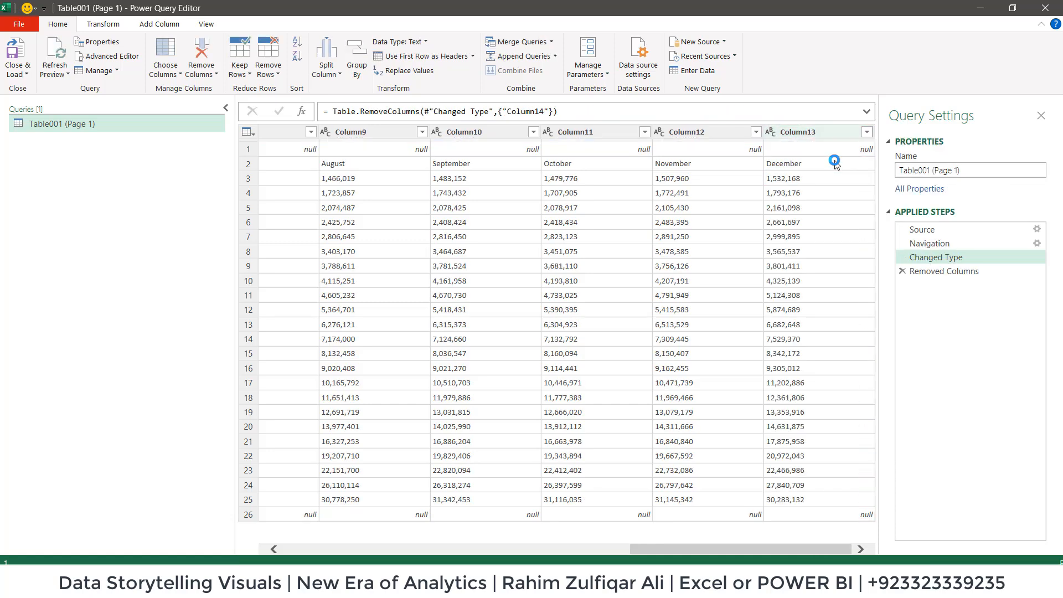
# Remove the top 1 row, which holds the report title, from the query table.
pyautogui.click(558, 550)
pyautogui.moveTo(564, 551); pyautogui.dragTo(330, 553)
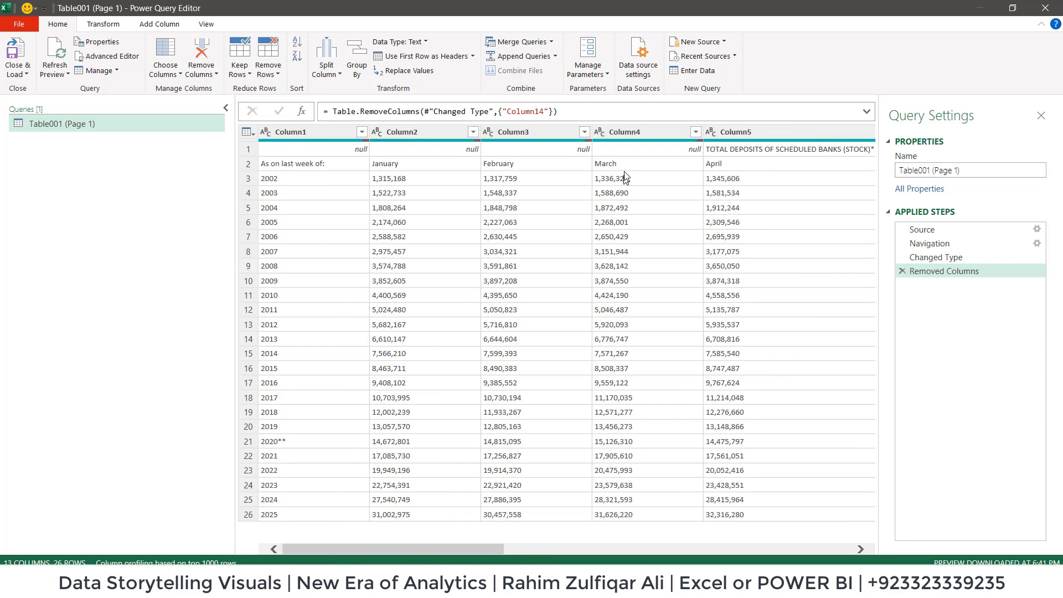
pyautogui.click(626, 150)
pyautogui.click(536, 147)
pyautogui.click(406, 148)
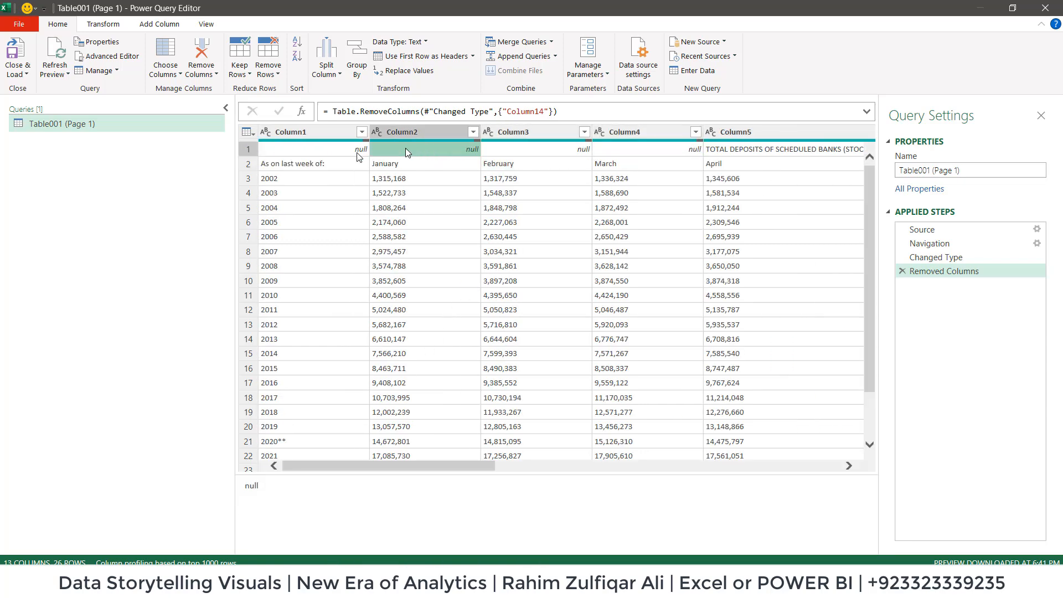
pyautogui.click(344, 151)
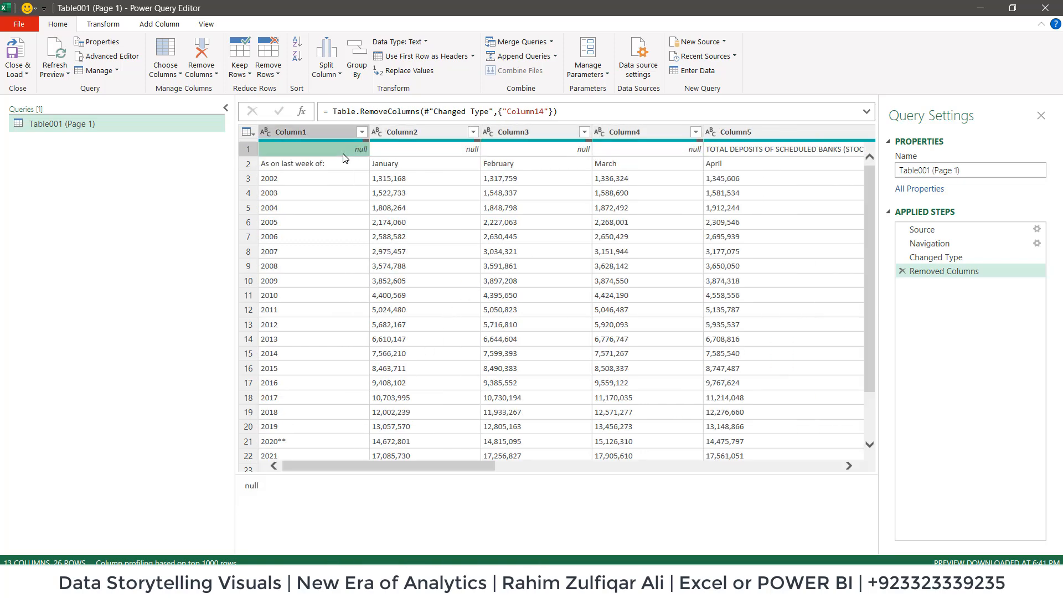
pyautogui.click(268, 72)
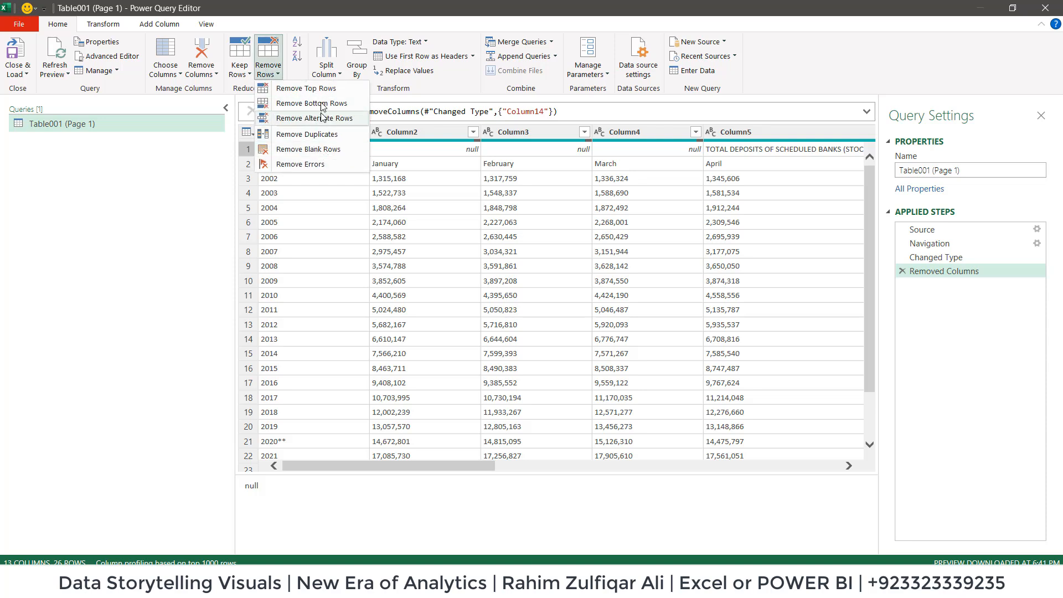
pyautogui.click(308, 134)
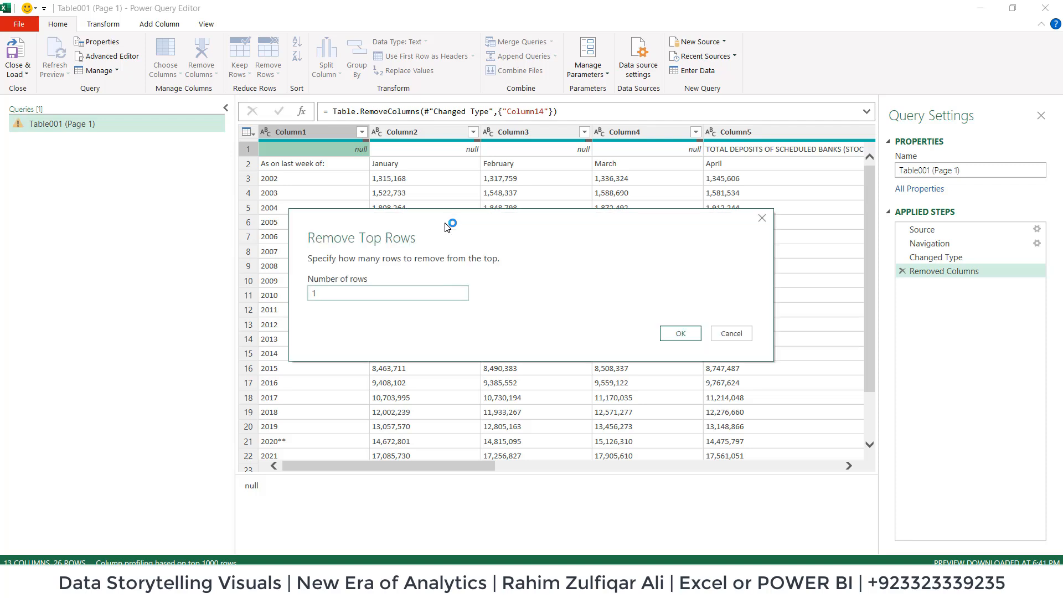
pyautogui.click(679, 334)
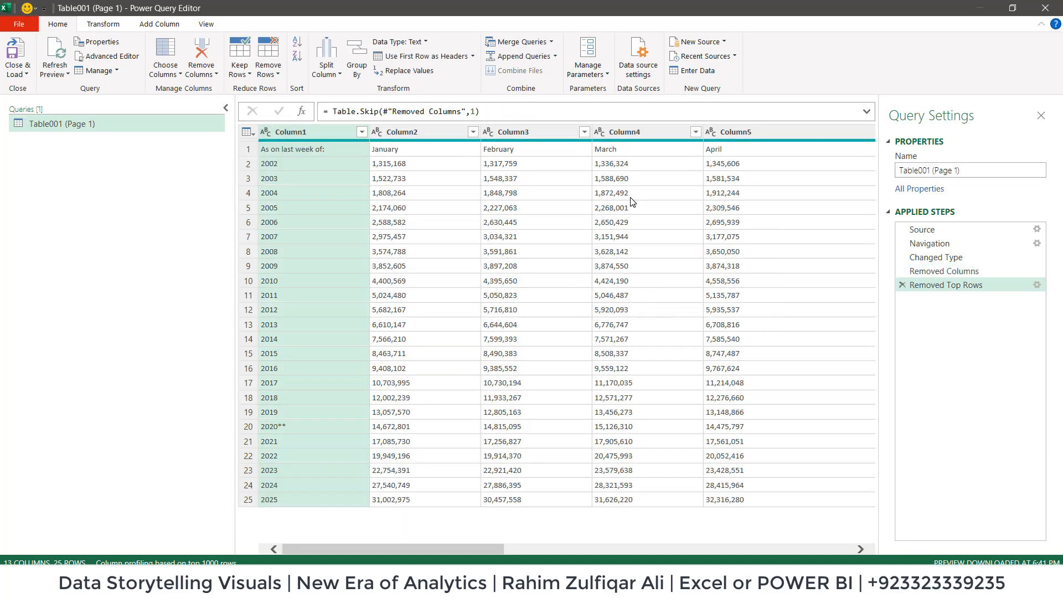
# Promote the first row with the month names to column headers.
pyautogui.click(410, 149)
pyautogui.click(333, 148)
pyautogui.click(434, 160)
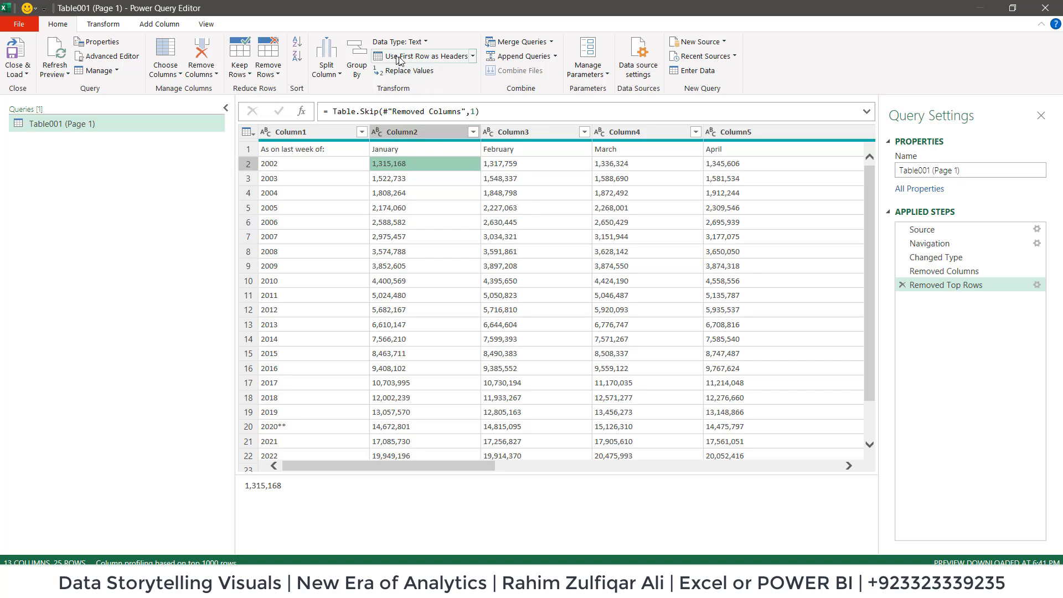
pyautogui.click(434, 58)
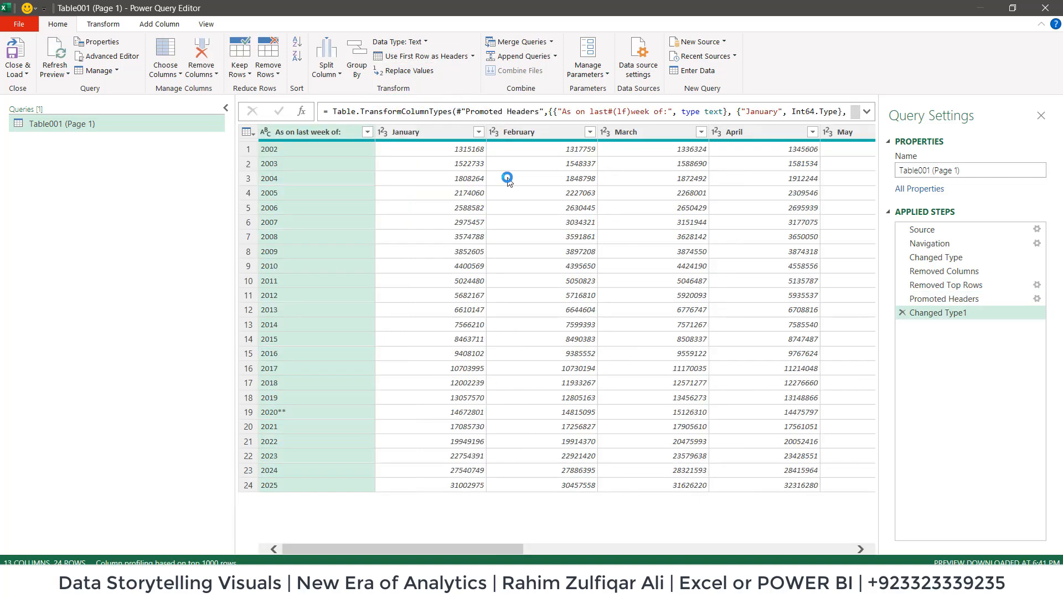
# Rename the "As on last week of:" column as Years.
pyautogui.moveTo(498, 550); pyautogui.dragTo(452, 534)
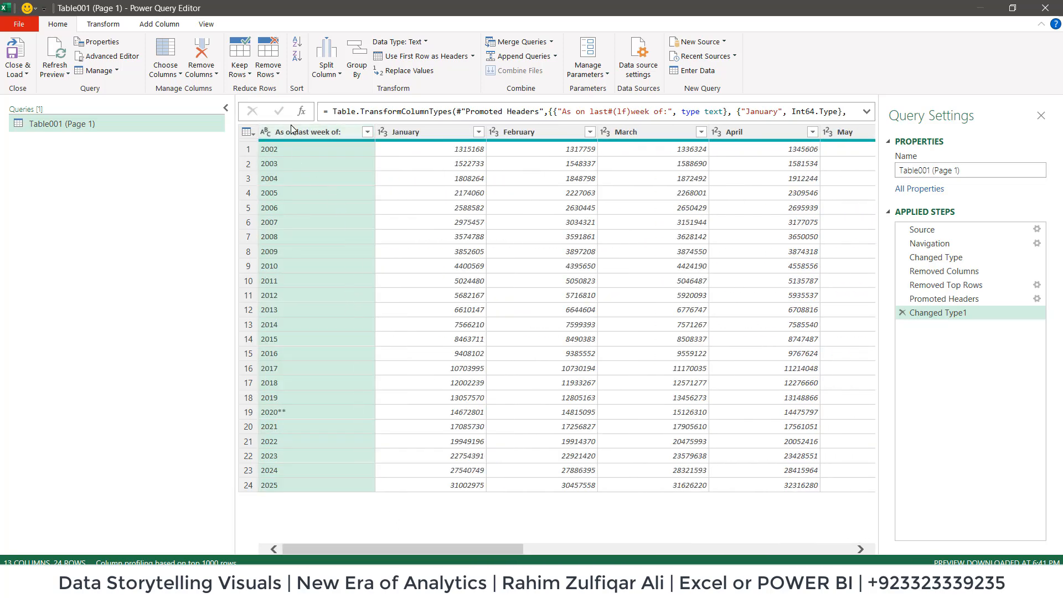
pyautogui.doubleClick(317, 132)
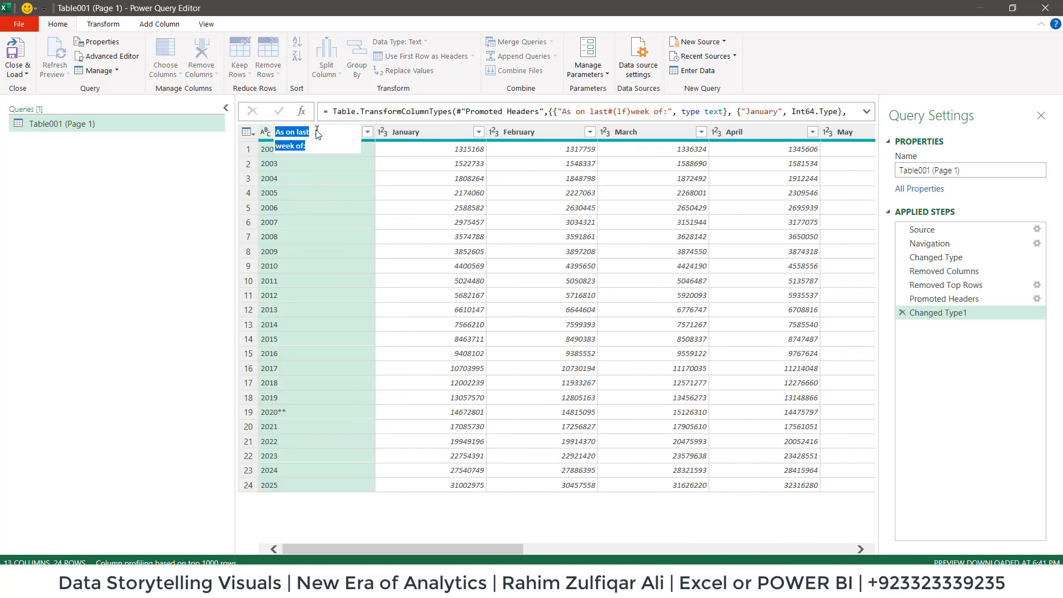
pyautogui.write('y')
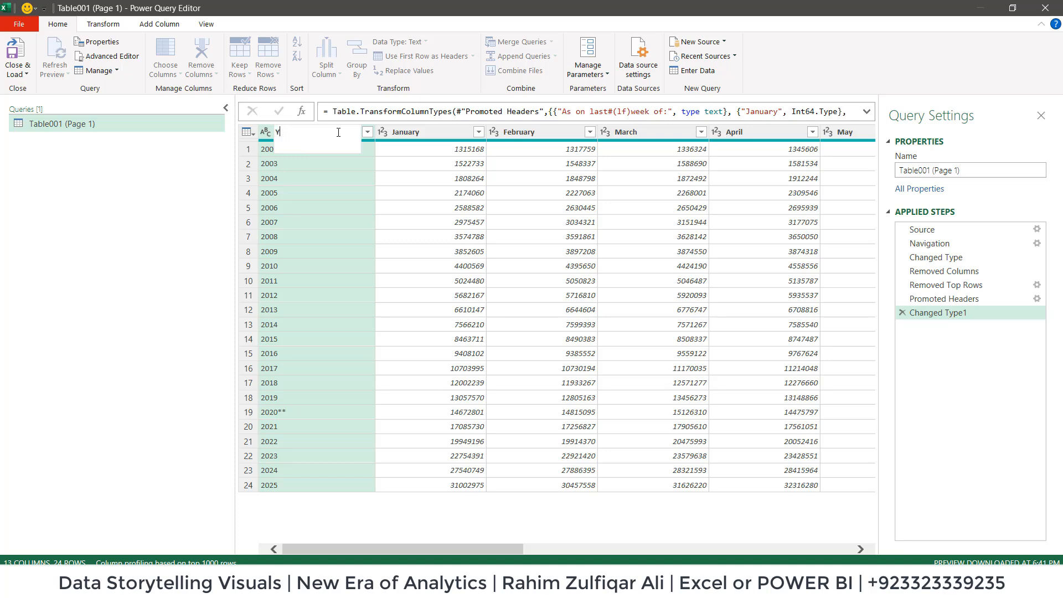
pyautogui.press('Return')
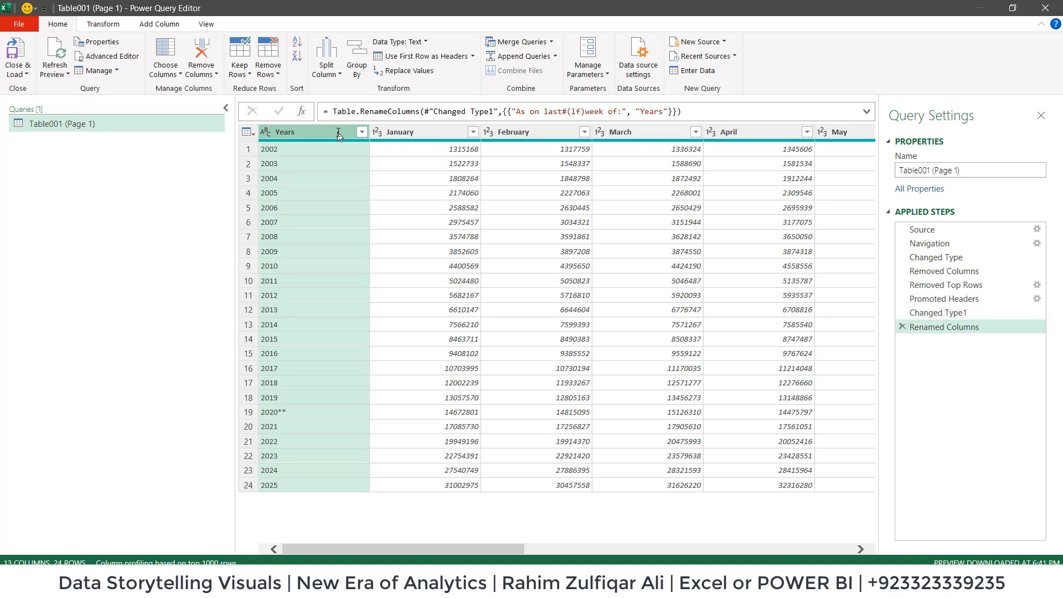
# Replace ** with an empty value in the Years column and set its data type to Whole Number.
pyautogui.click(290, 413)
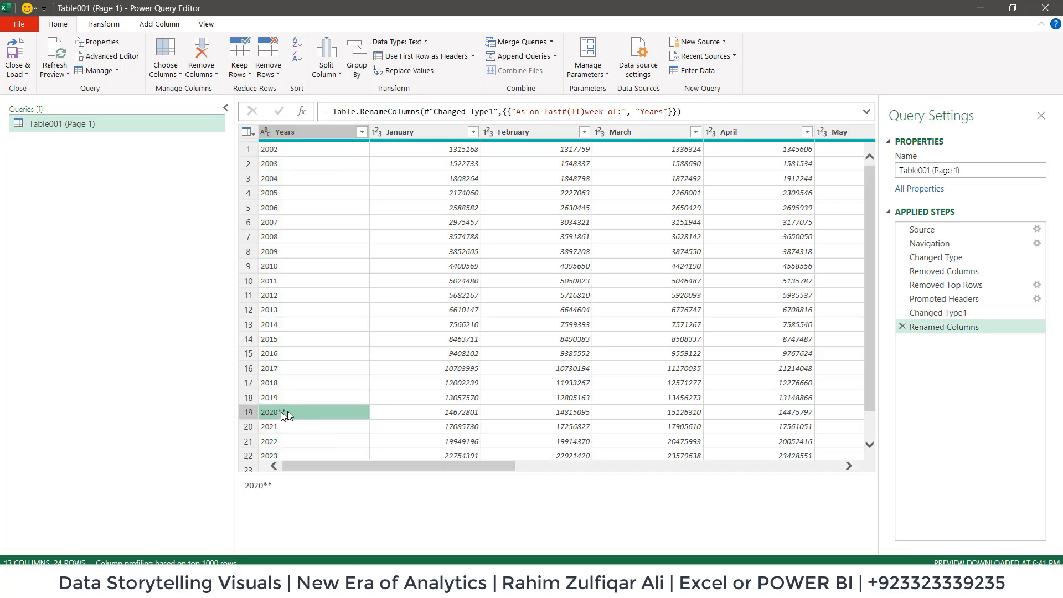
pyautogui.click(291, 131)
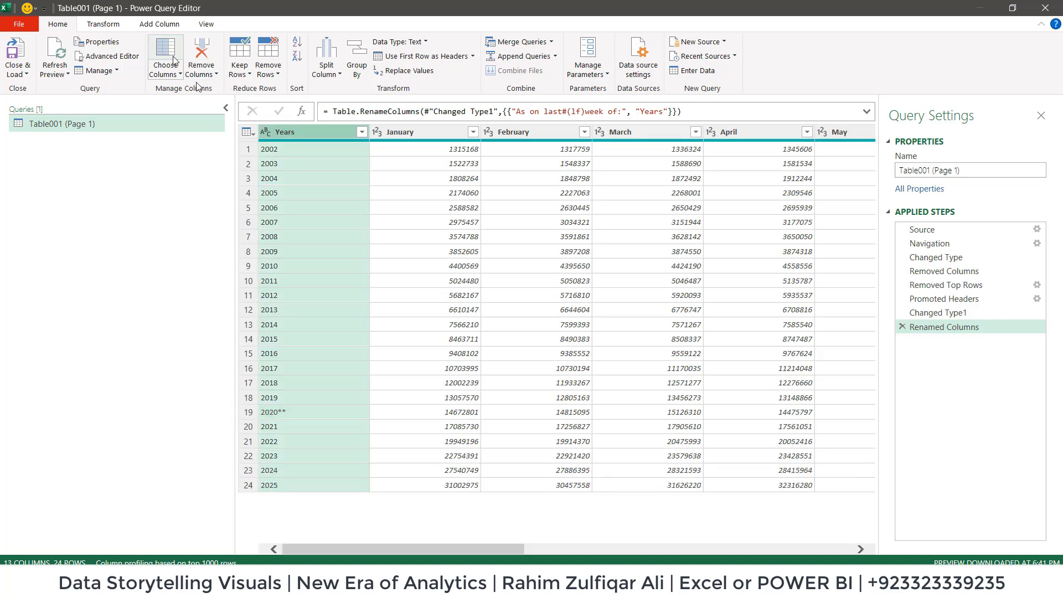
pyautogui.click(94, 25)
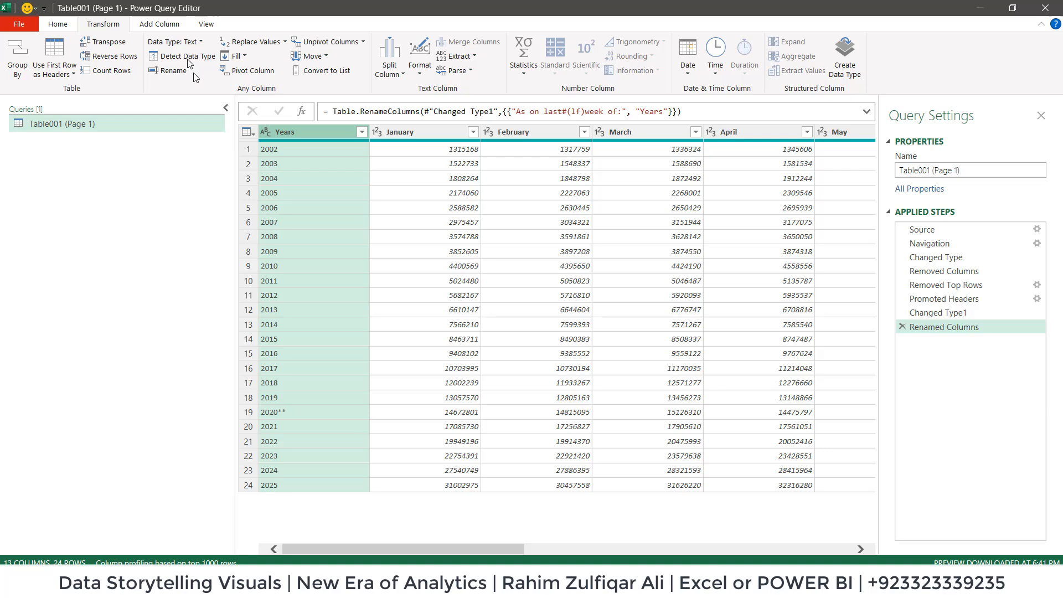
pyautogui.click(252, 42)
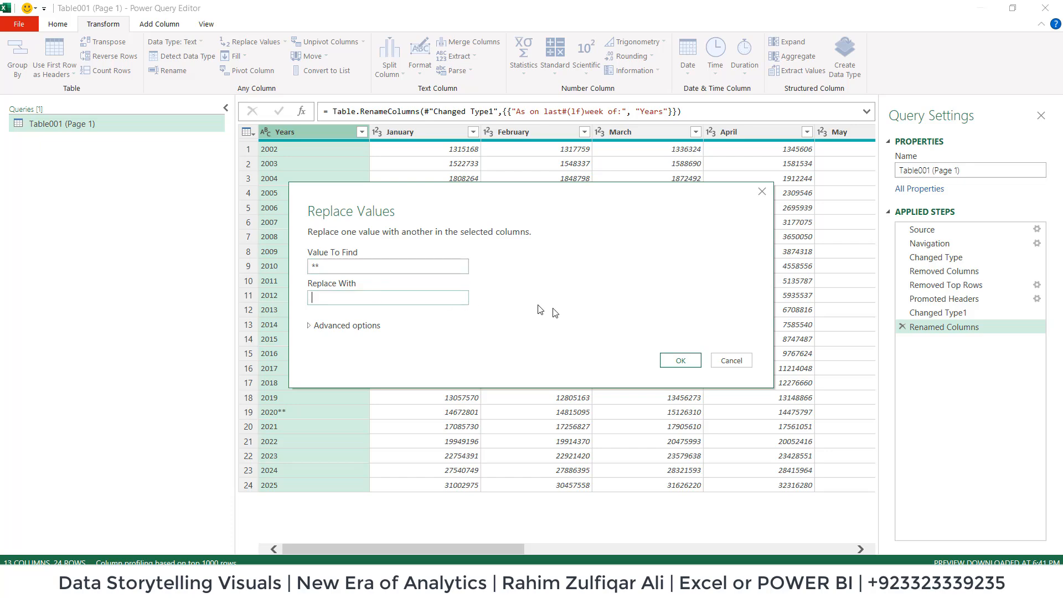
pyautogui.click(681, 360)
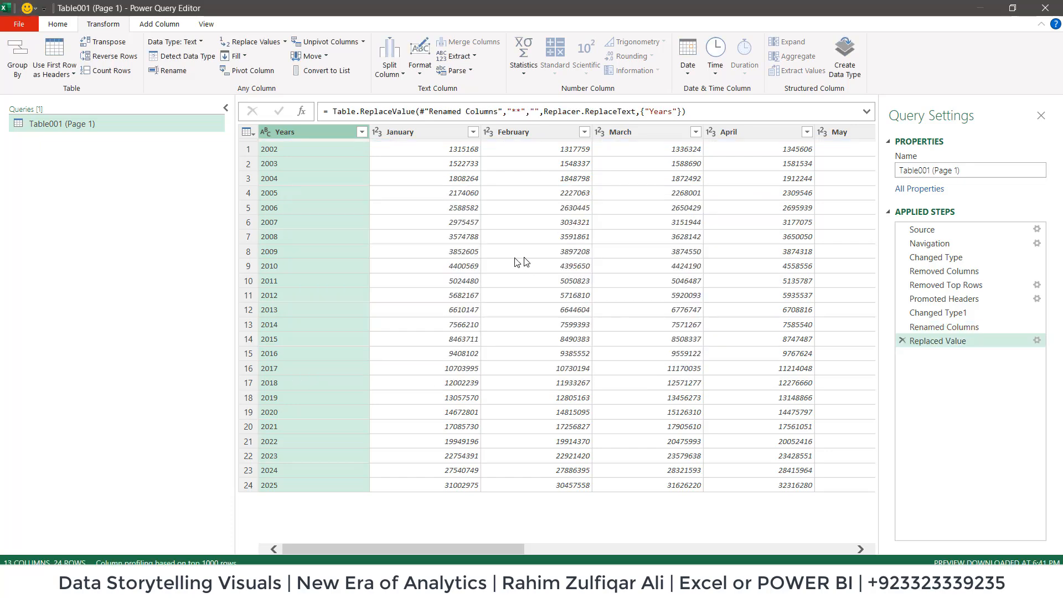
pyautogui.click(266, 133)
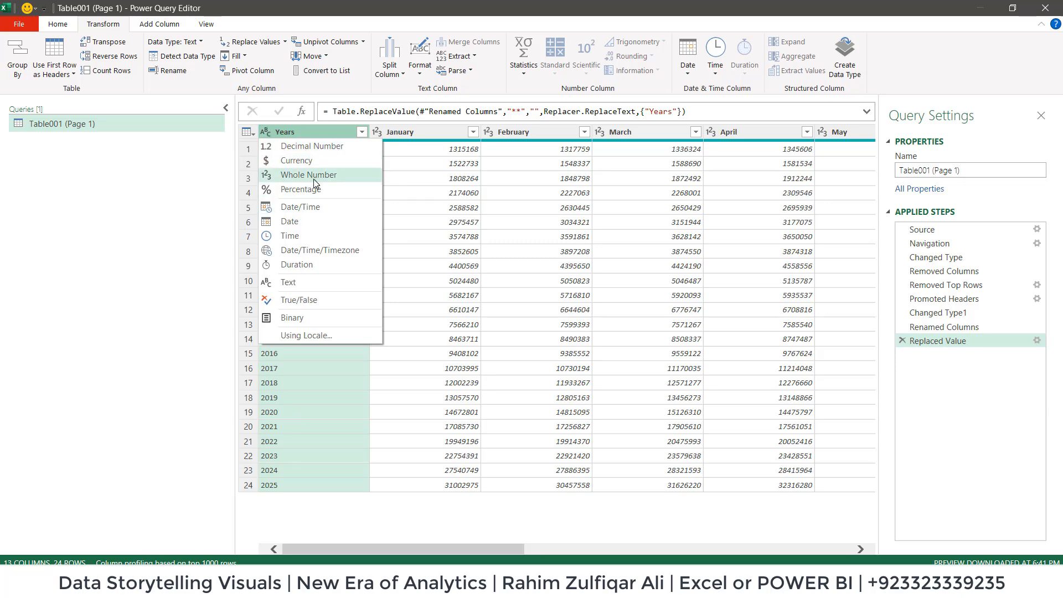
pyautogui.click(311, 176)
# Unpivot the month columns from January through December into attribute and value rows.
pyautogui.click(420, 139)
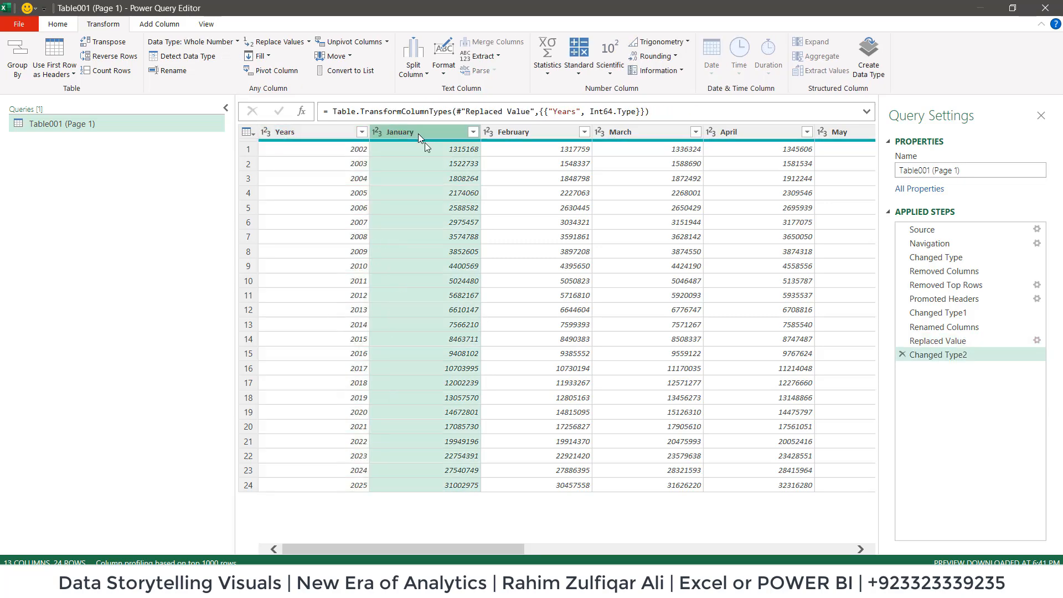
pyautogui.moveTo(528, 554); pyautogui.dragTo(856, 552)
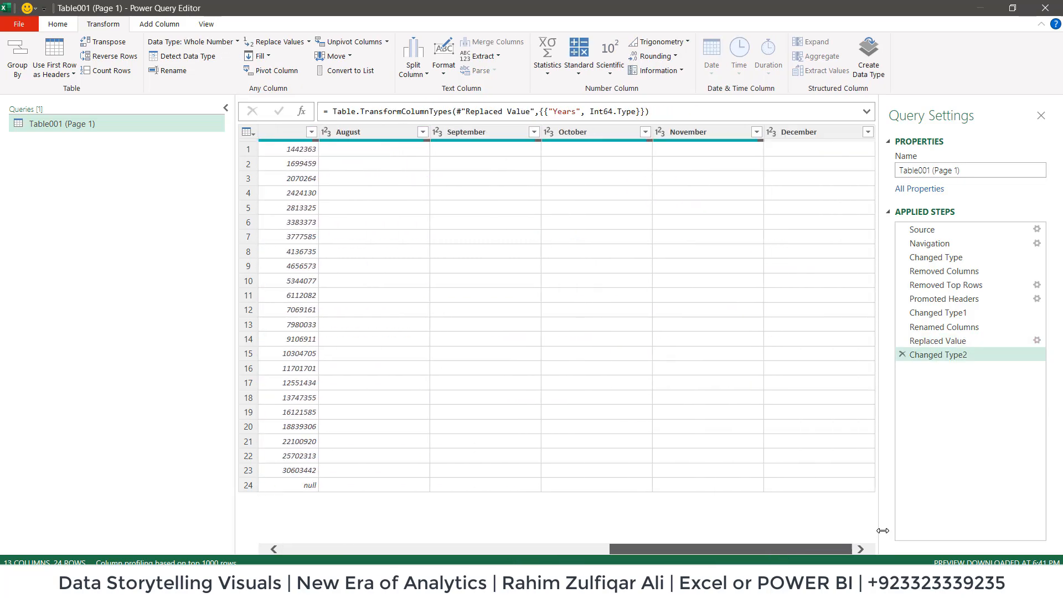
pyautogui.keyDown('shift'); pyautogui.click(805, 131); pyautogui.keyUp('shift')
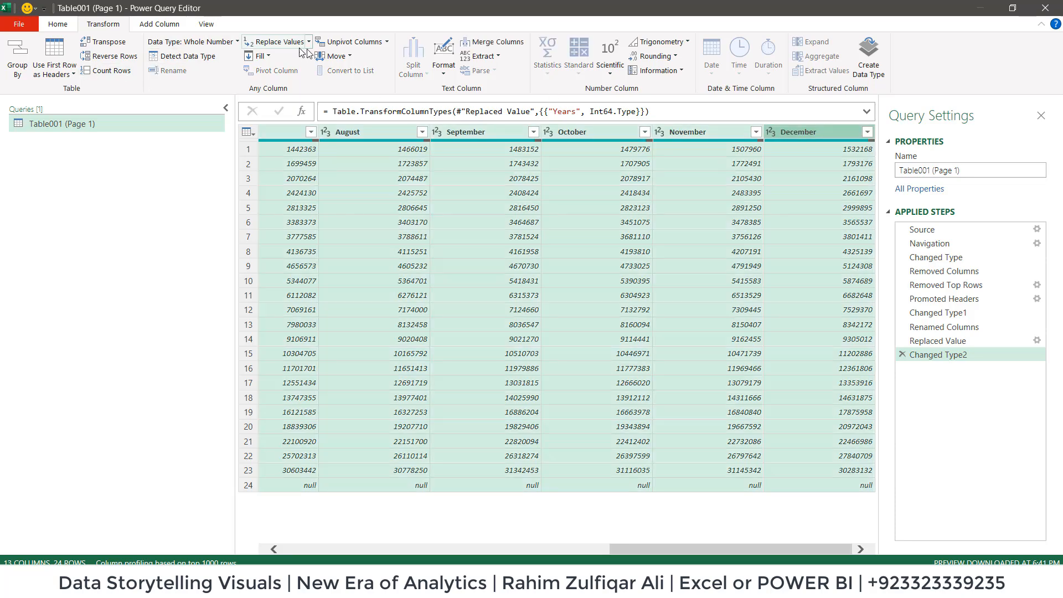
pyautogui.click(348, 41)
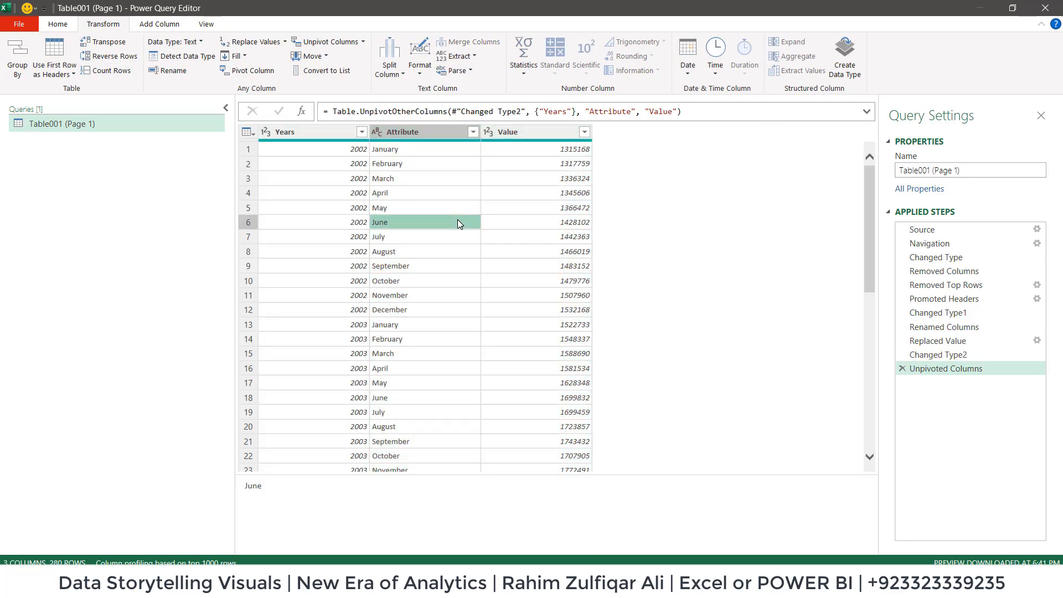
pyautogui.click(321, 178)
pyautogui.click(382, 165)
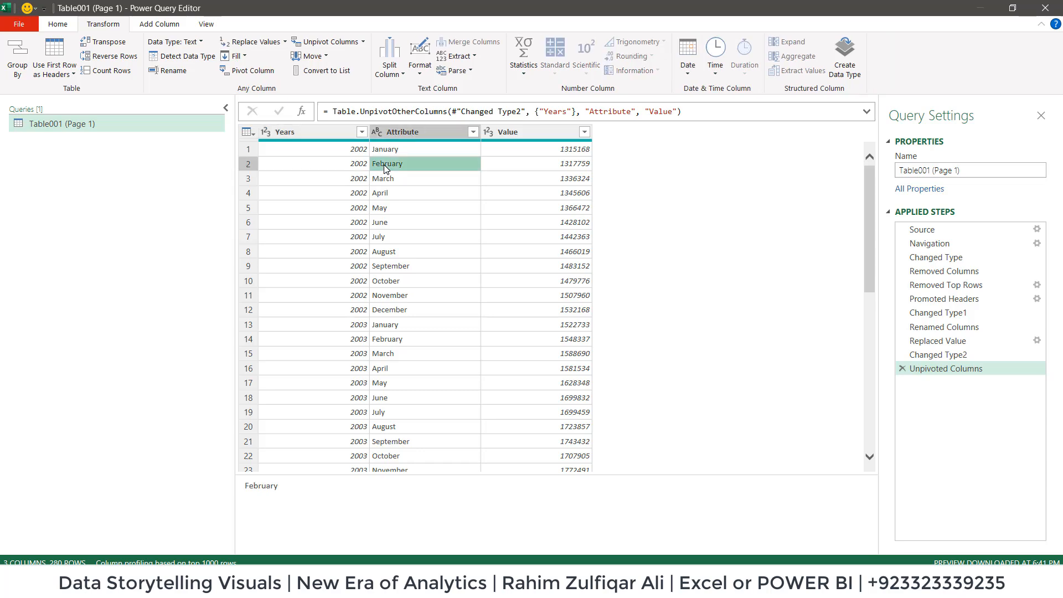
pyautogui.click(350, 165)
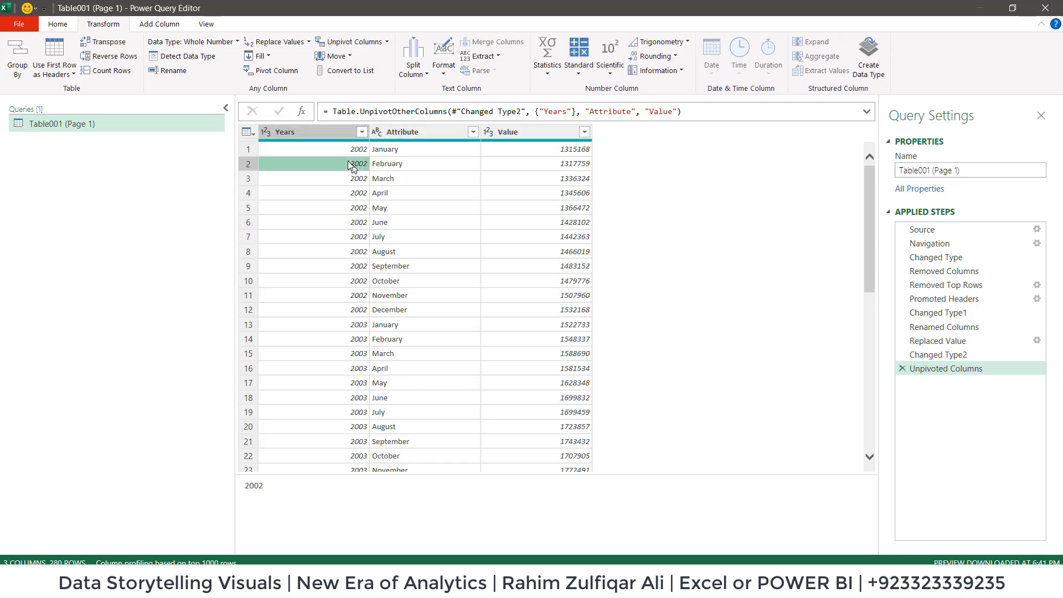
# Rename the Attribute column as Months and the Value column as Deposits in M.
pyautogui.click(414, 132)
pyautogui.doubleClick(420, 131)
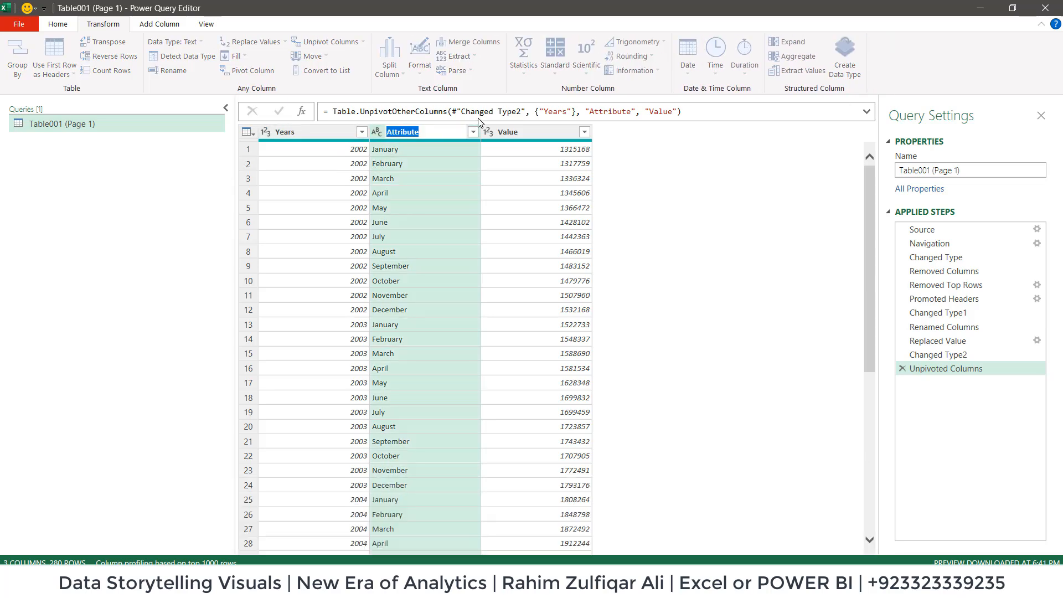
pyautogui.write('Months')
pyautogui.press('Return')
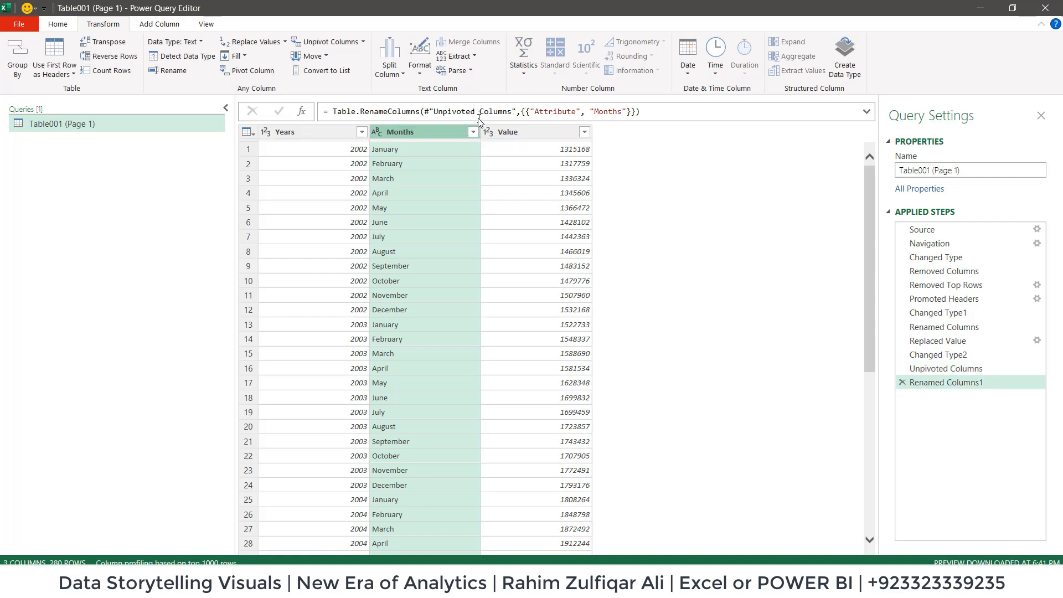
pyautogui.click(510, 131)
pyautogui.doubleClick(510, 131)
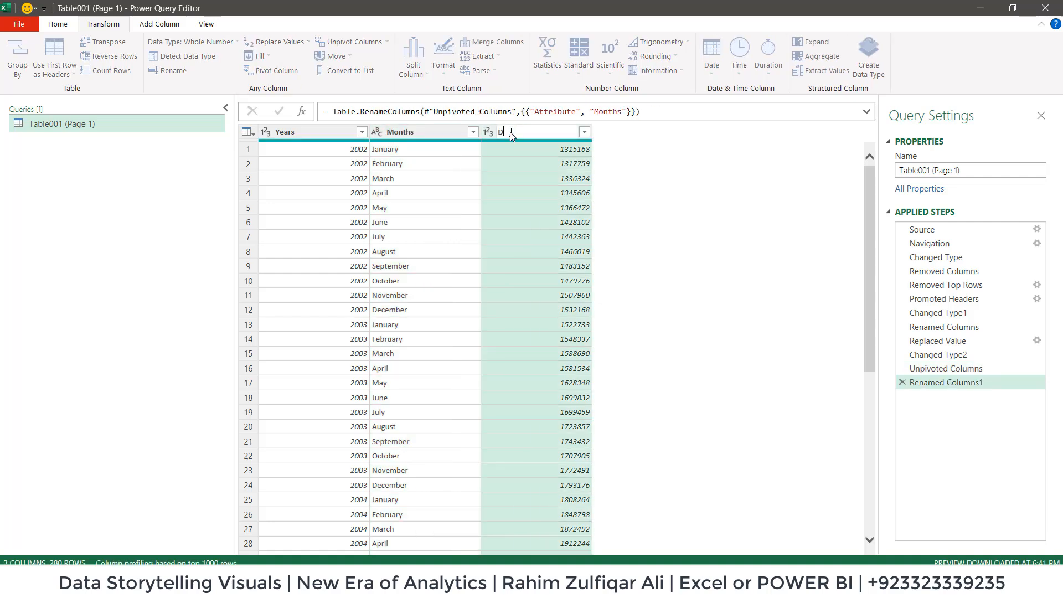
pyautogui.write('Deposits in M')
pyautogui.press('Return')
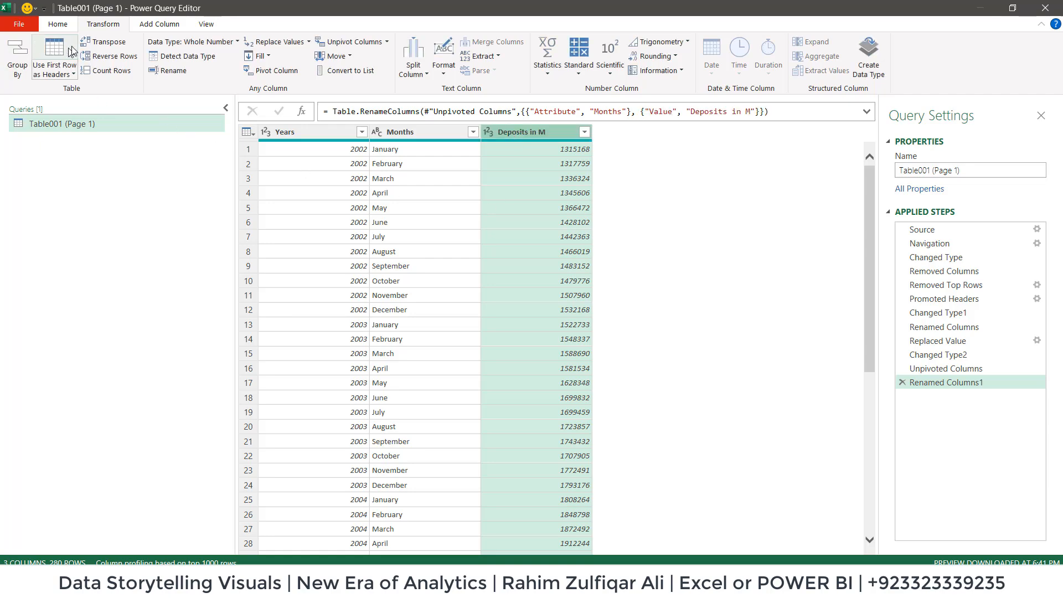
# Close Power Query Editor and load the transformed deposits table into the Excel workbook.
pyautogui.click(57, 25)
pyautogui.click(18, 72)
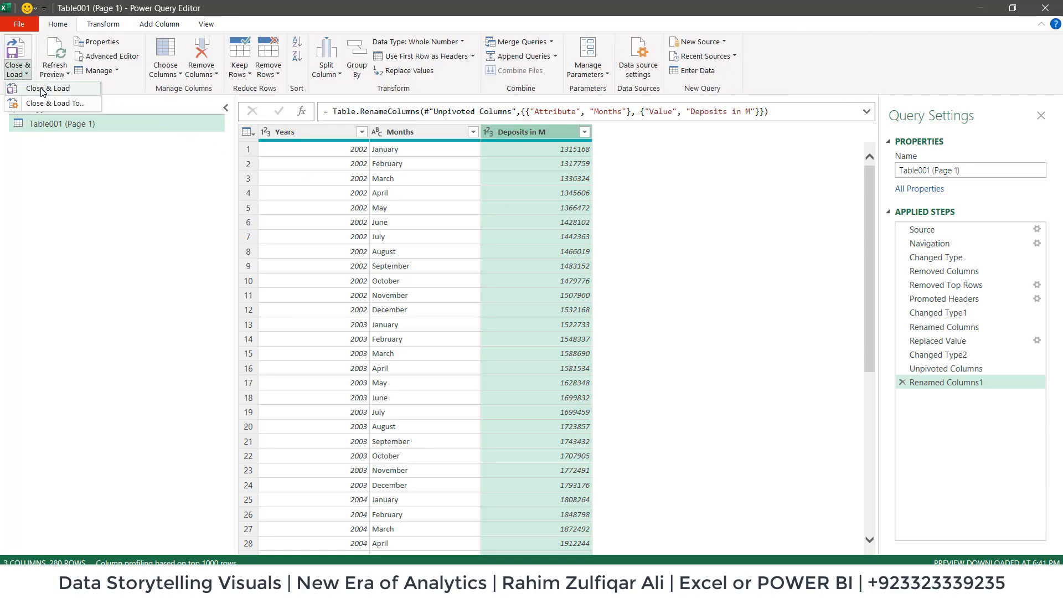
pyautogui.click(34, 87)
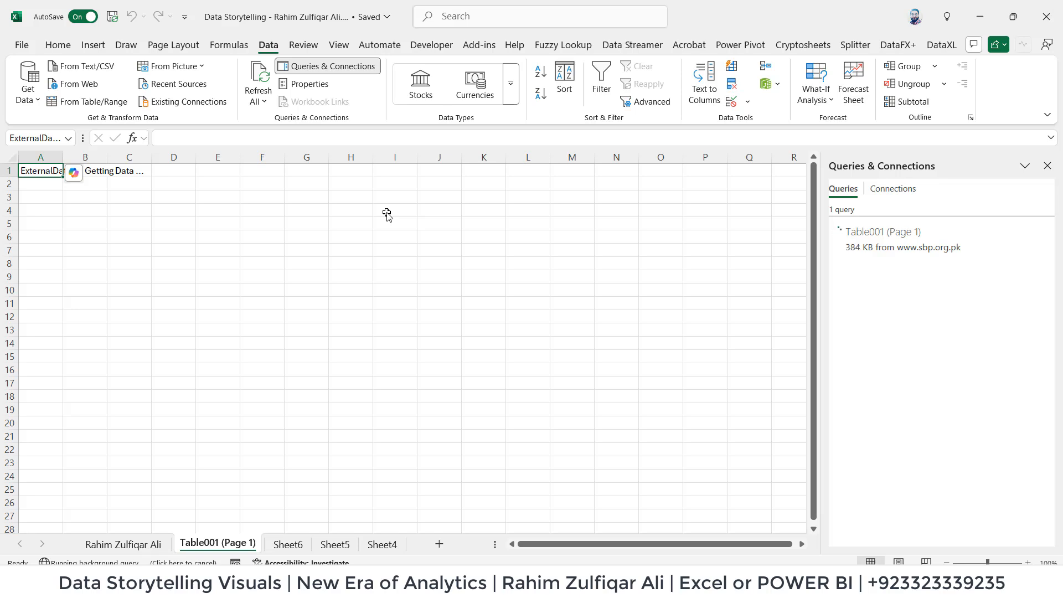
pyautogui.click(111, 278)
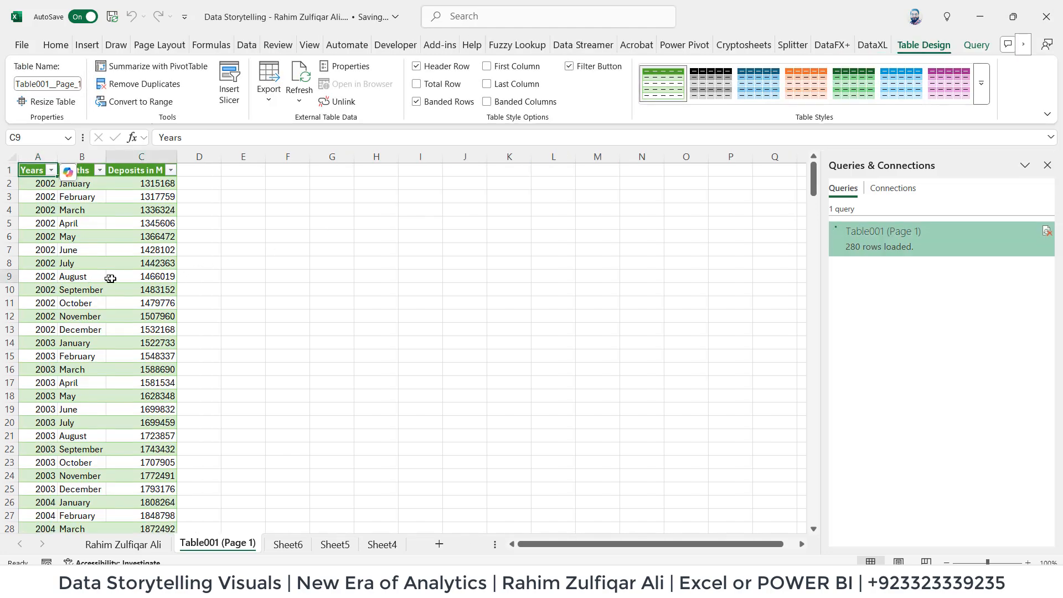
# Review the loaded deposits table from the 2002 rows down to the final April 2025 record.
pyautogui.scroll(6, 159, 367)
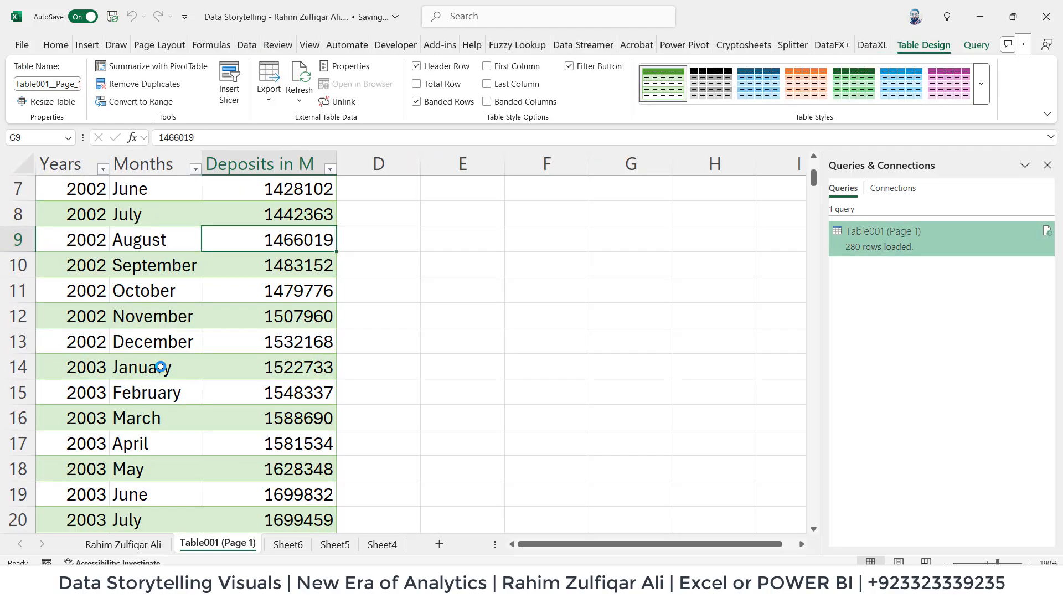
pyautogui.scroll(2, 160, 367)
pyautogui.scroll(-6, 160, 367)
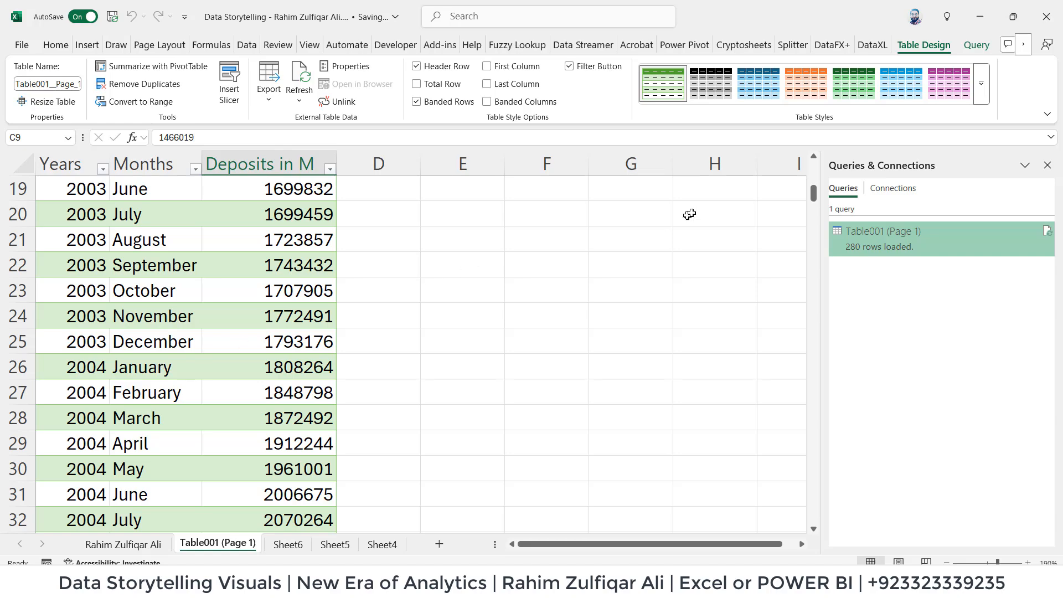
pyautogui.moveTo(817, 191); pyautogui.dragTo(840, 531)
pyautogui.scroll(-2, 237, 438)
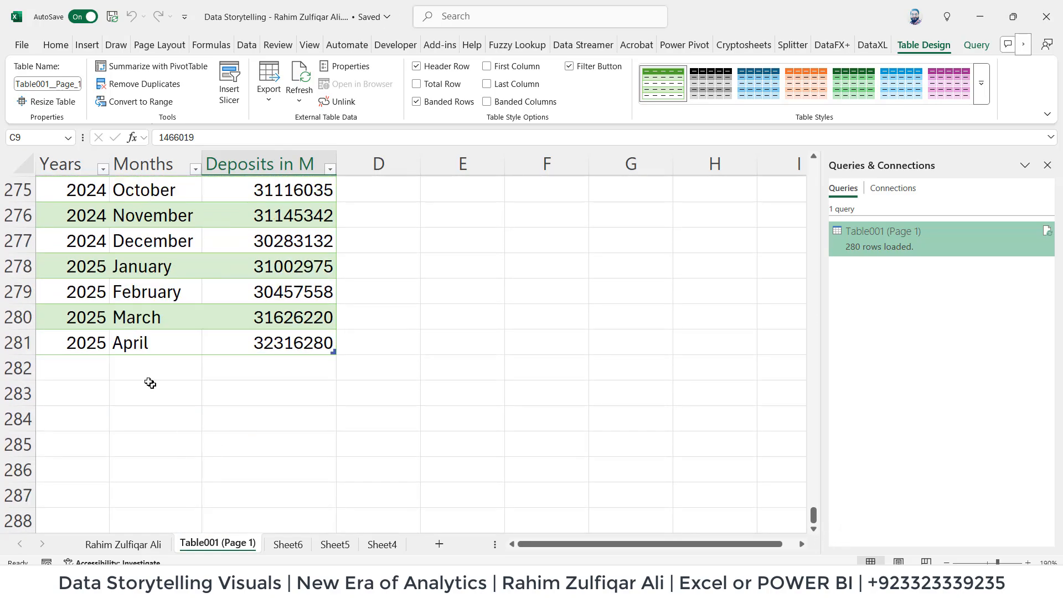
pyautogui.click(93, 339)
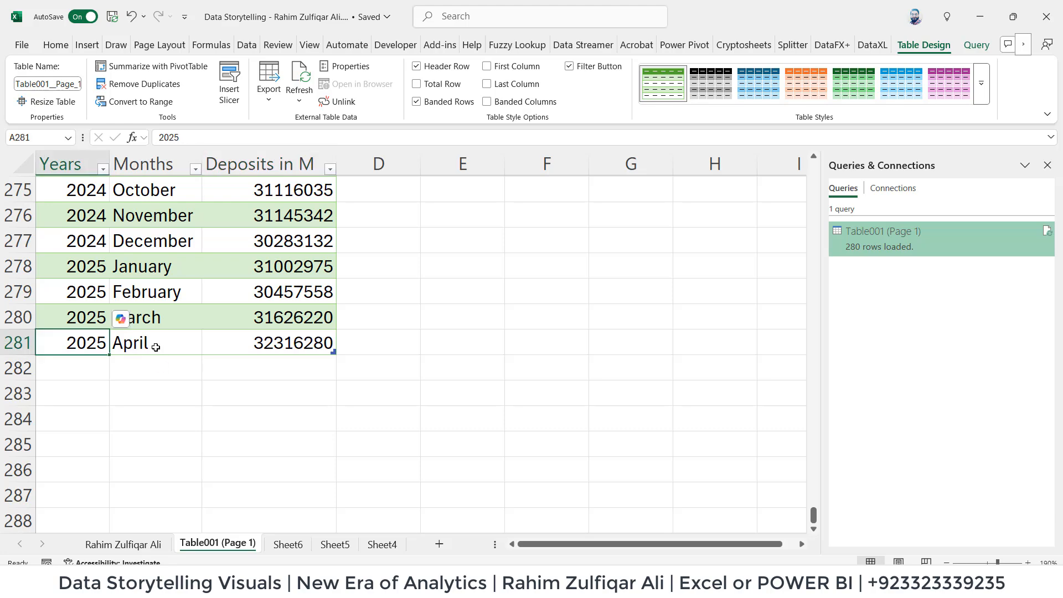
pyautogui.click(155, 348)
pyautogui.click(93, 349)
pyautogui.click(284, 344)
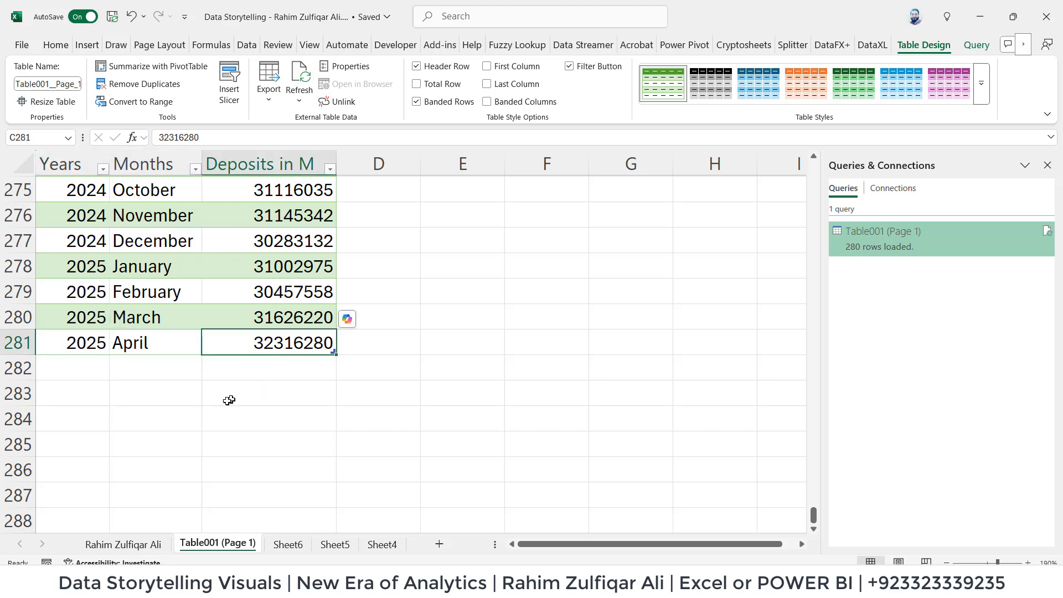
# Compare the April 2025 row with the source deposits PDF in Chrome, and return to the Excel workbook.
pyautogui.click(145, 367)
pyautogui.click(141, 338)
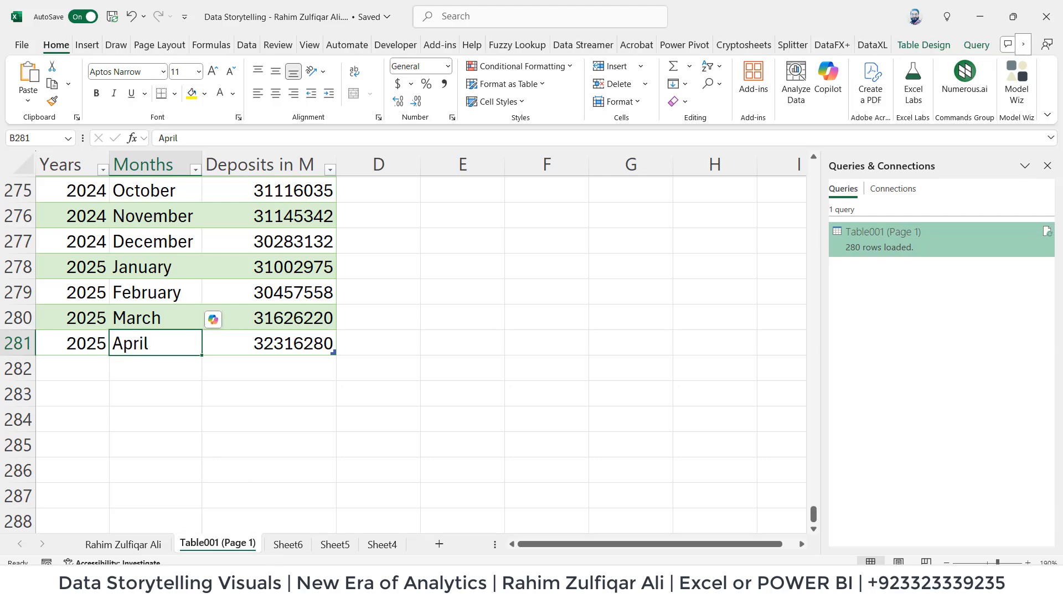
pyautogui.hotkey('alt', 'Tab')
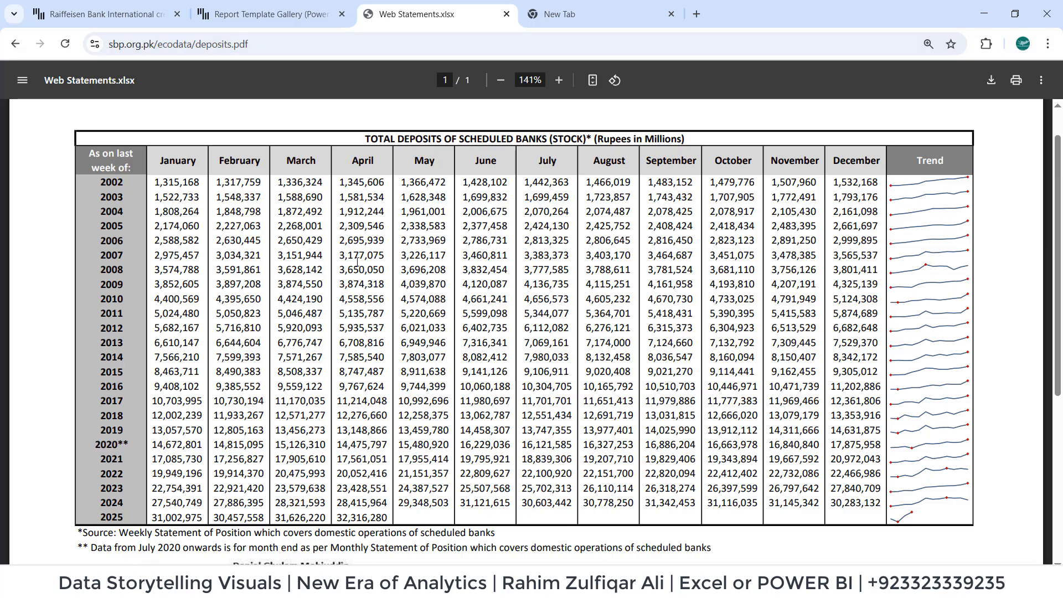
pyautogui.hotkey('alt', 'Tab')
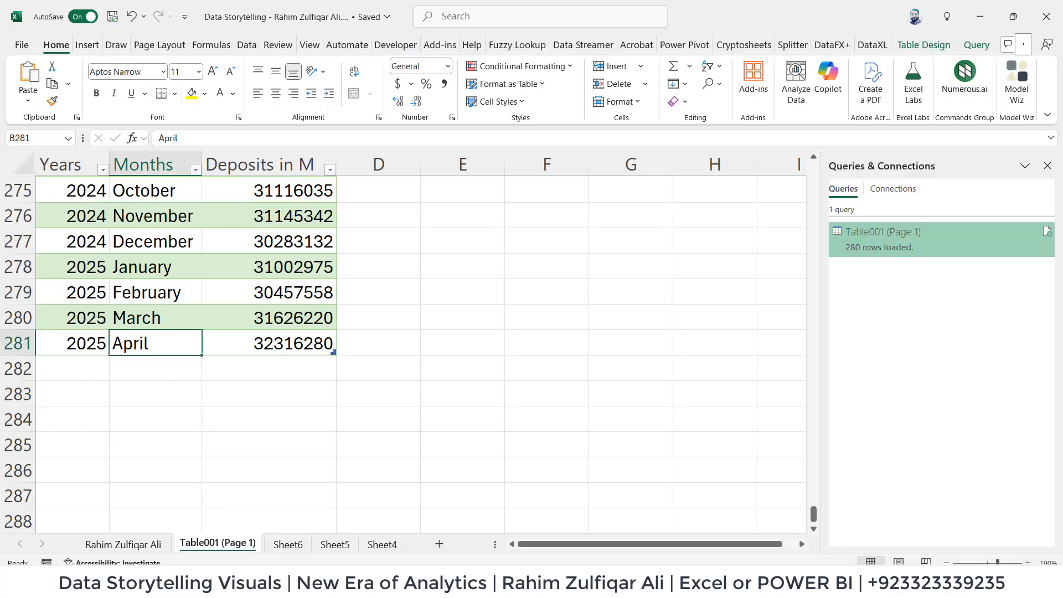
pyautogui.rightClick(132, 247)
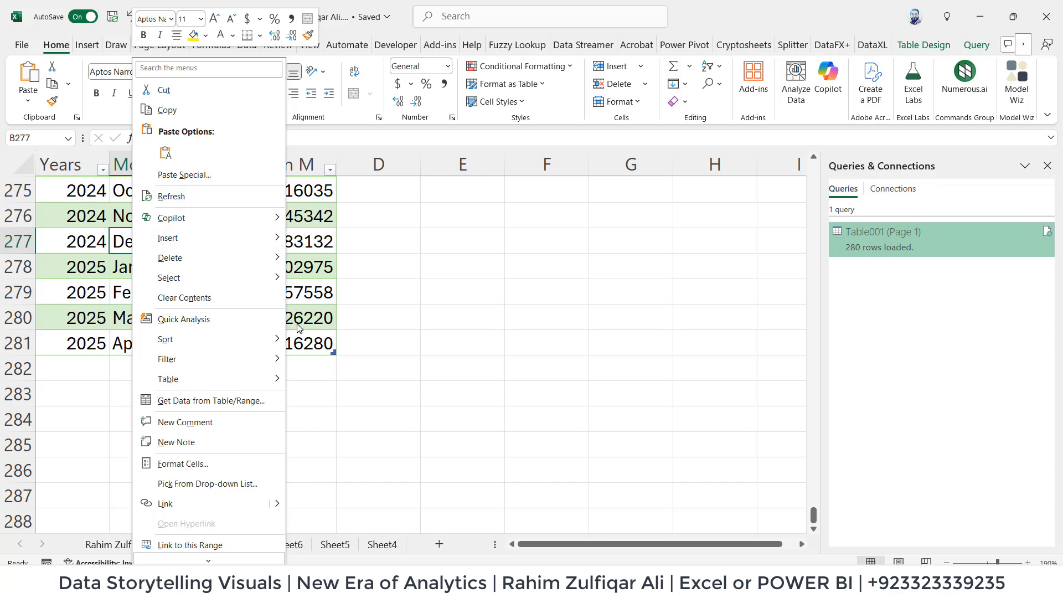
pyautogui.press('Escape')
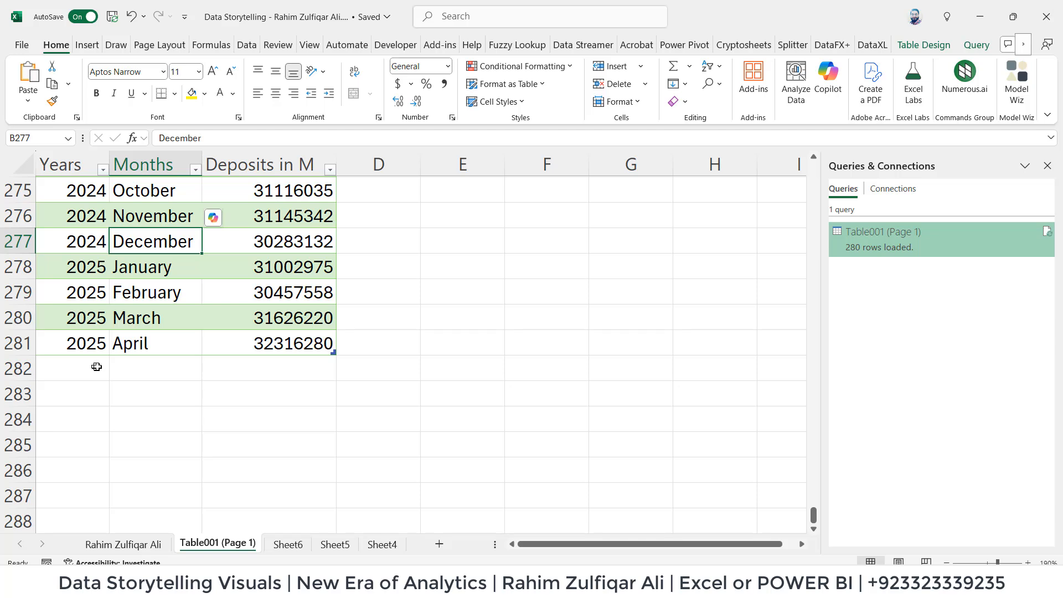
pyautogui.moveTo(97, 366); pyautogui.dragTo(270, 373)
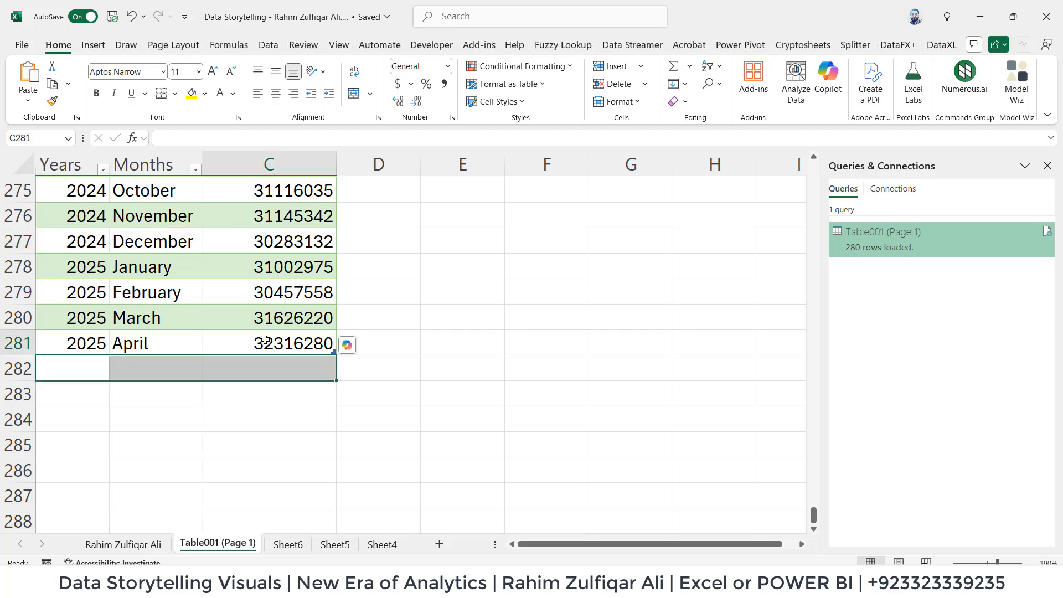
pyautogui.click(266, 341)
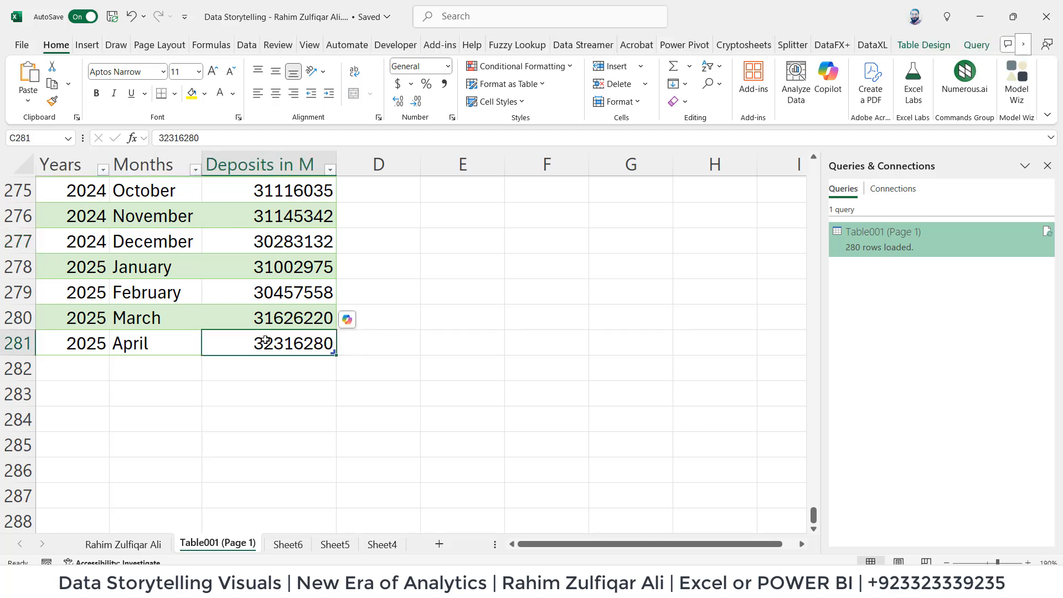
pyautogui.click(177, 247)
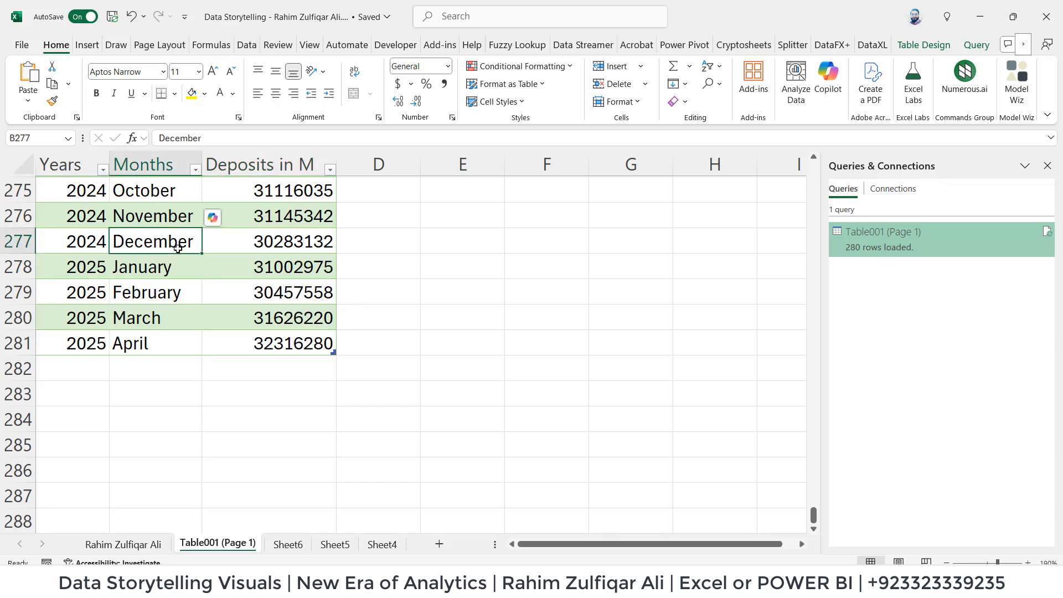
pyautogui.click(167, 343)
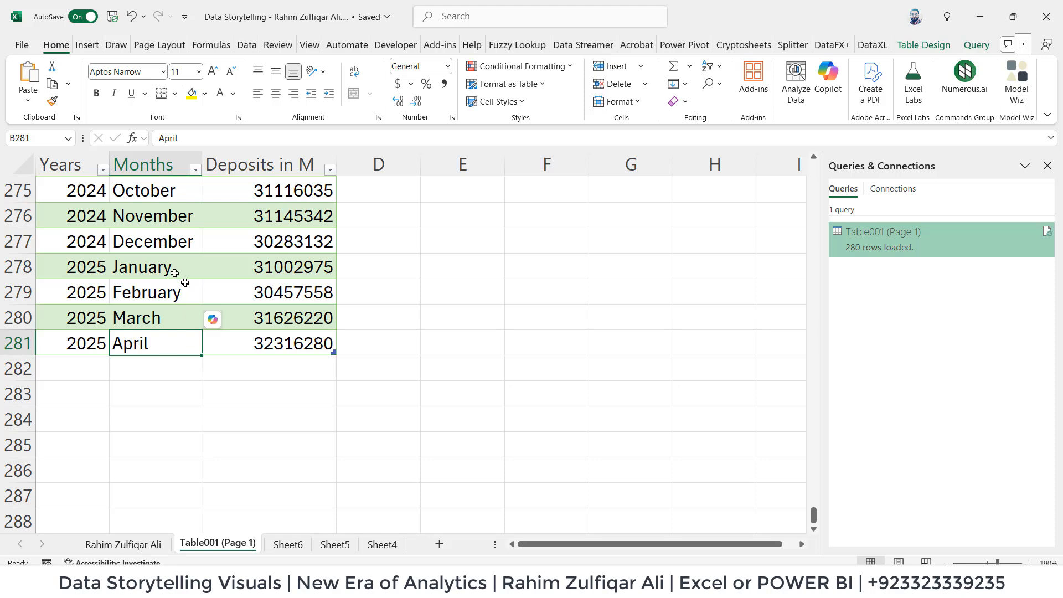
pyautogui.click(209, 244)
pyautogui.scroll(14, 234, 263)
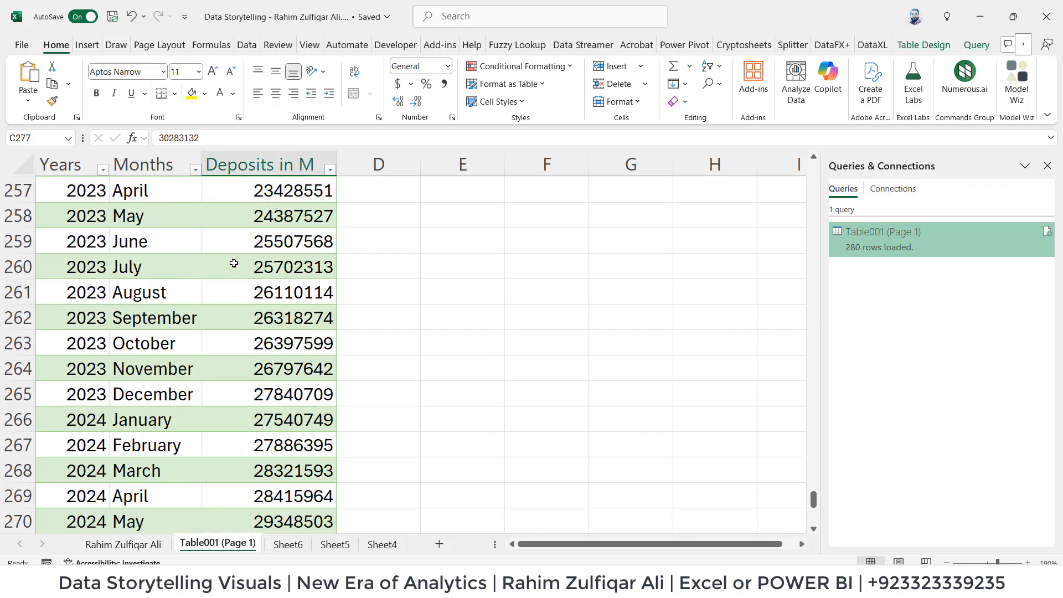
pyautogui.click(229, 261)
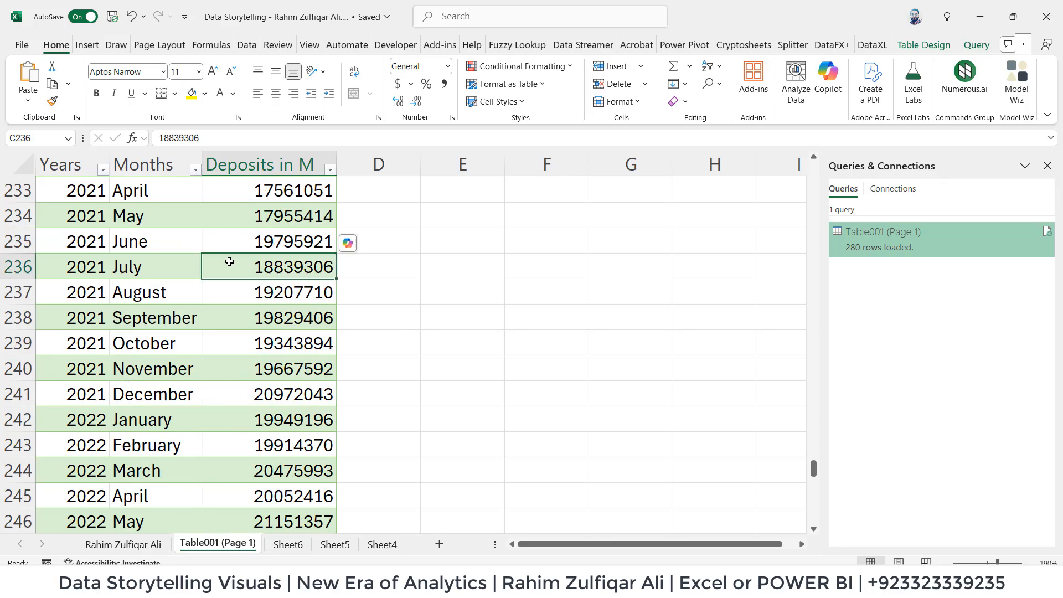
pyautogui.click(760, 80)
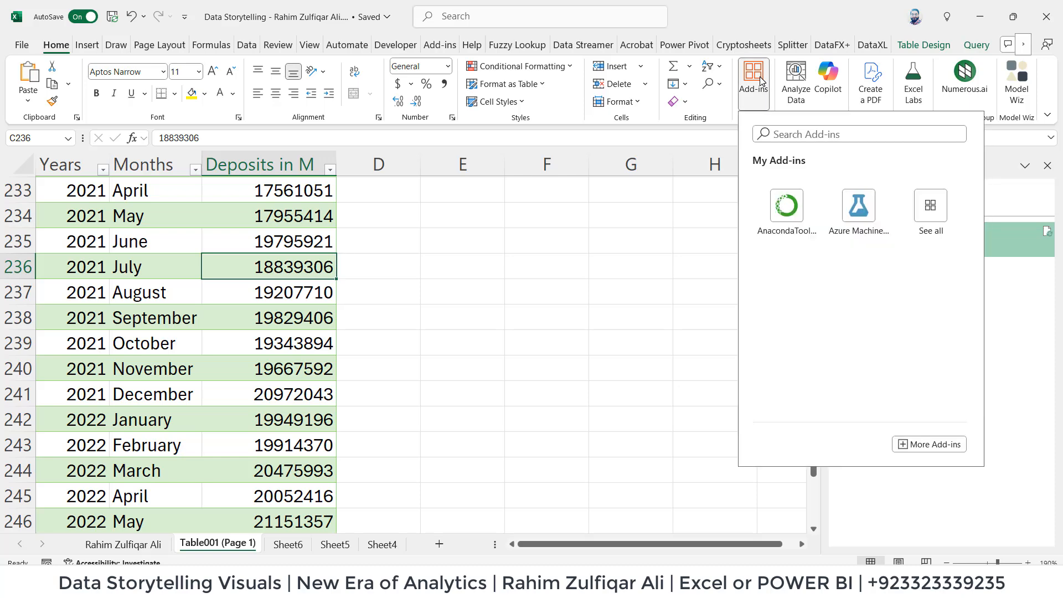
pyautogui.click(269, 243)
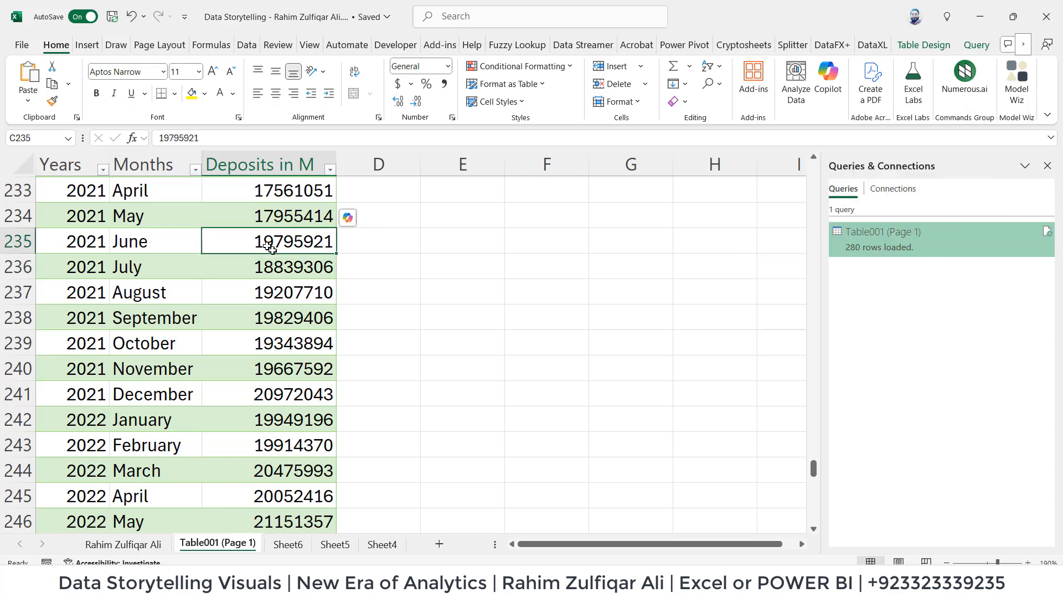
# Refresh the deposits table from its source query, and check the December 2024 row near the table's end.
pyautogui.scroll(-3, 270, 341)
pyautogui.scroll(-14, 270, 341)
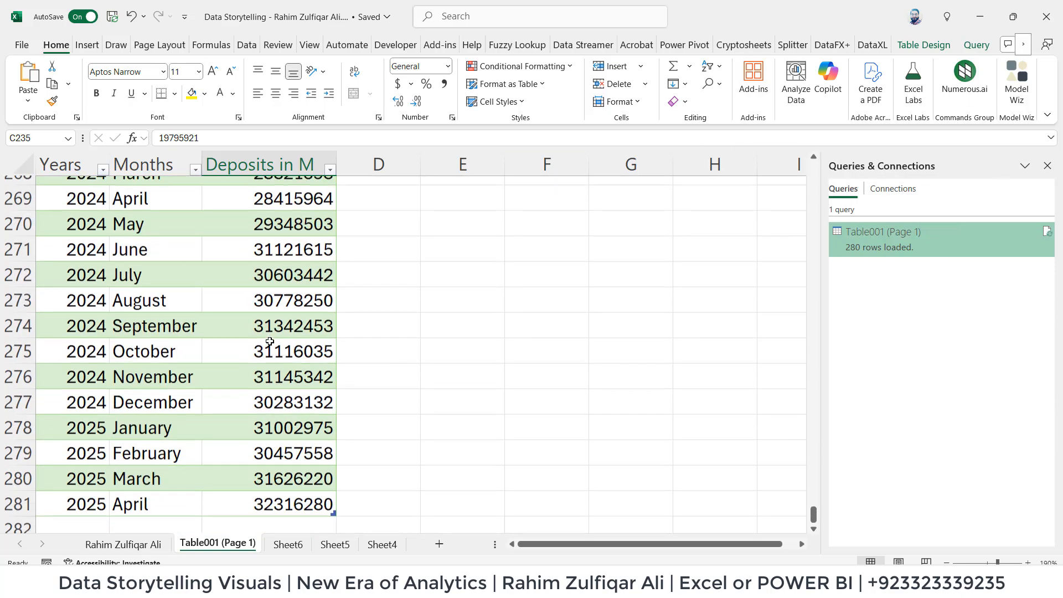
pyautogui.scroll(3, 223, 263)
pyautogui.rightClick(216, 268)
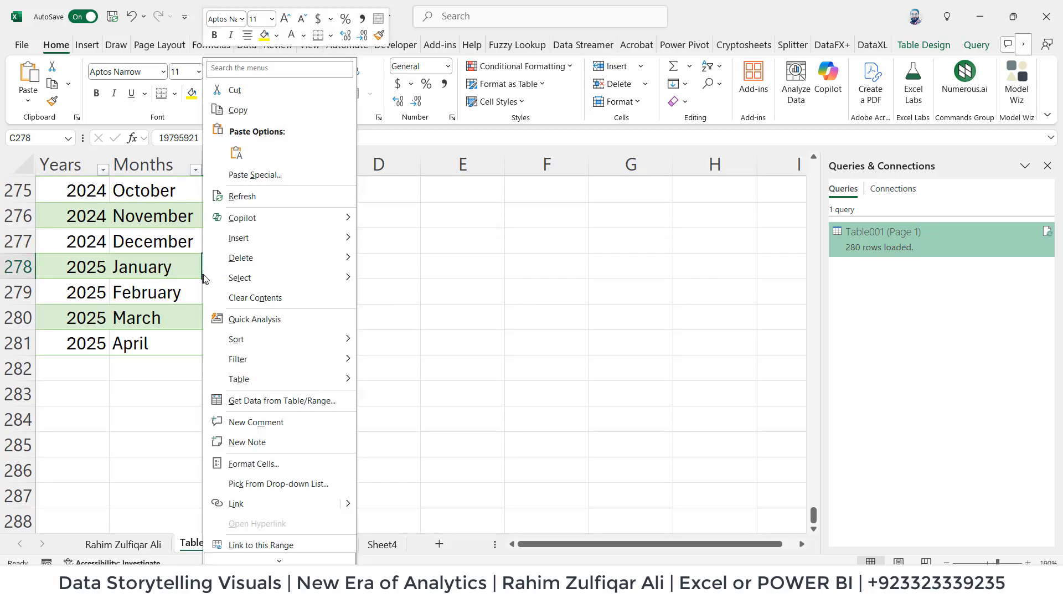
pyautogui.click(267, 201)
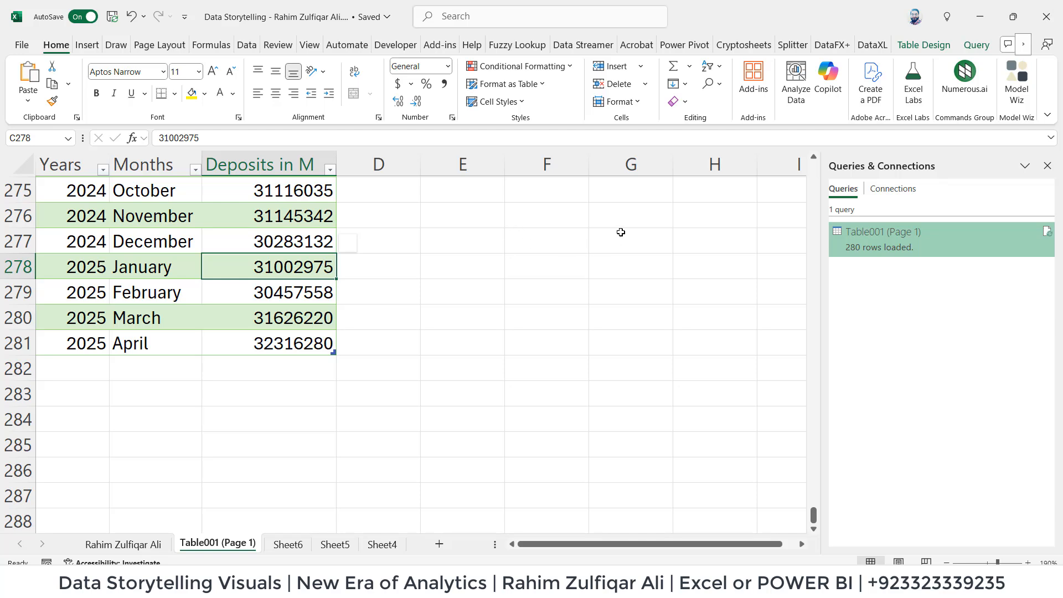
pyautogui.click(181, 240)
pyautogui.click(261, 239)
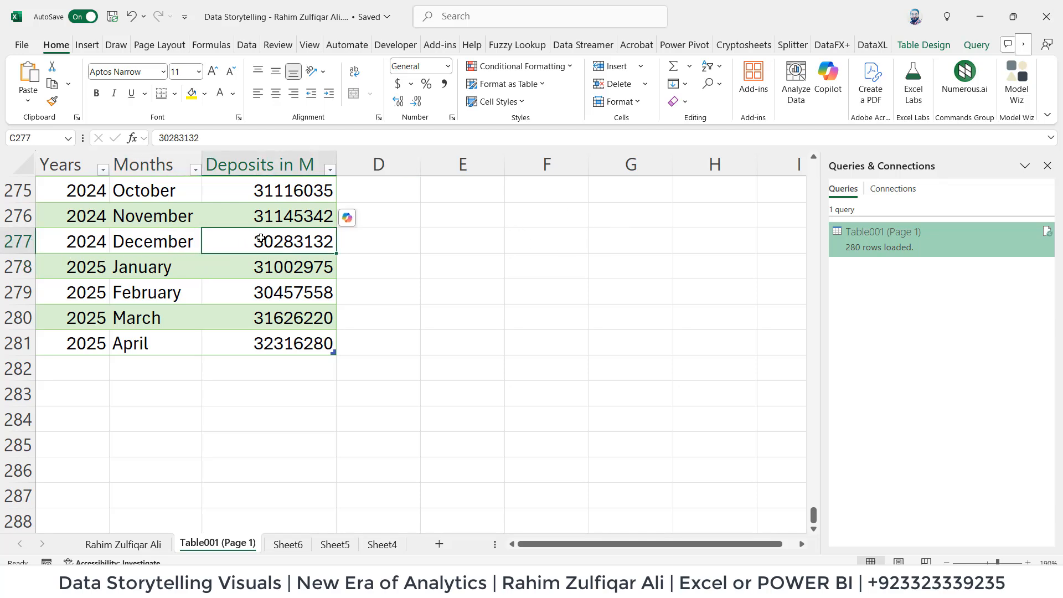
# Switch to the first worksheet to compare the Total Deposits, Advances and Investments table with its chart version.
pyautogui.click(147, 542)
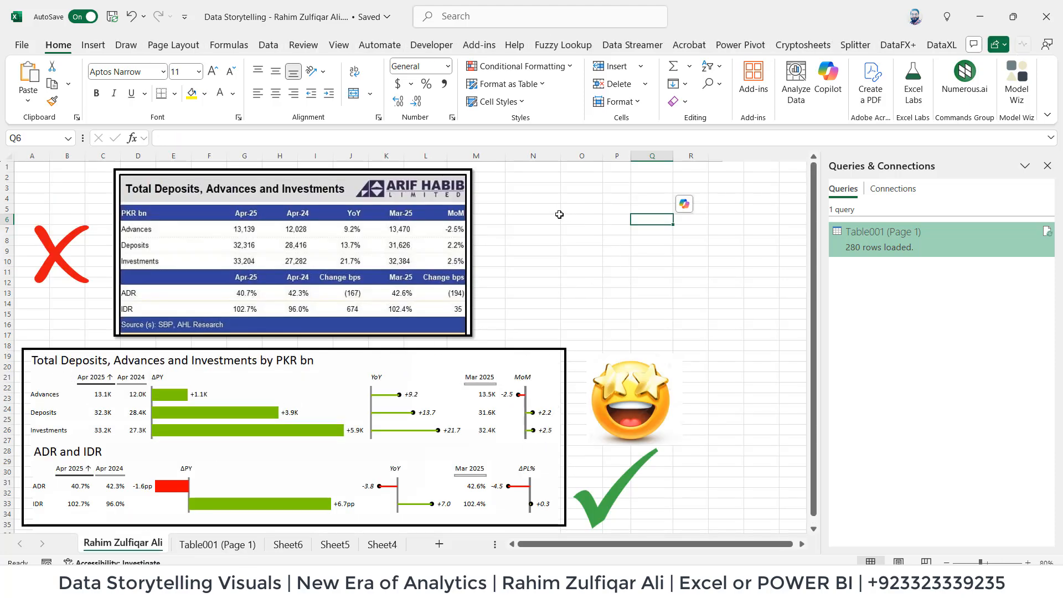
pyautogui.click(558, 217)
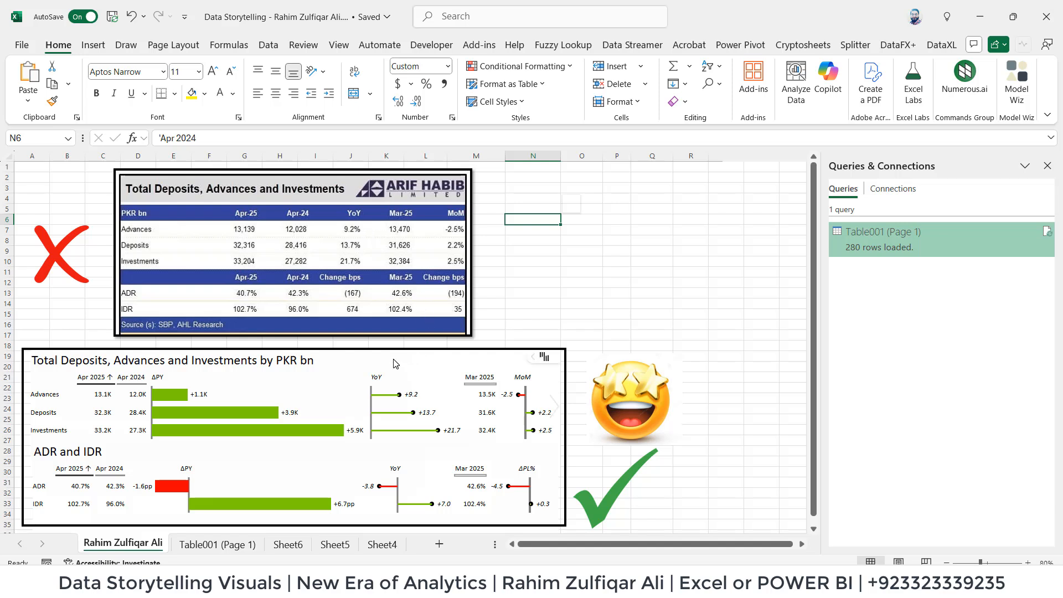
pyautogui.click(616, 274)
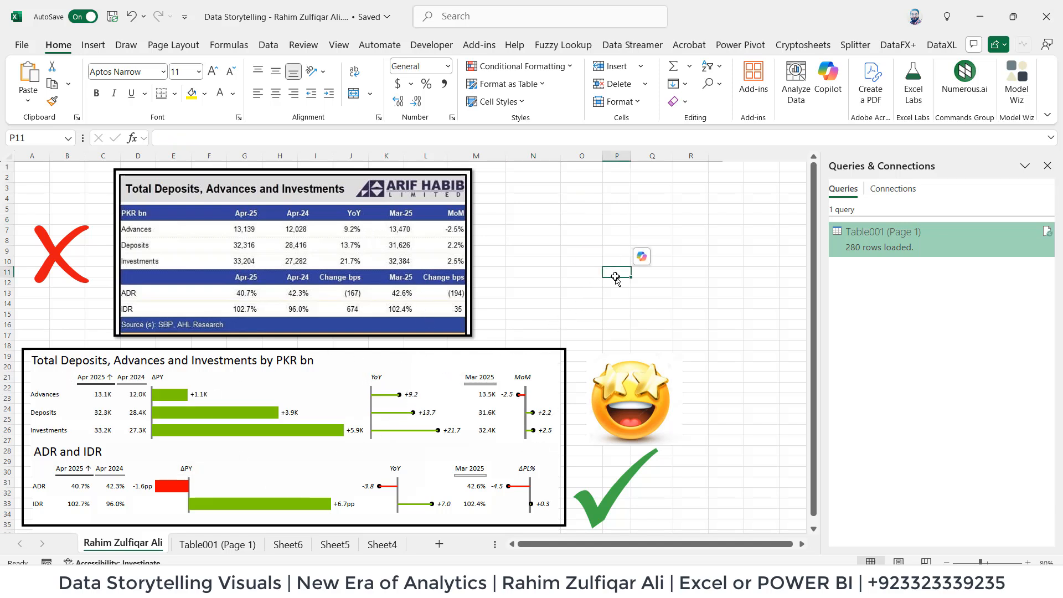